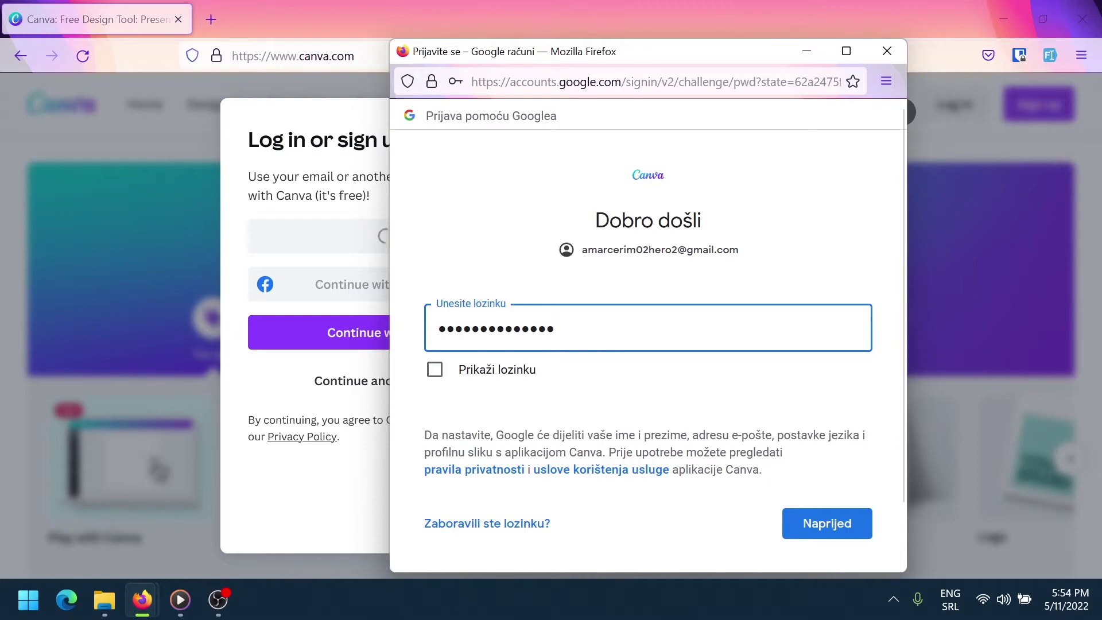
pyautogui.press('Return')
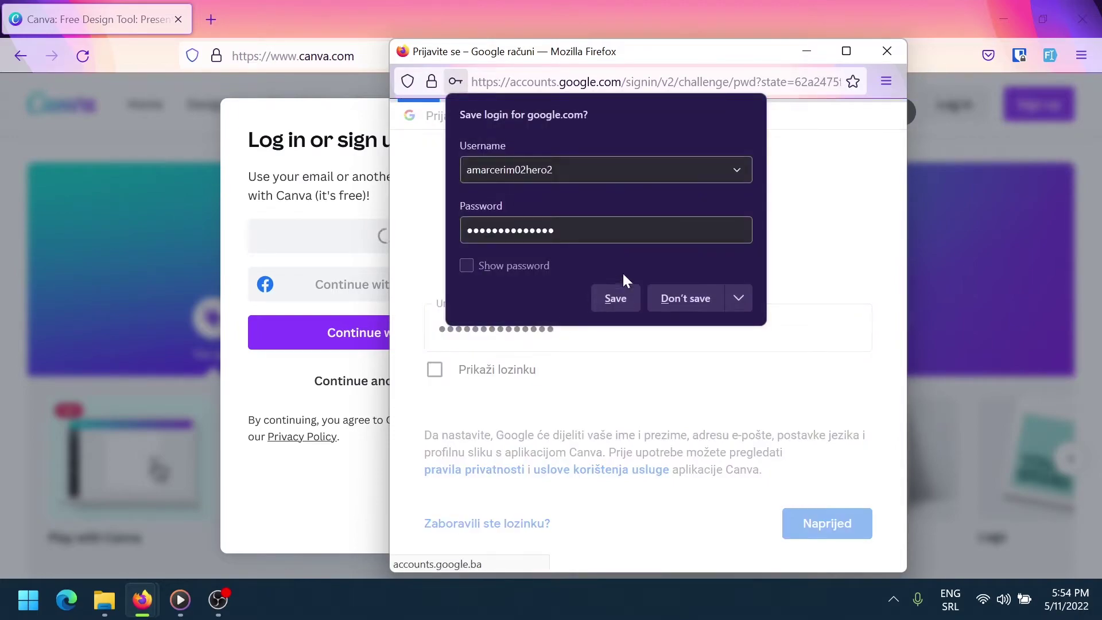
pyautogui.click(678, 298)
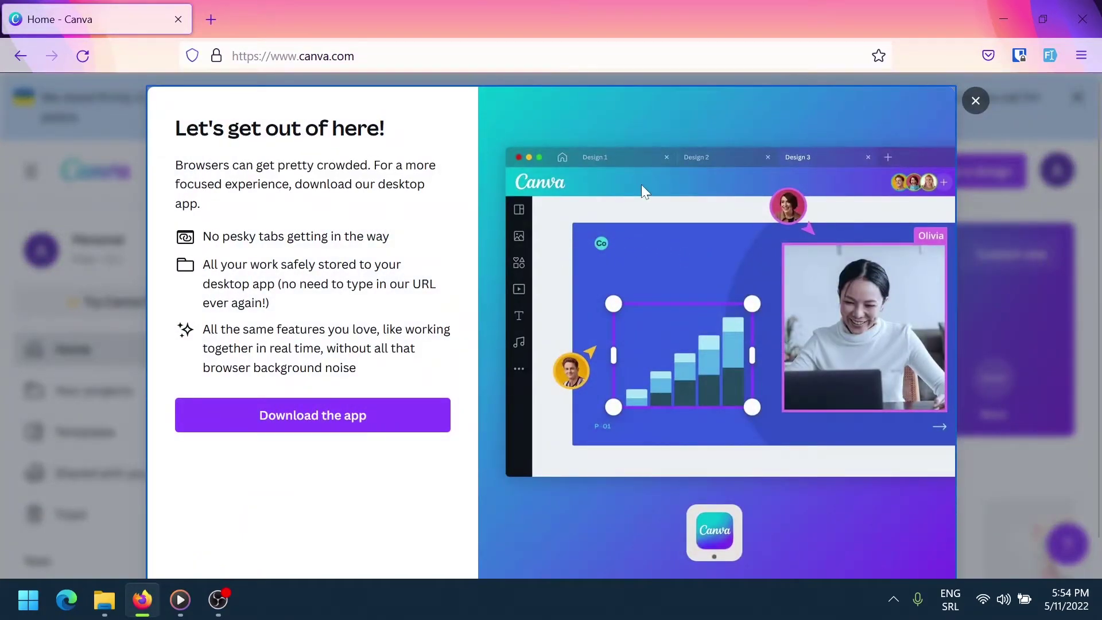
pyautogui.click(975, 102)
# Dismiss the Ukraine support banner on Canva's home page
pyautogui.scroll(-2, 707, 278)
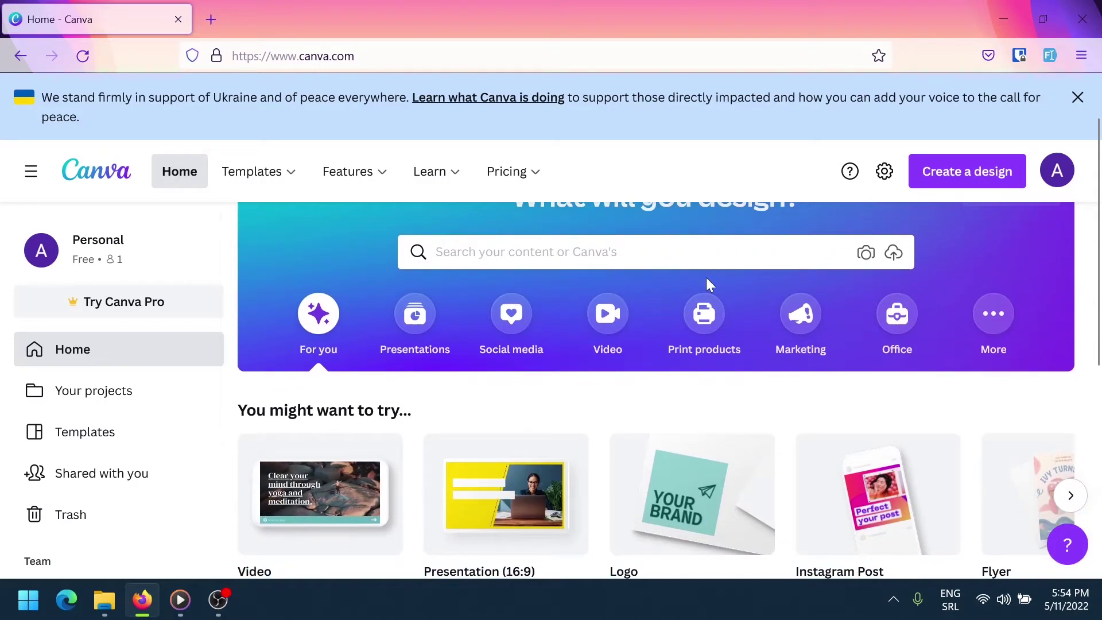
pyautogui.scroll(1, 706, 278)
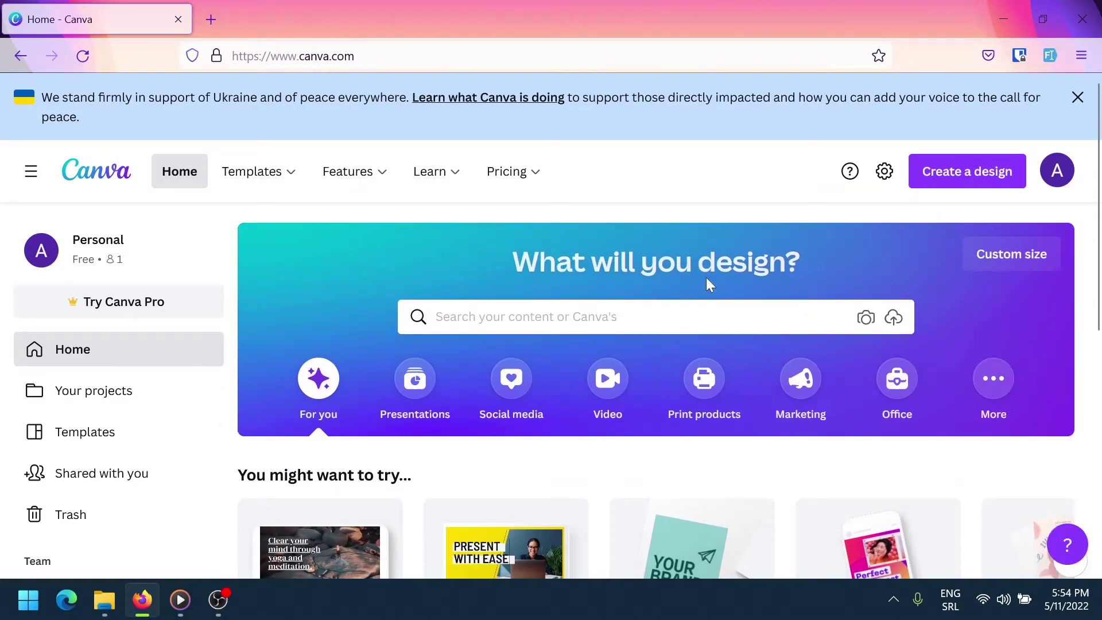
pyautogui.click(1077, 97)
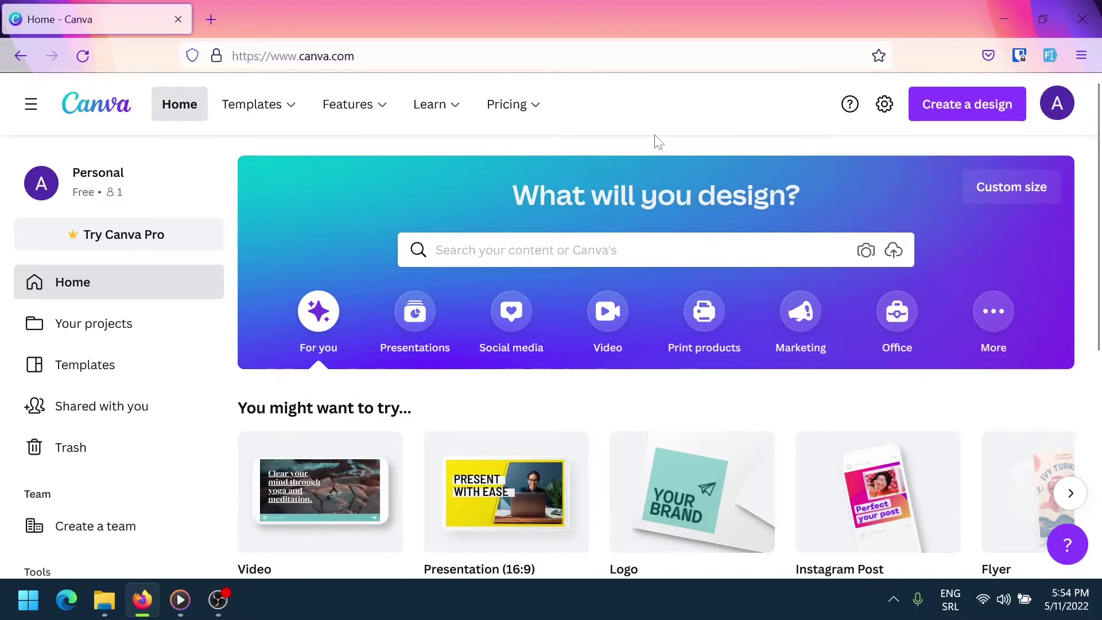
pyautogui.scroll(-1, 631, 187)
pyautogui.scroll(1, 630, 185)
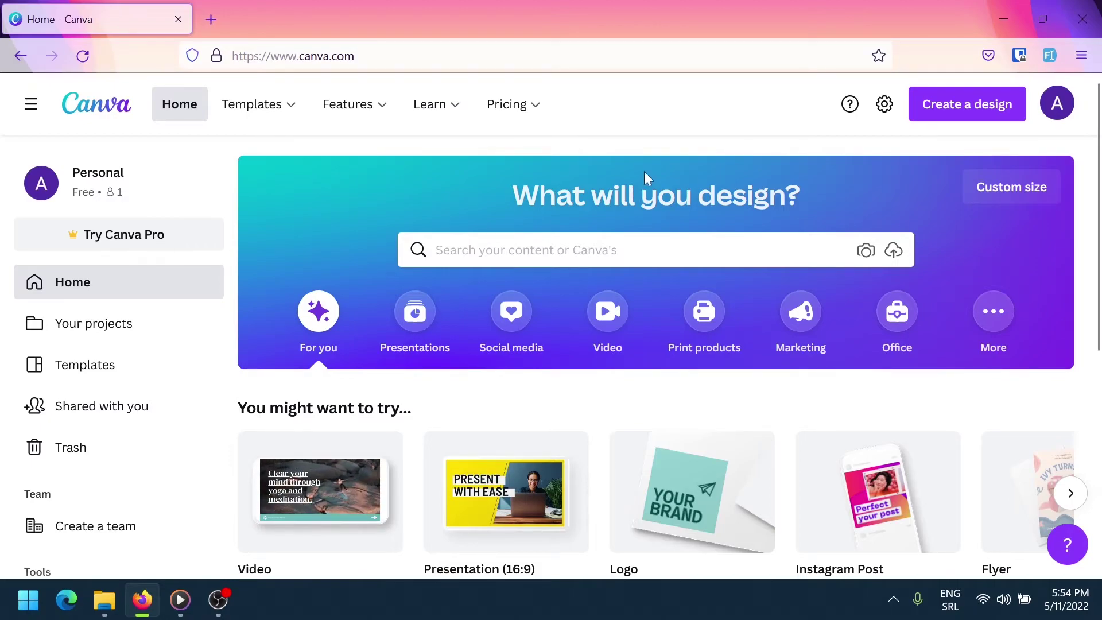
# Create a new blank Instagram Post design from the Create a design list
pyautogui.click(957, 104)
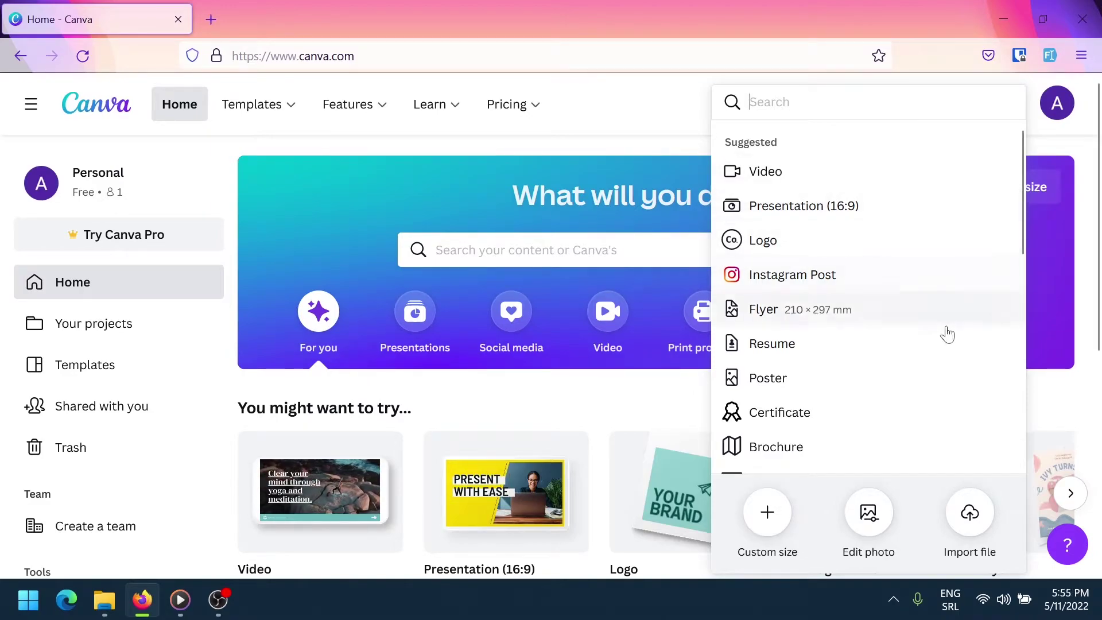
pyautogui.scroll(-1, 944, 337)
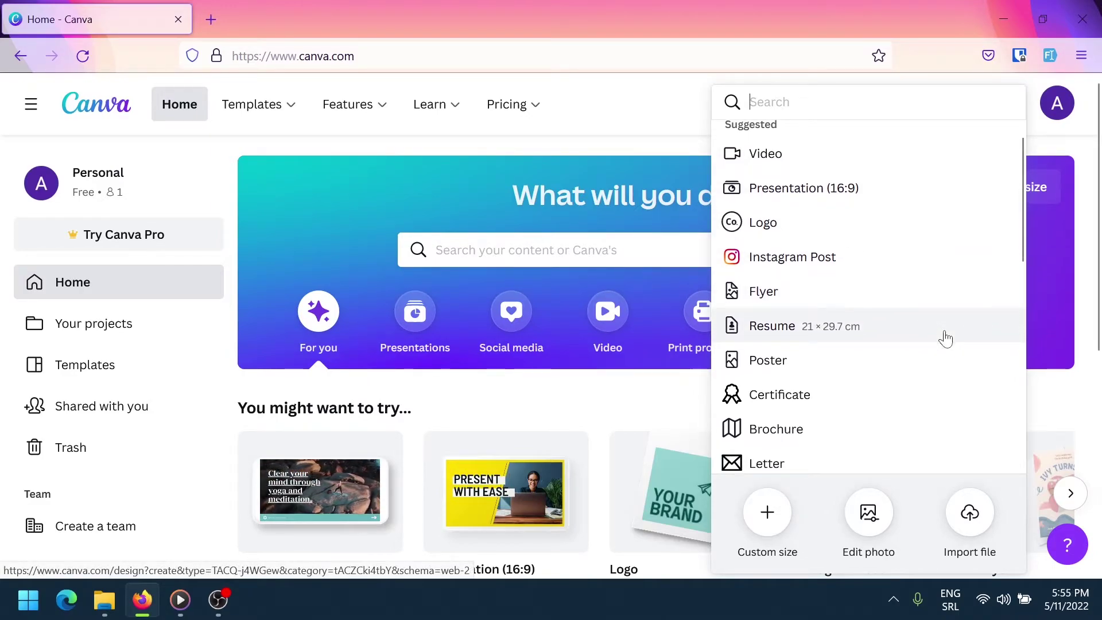
pyautogui.click(937, 266)
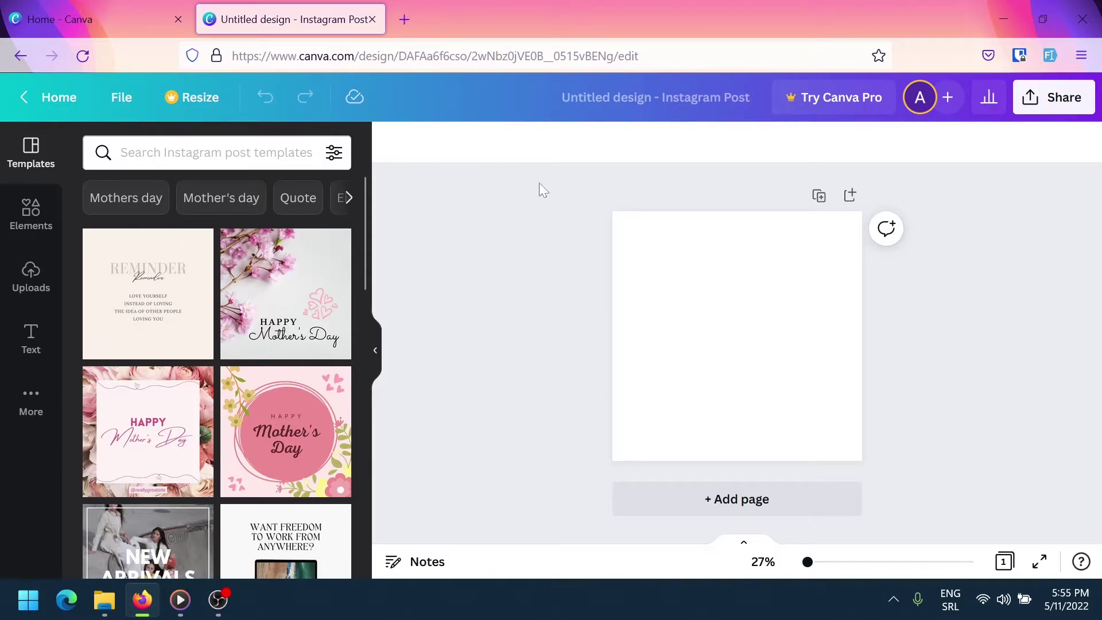
# Set the Instagram post's page background colour to black
pyautogui.click(688, 303)
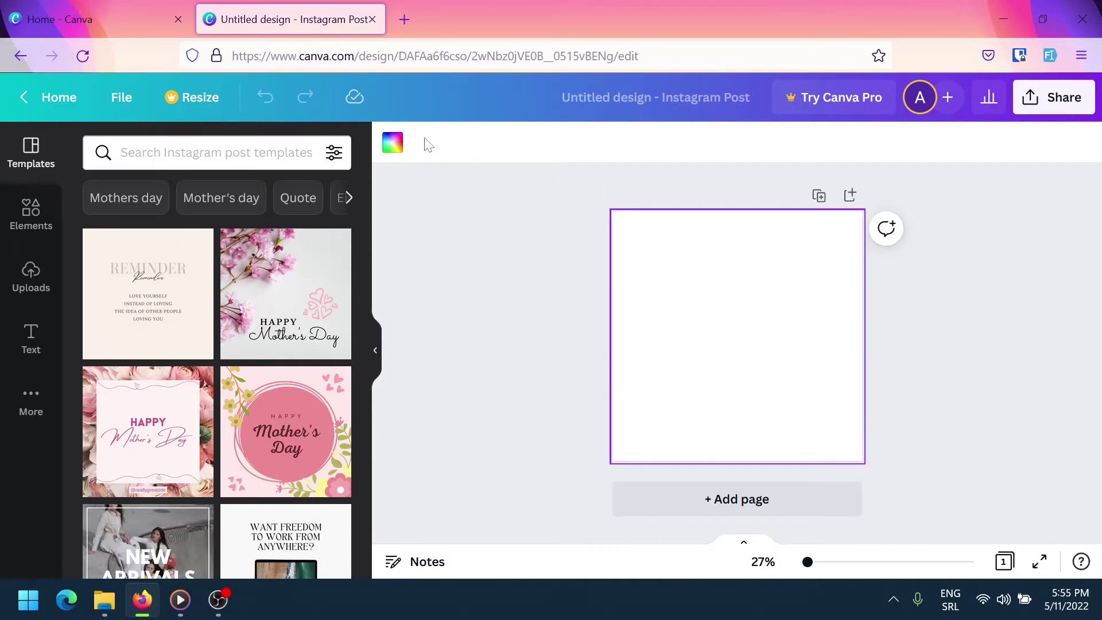
pyautogui.click(389, 143)
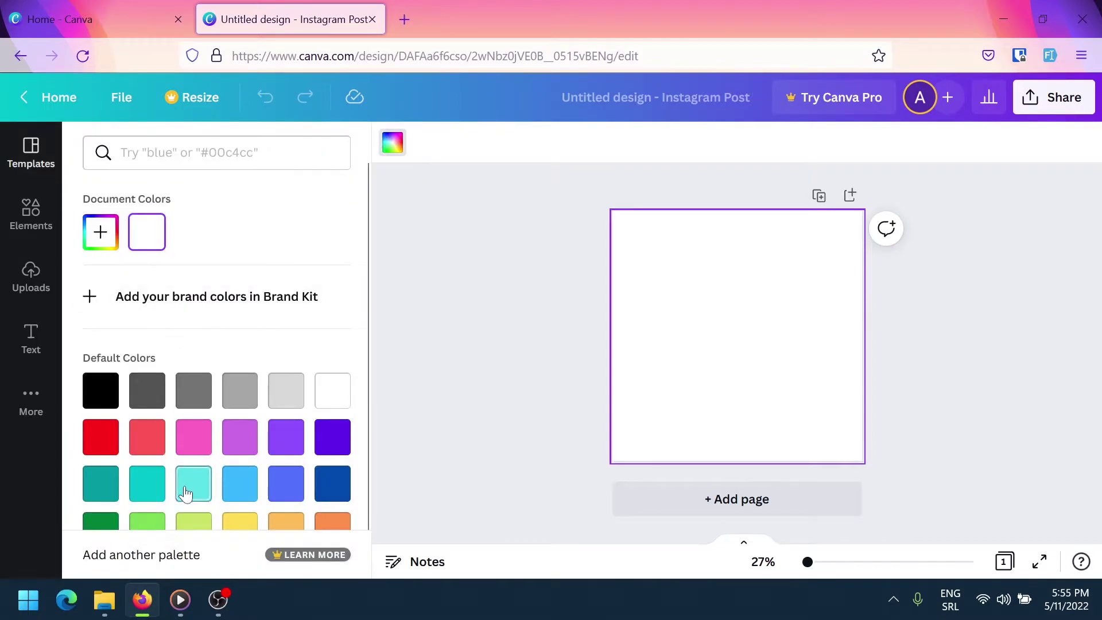
pyautogui.scroll(-1, 185, 488)
pyautogui.click(98, 359)
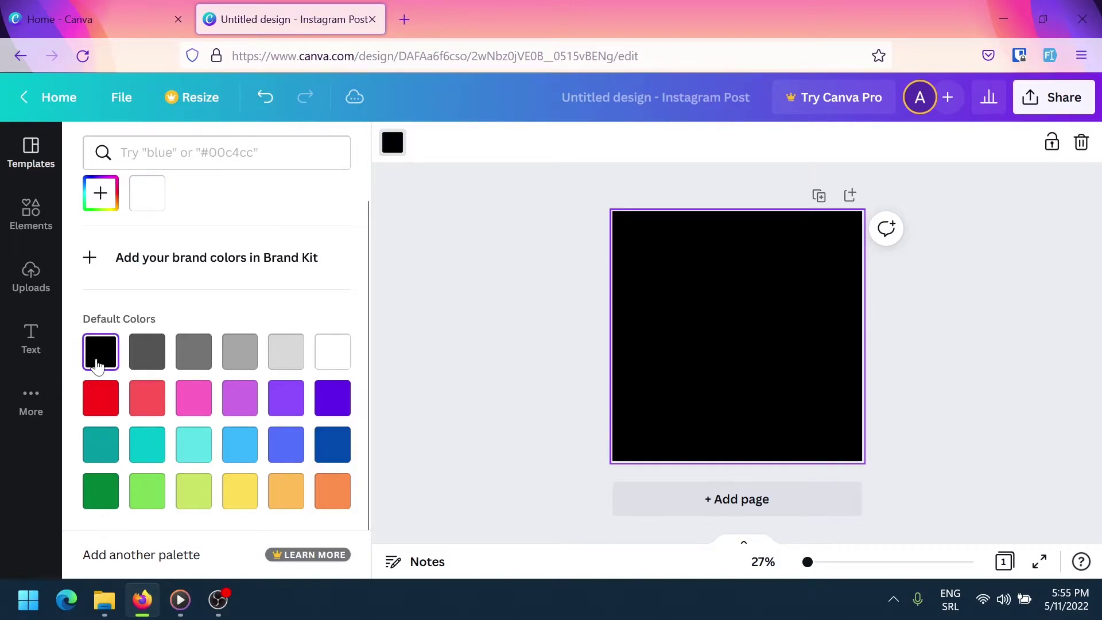
pyautogui.click(477, 213)
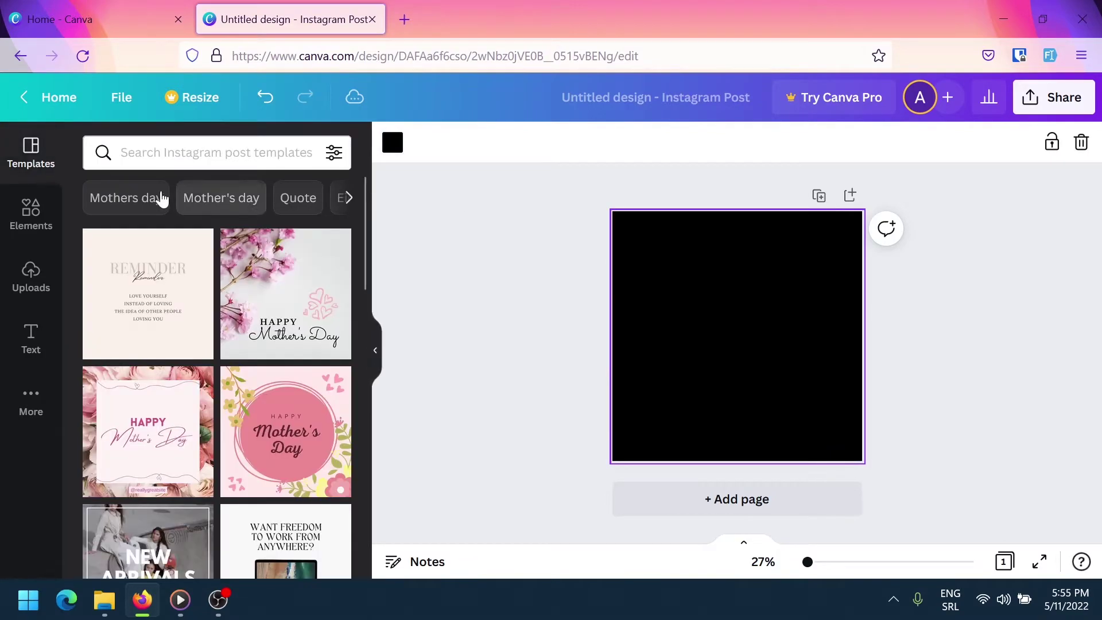
# Add an 'Add a heading' text element to the page
pyautogui.click(35, 347)
pyautogui.click(172, 235)
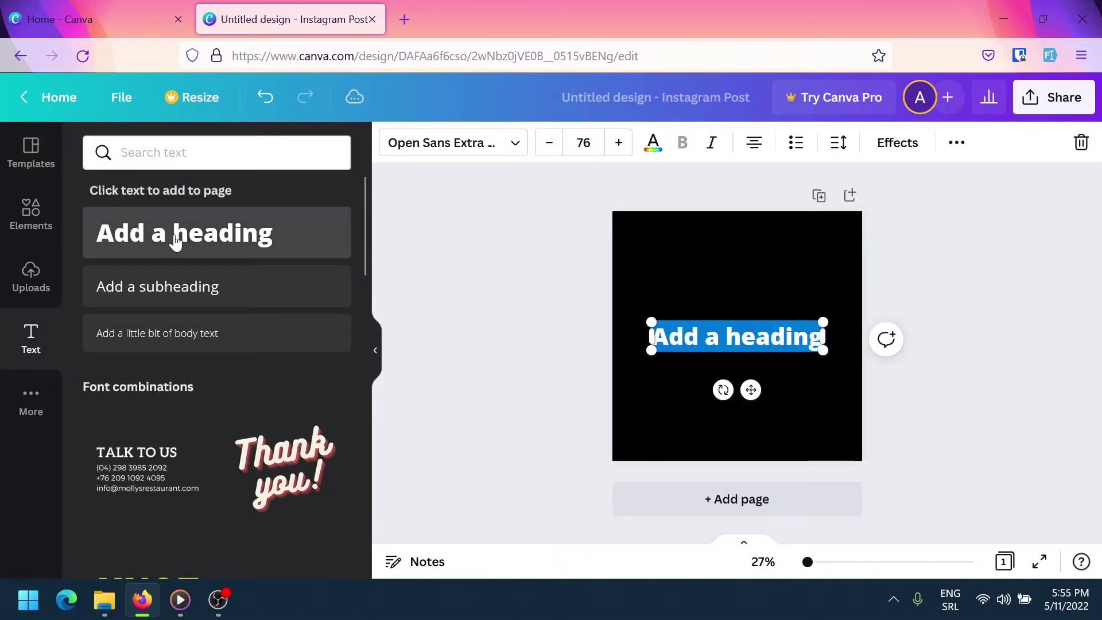
pyautogui.click(673, 278)
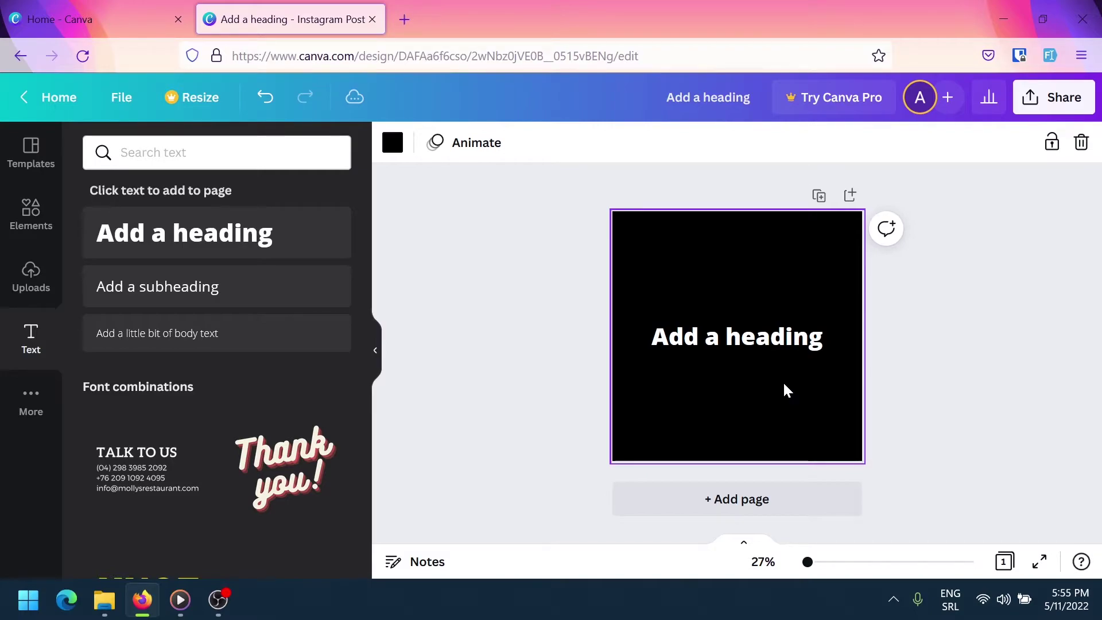
# Change the heading's text colour to light orange
pyautogui.click(738, 340)
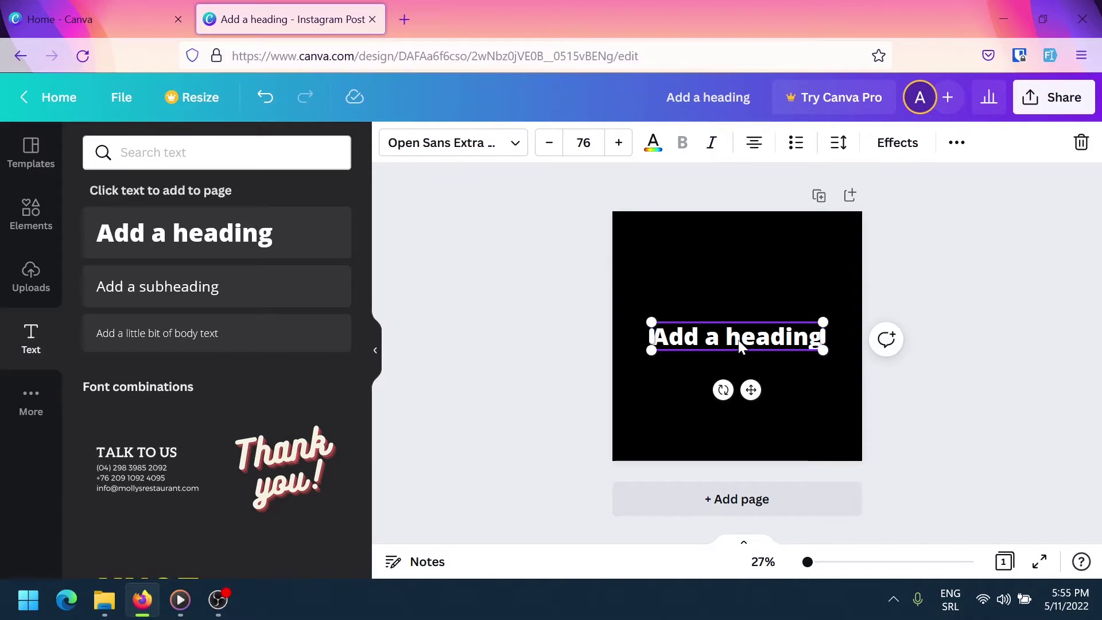
pyautogui.click(650, 145)
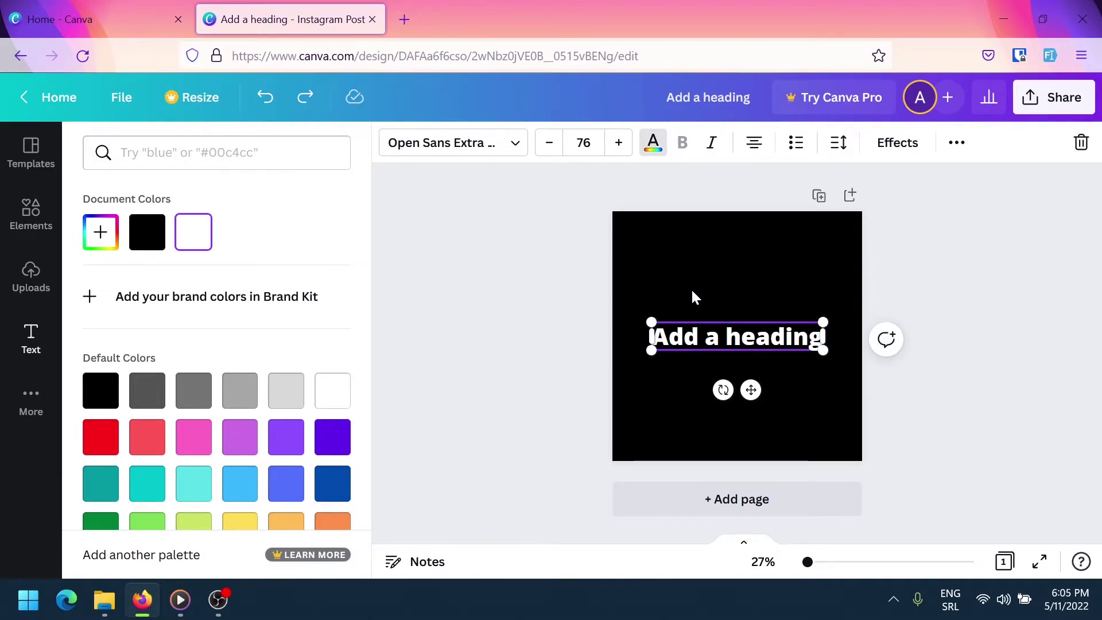
pyautogui.press('Escape')
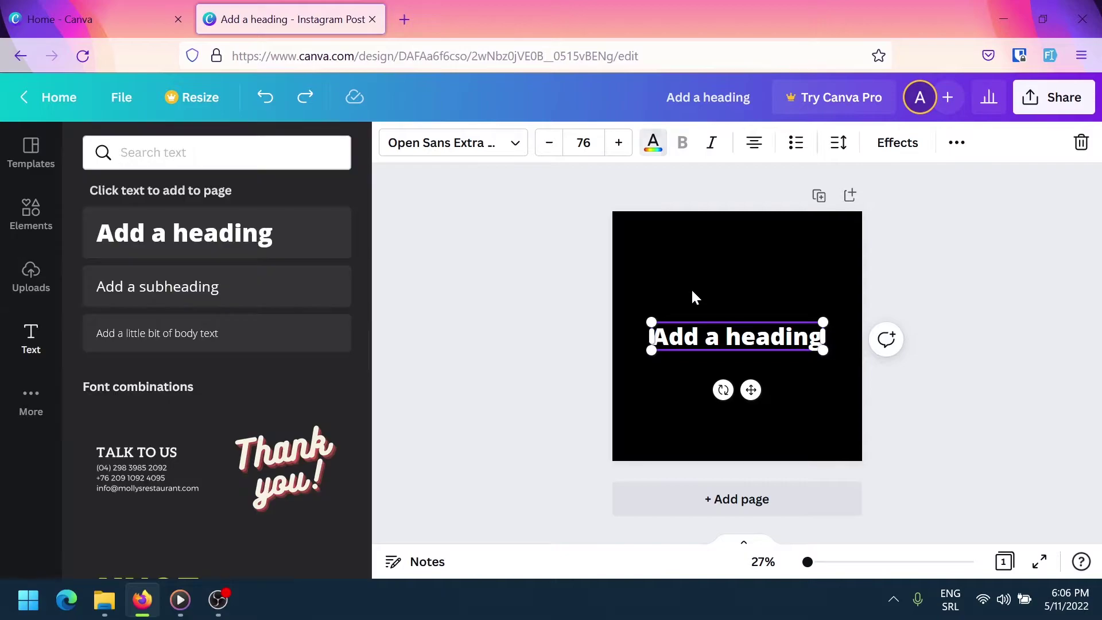
pyautogui.press('Escape')
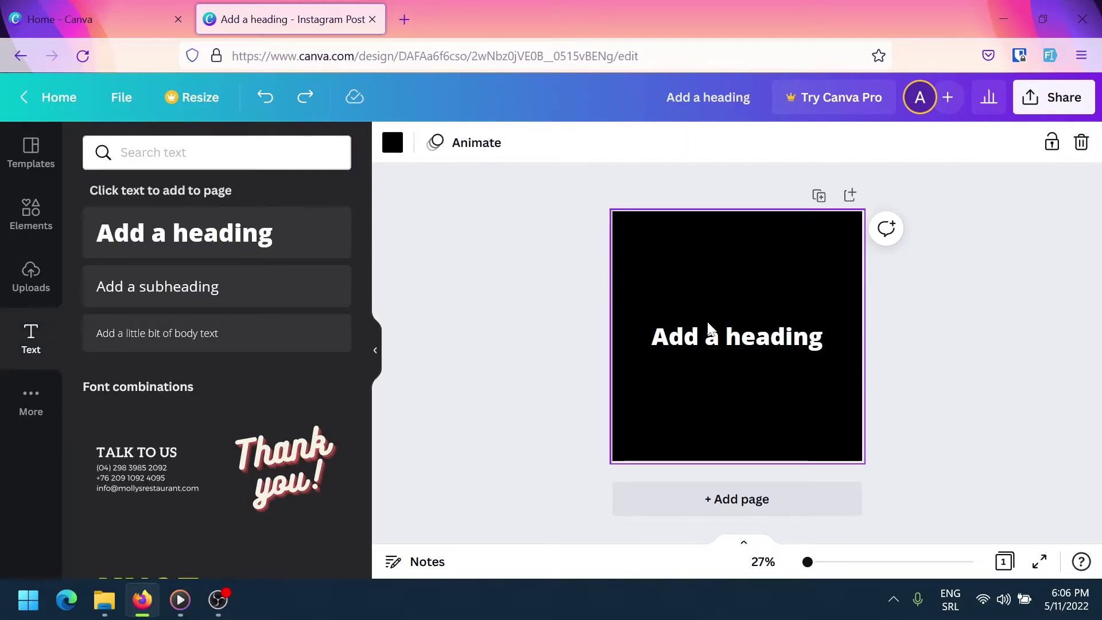
pyautogui.click(707, 332)
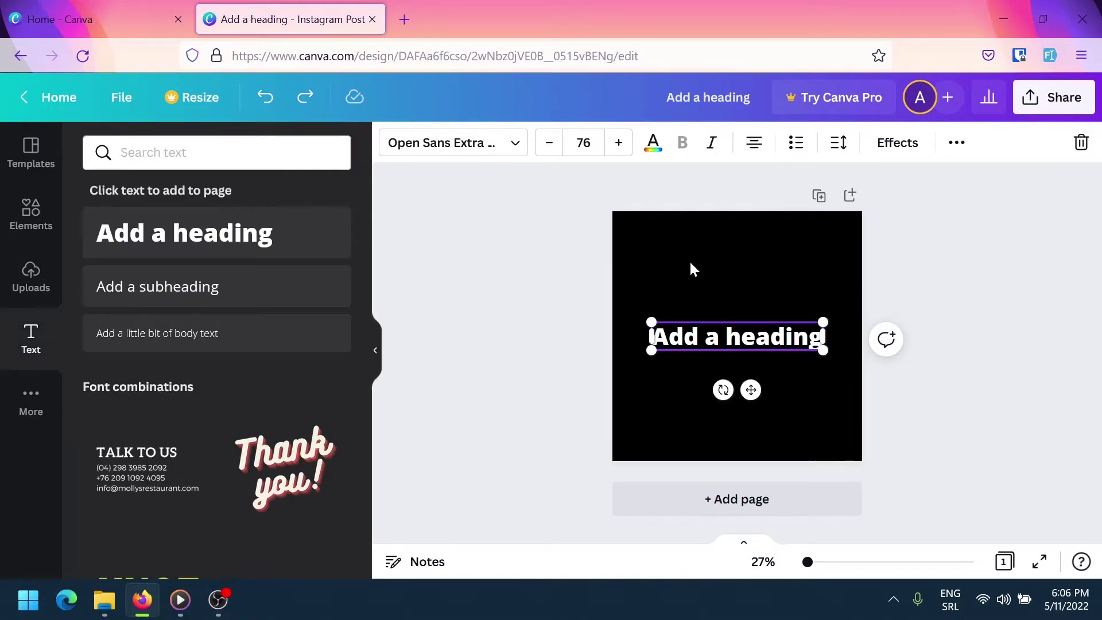
pyautogui.click(644, 143)
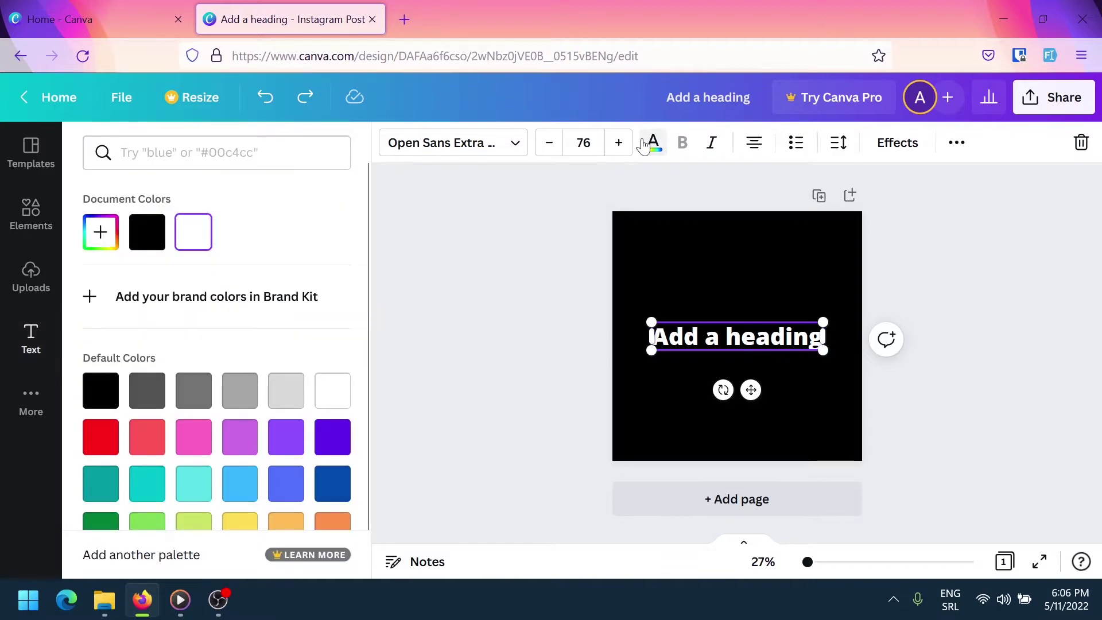
pyautogui.scroll(-1, 244, 466)
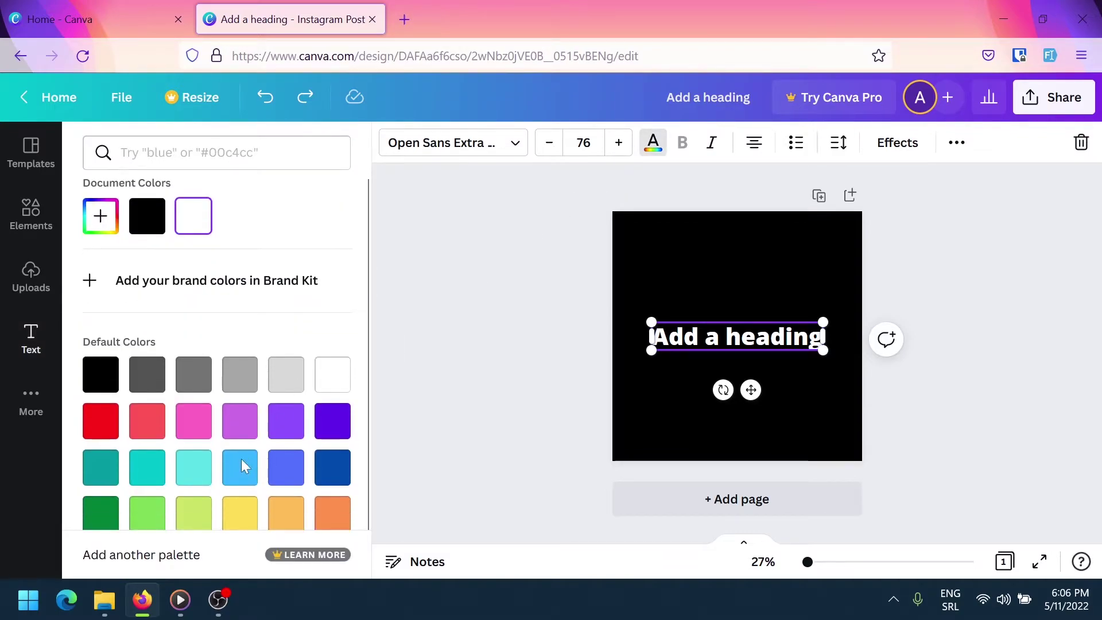
pyautogui.click(286, 494)
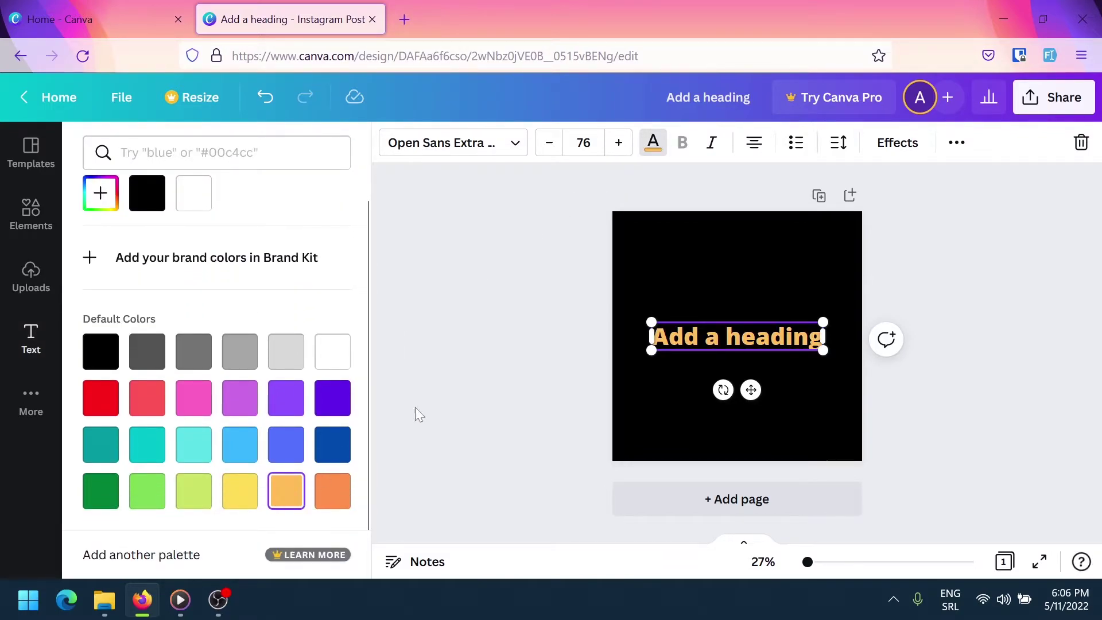
# Replace the heading's text with 'ZERO TO HERO'
pyautogui.doubleClick(734, 335)
pyautogui.hotkey('ctrl', 'a')
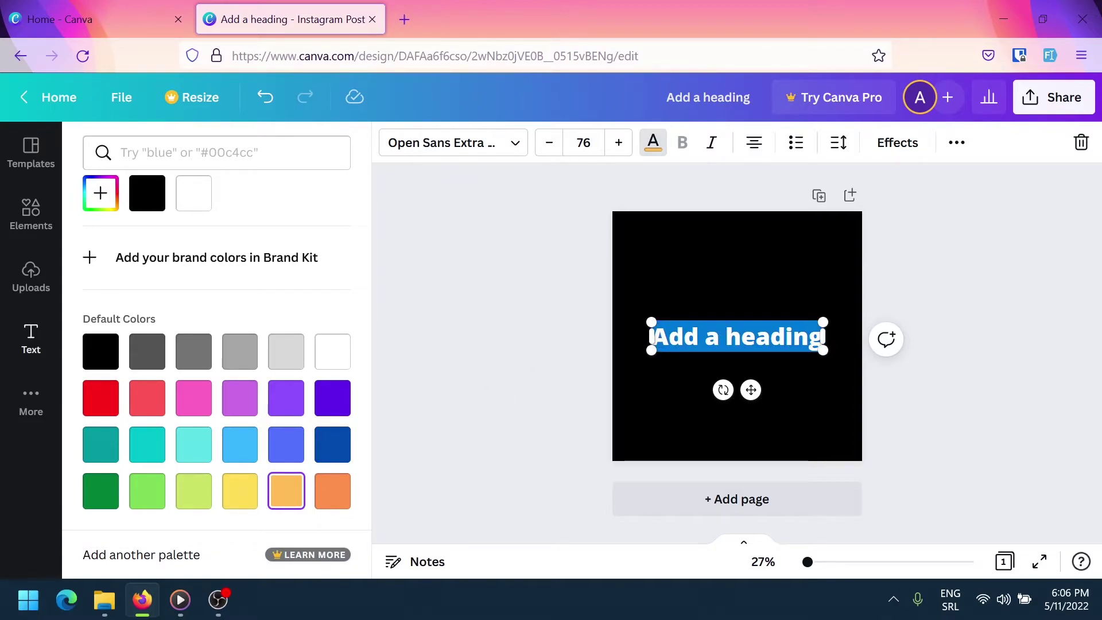
pyautogui.write('ZERO TO HERO')
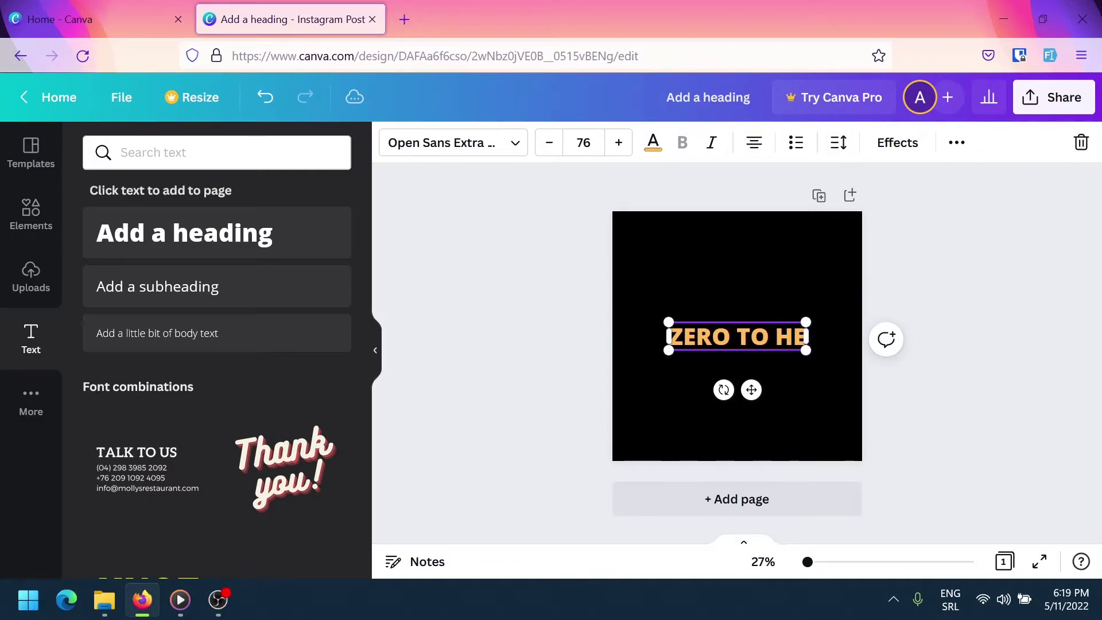
# Move the heading toward the upper left and set its line spacing to 1
pyautogui.click(768, 256)
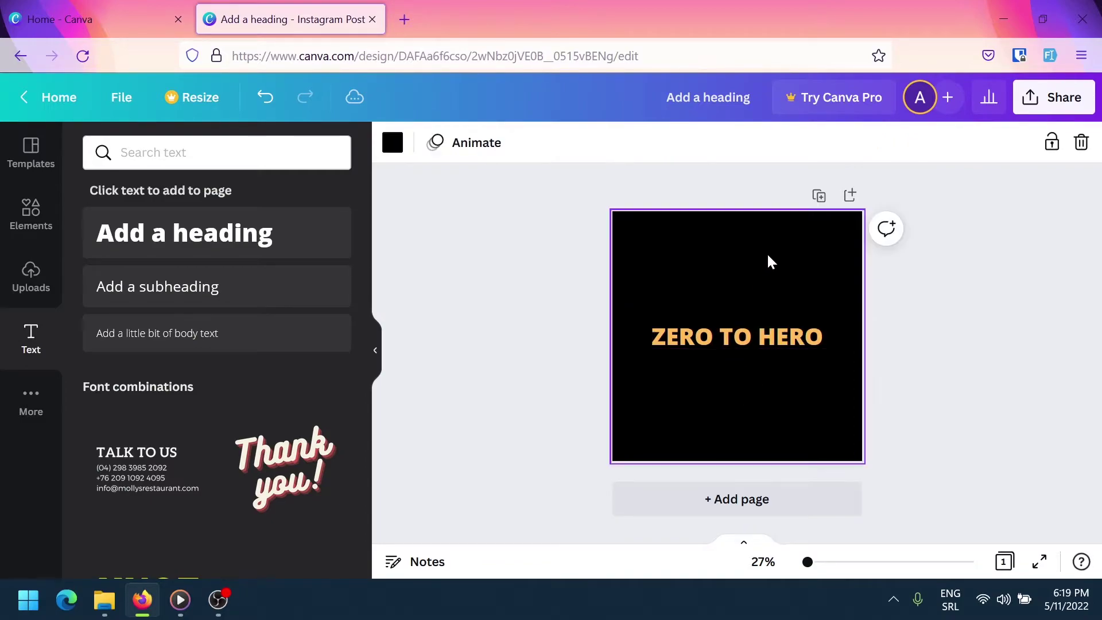
pyautogui.click(779, 342)
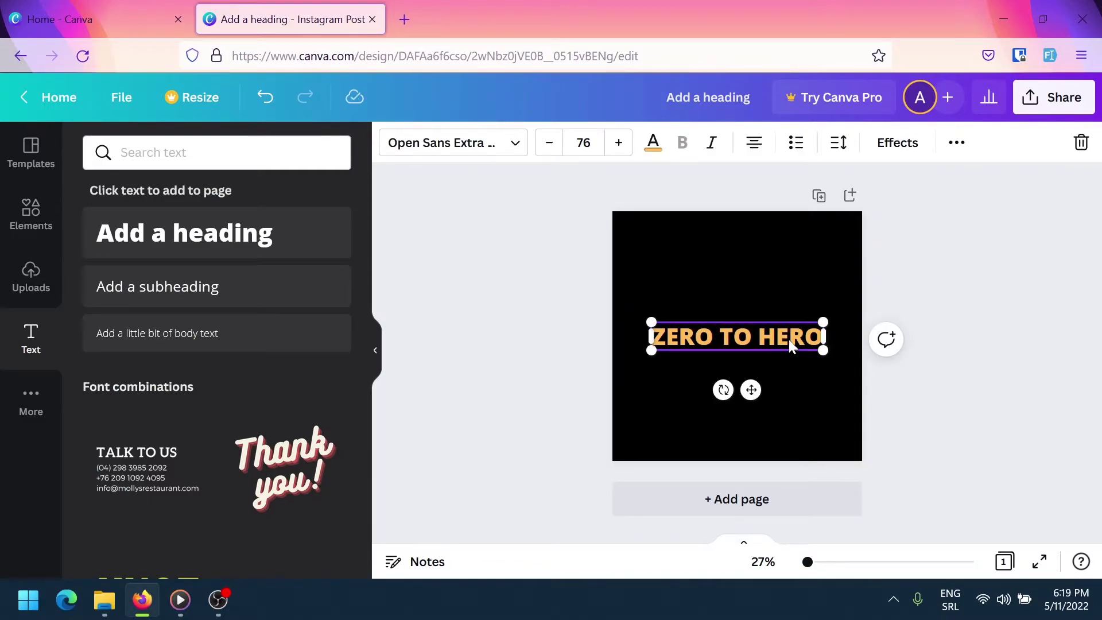
pyautogui.moveTo(789, 339); pyautogui.dragTo(743, 290)
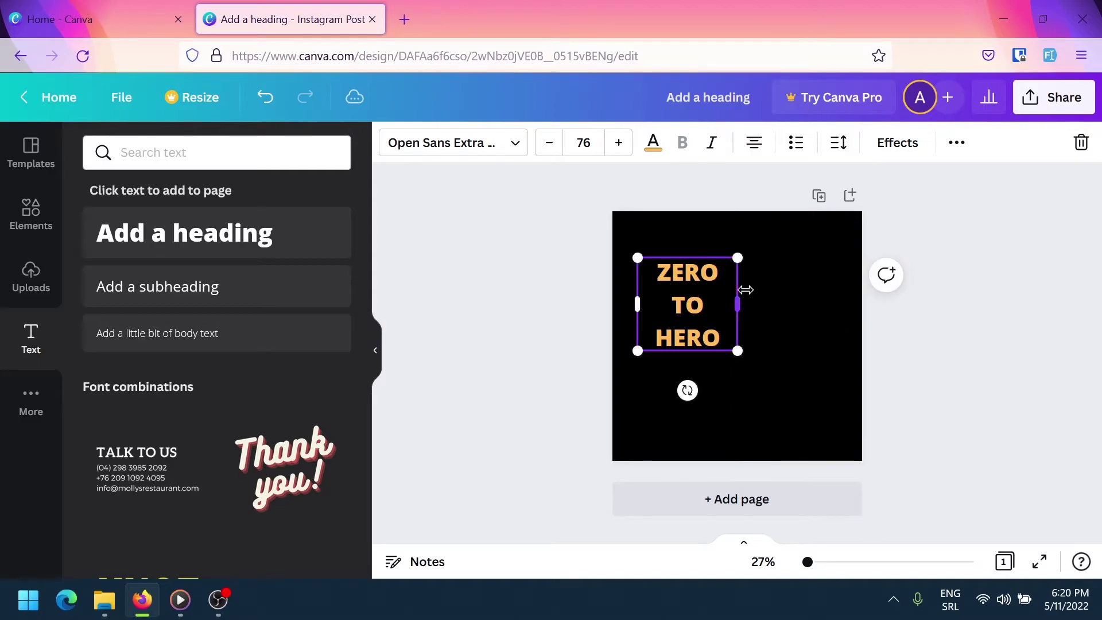
pyautogui.click(844, 148)
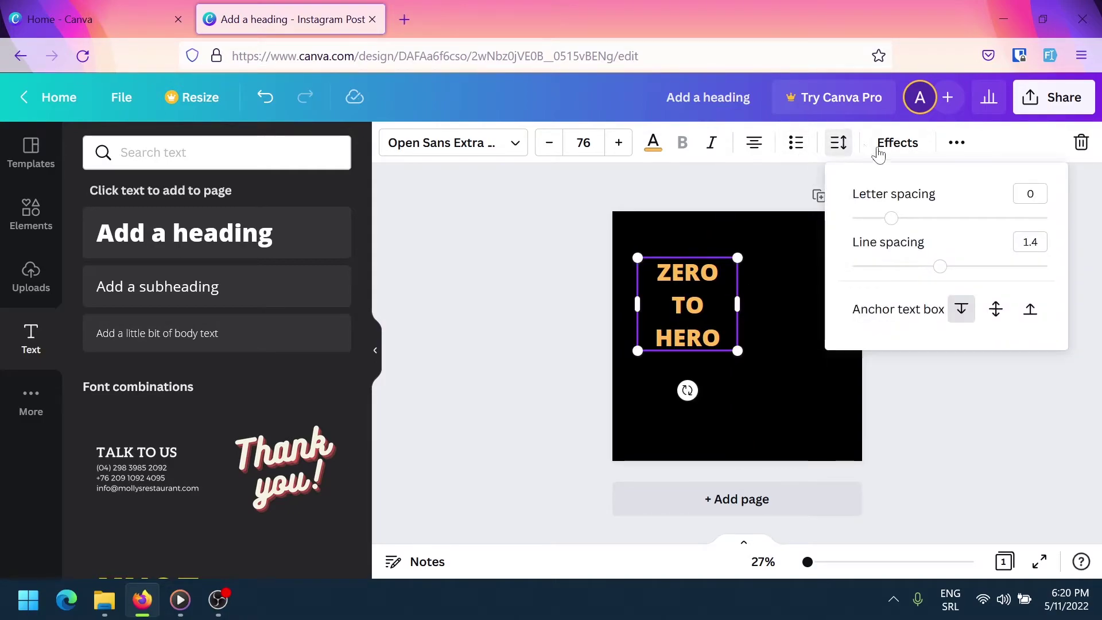
pyautogui.click(1031, 242)
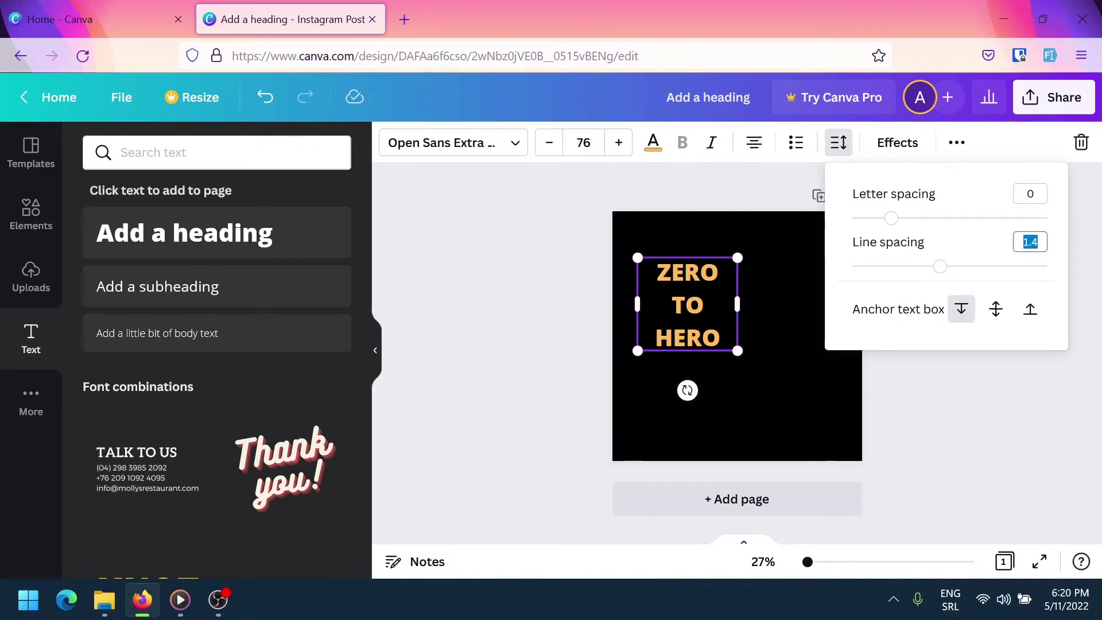
pyautogui.write('1')
pyautogui.press('Return')
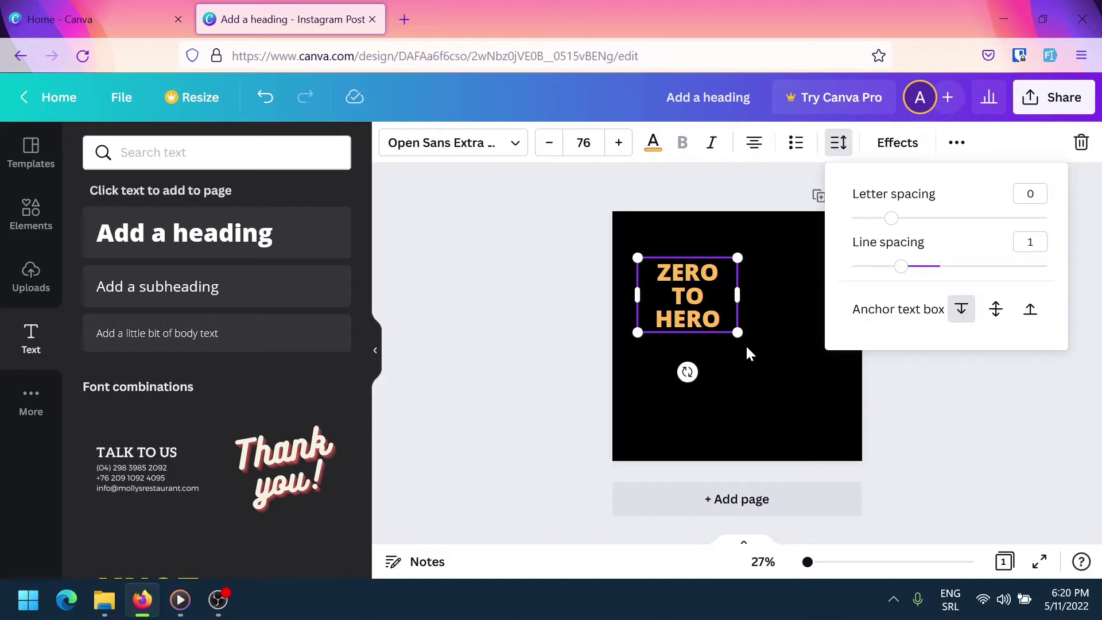
pyautogui.click(713, 319)
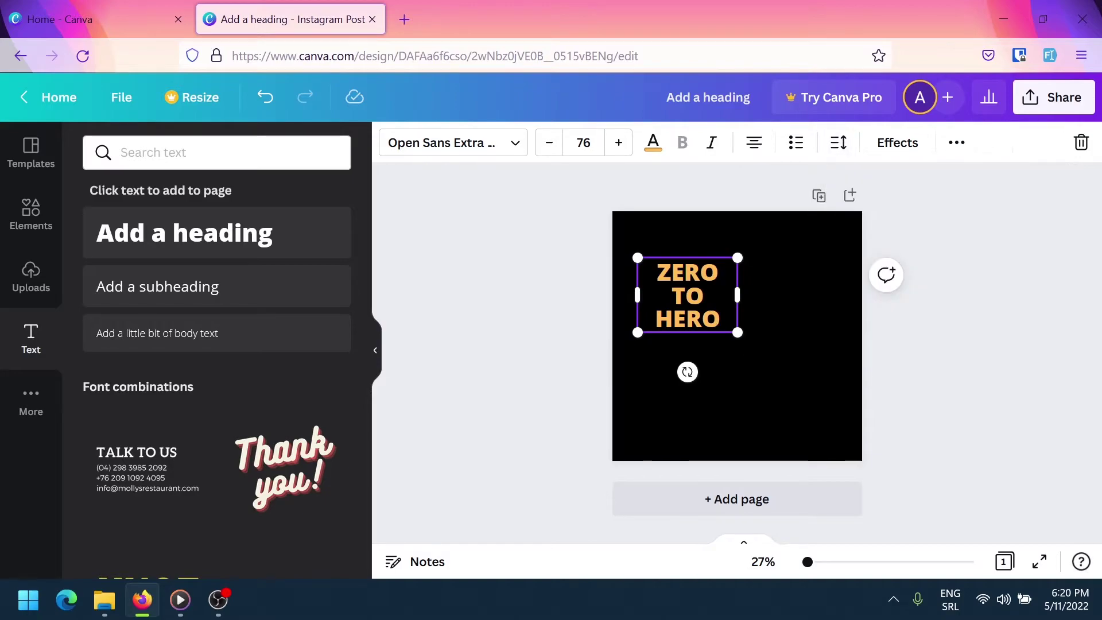
# Left-align the ZERO TO HERO heading and set its font size to 100
pyautogui.click(752, 151)
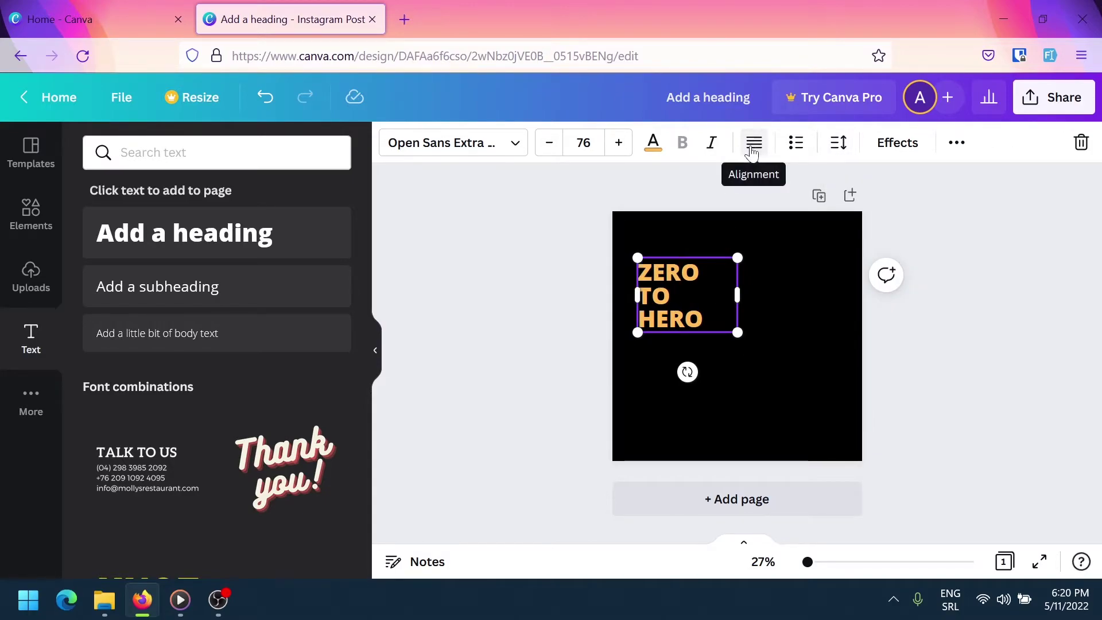
pyautogui.click(752, 150)
pyautogui.click(752, 151)
pyautogui.click(752, 150)
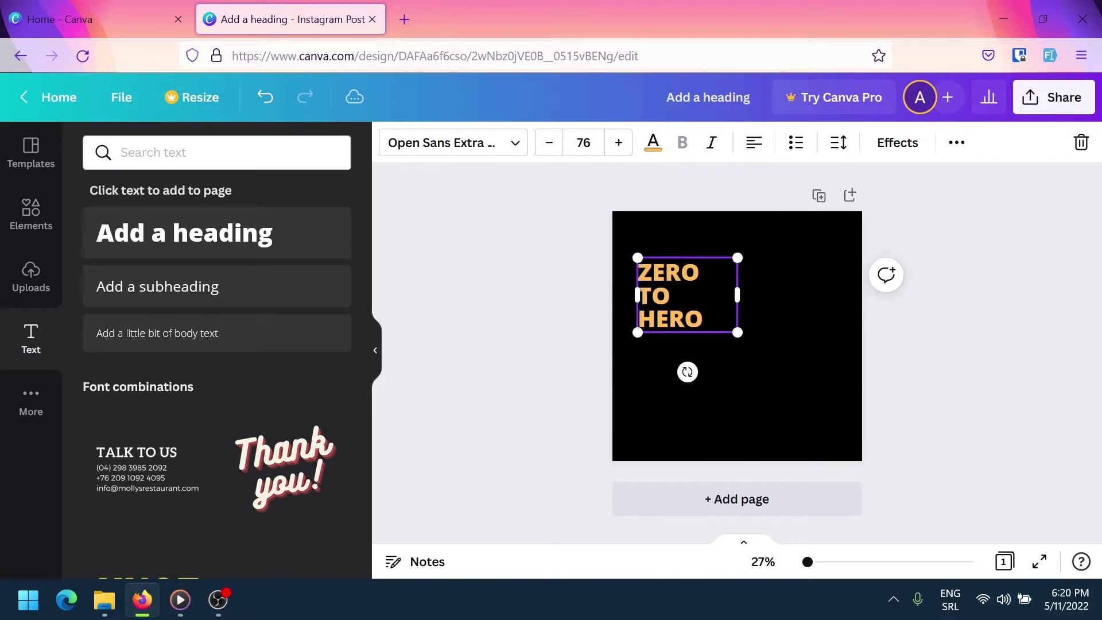
pyautogui.tripleClick(638, 295)
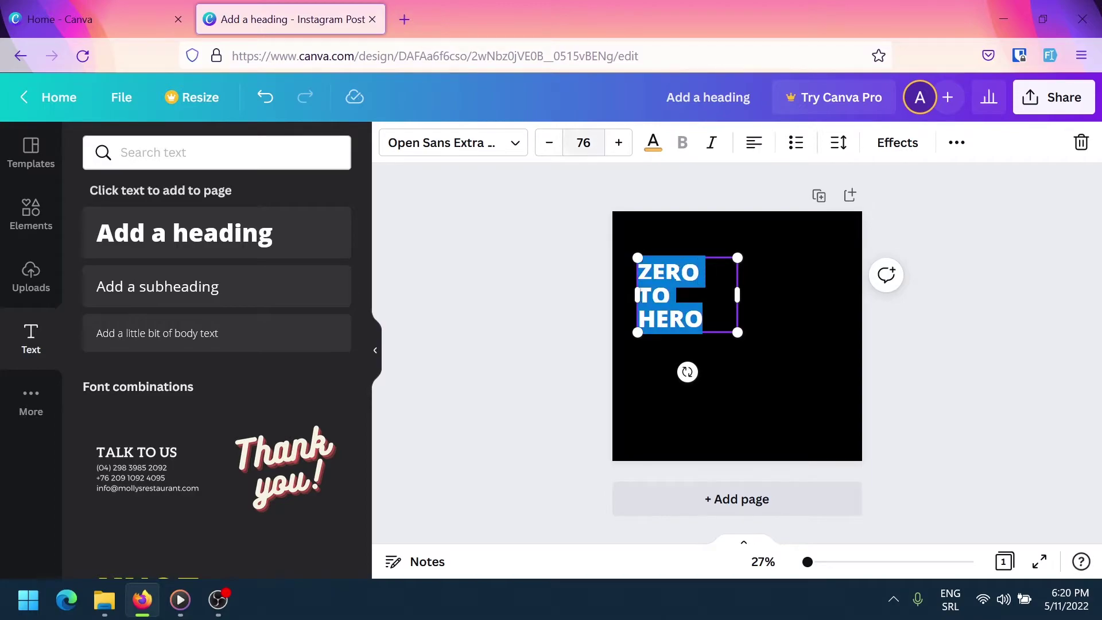
pyautogui.click(583, 142)
pyautogui.write('100')
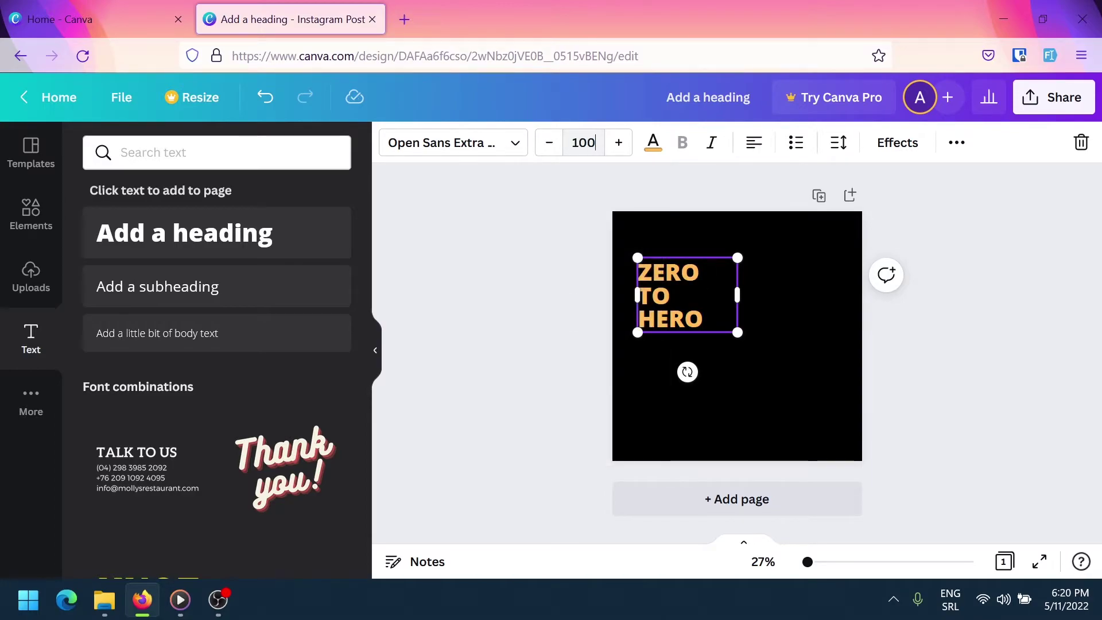
pyautogui.press('Return')
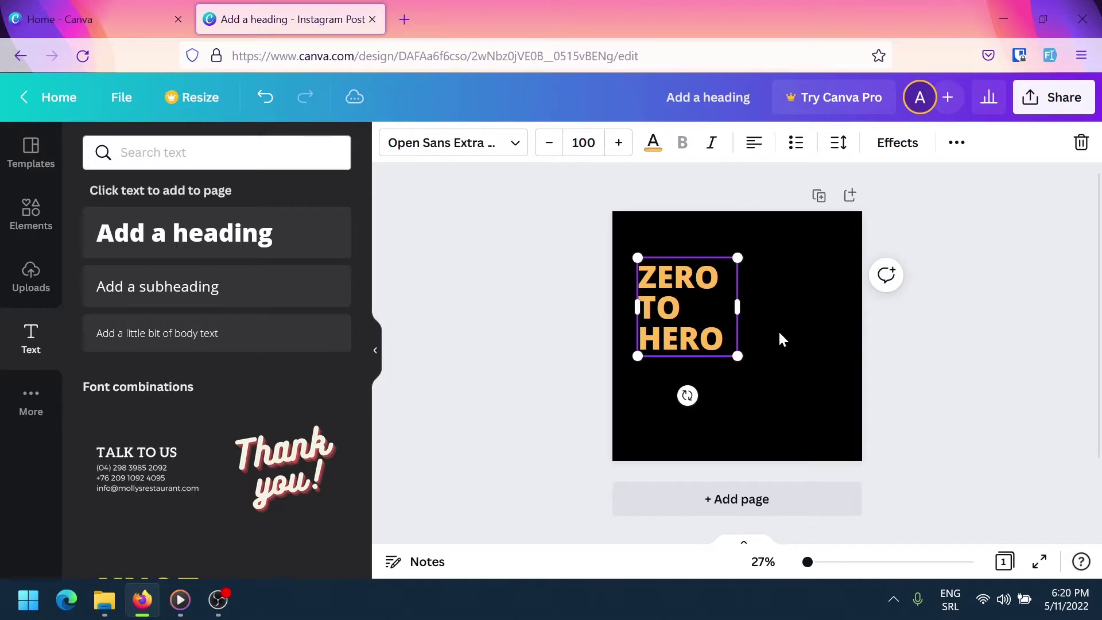
# Search Elements for 'laptop' and place a laptop illustration right of the heading
pyautogui.click(8, 226)
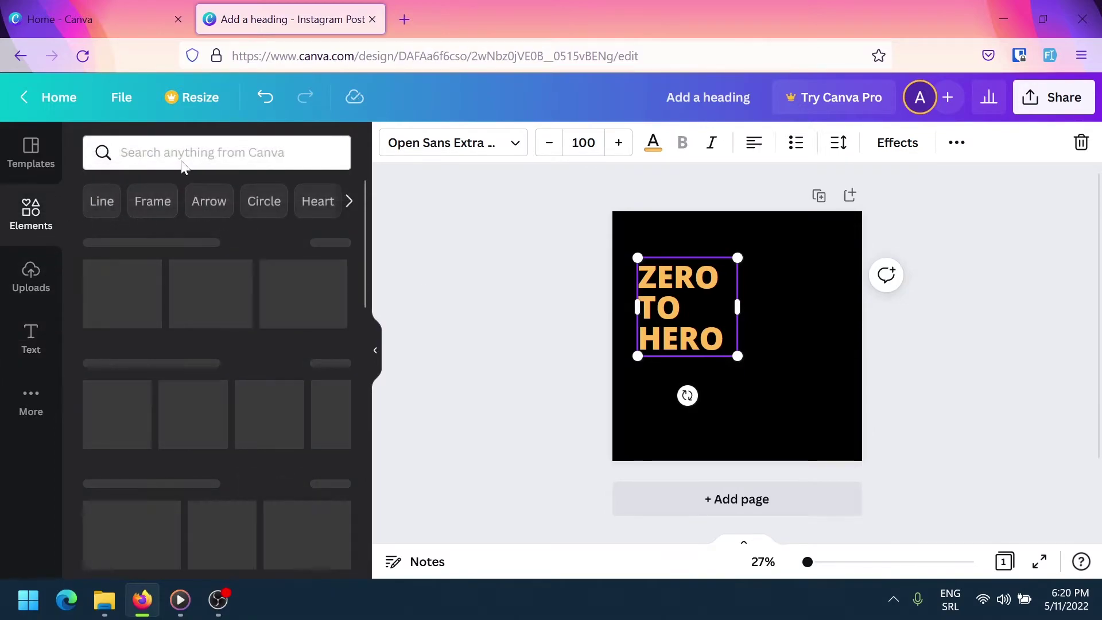
pyautogui.click(178, 152)
pyautogui.write('laptop')
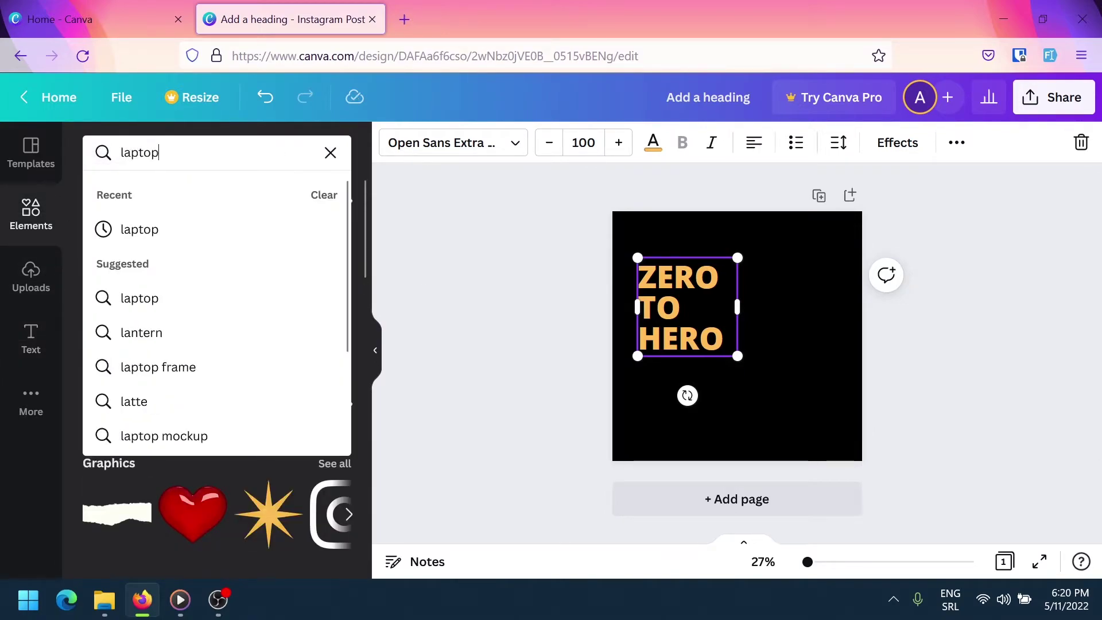
pyautogui.click(154, 228)
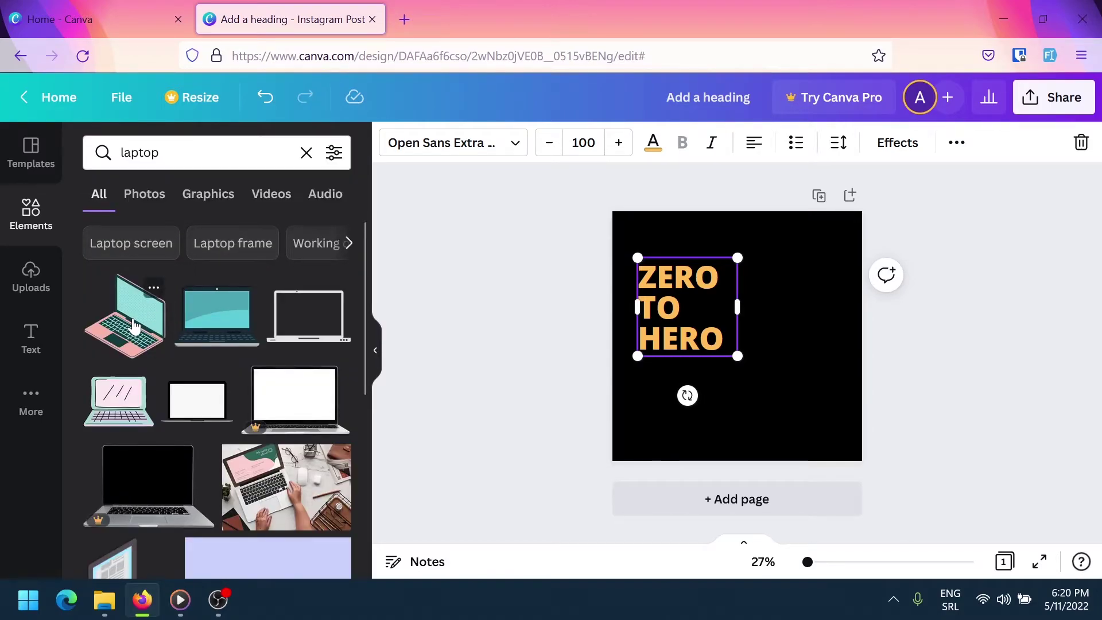
pyautogui.moveTo(133, 325); pyautogui.dragTo(793, 305)
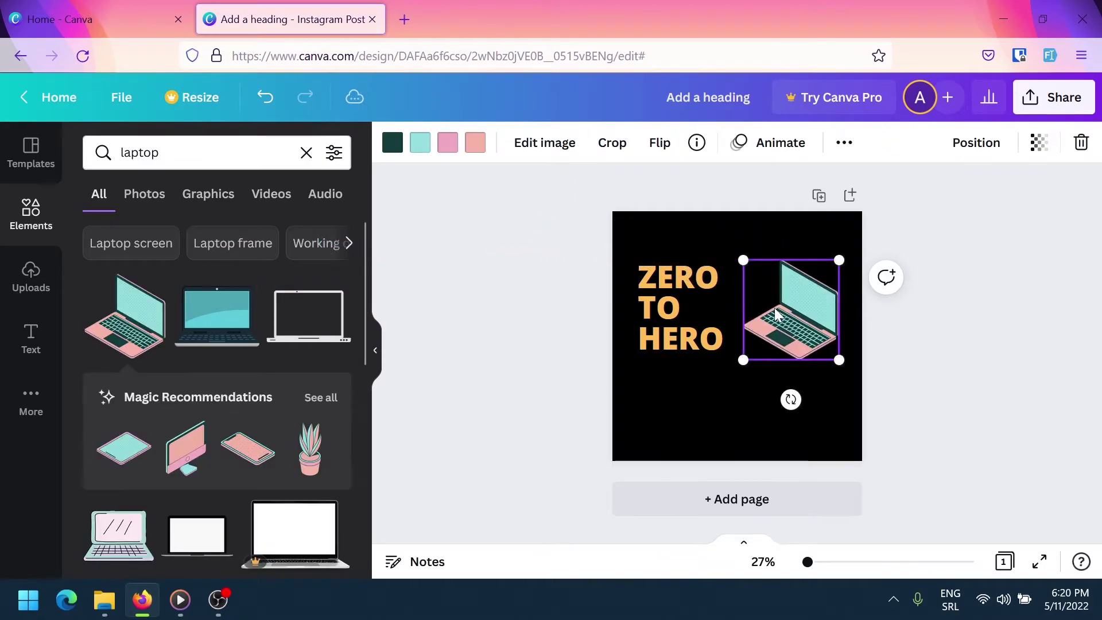
# Duplicate the ZERO TO HERO heading and move the copy below the original
pyautogui.click(683, 308)
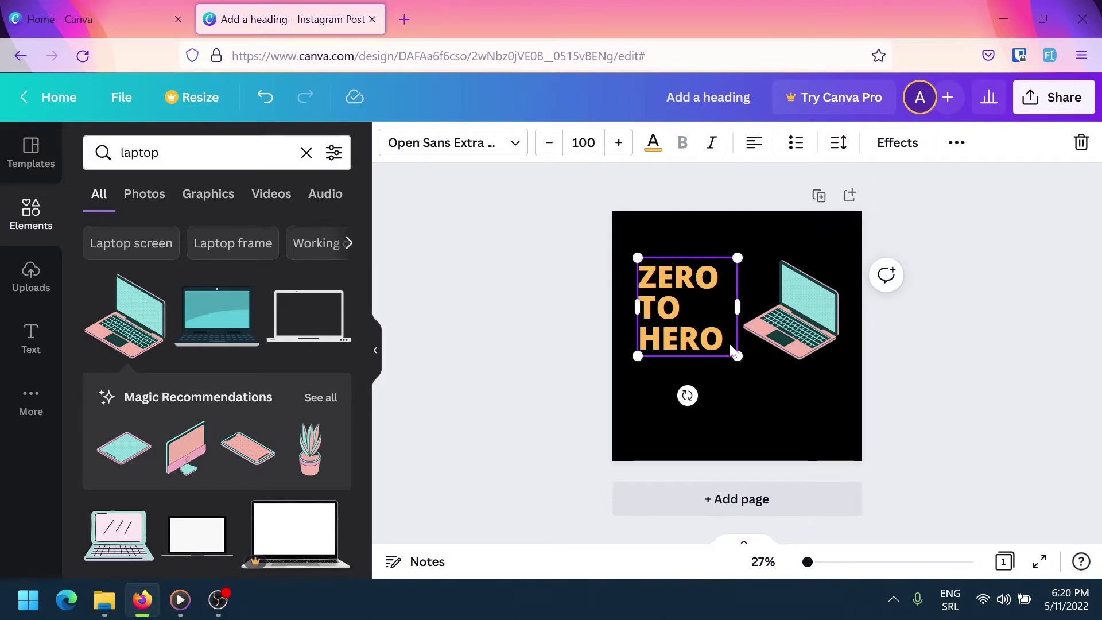
pyautogui.hotkey('ctrl', 'z')
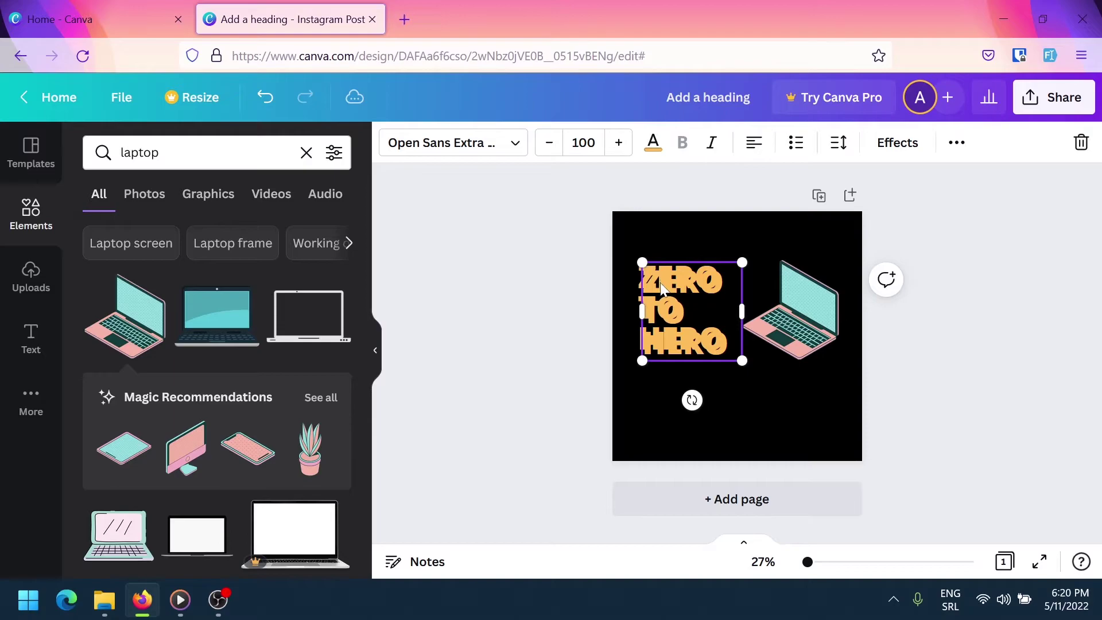
pyautogui.moveTo(662, 286); pyautogui.dragTo(655, 384)
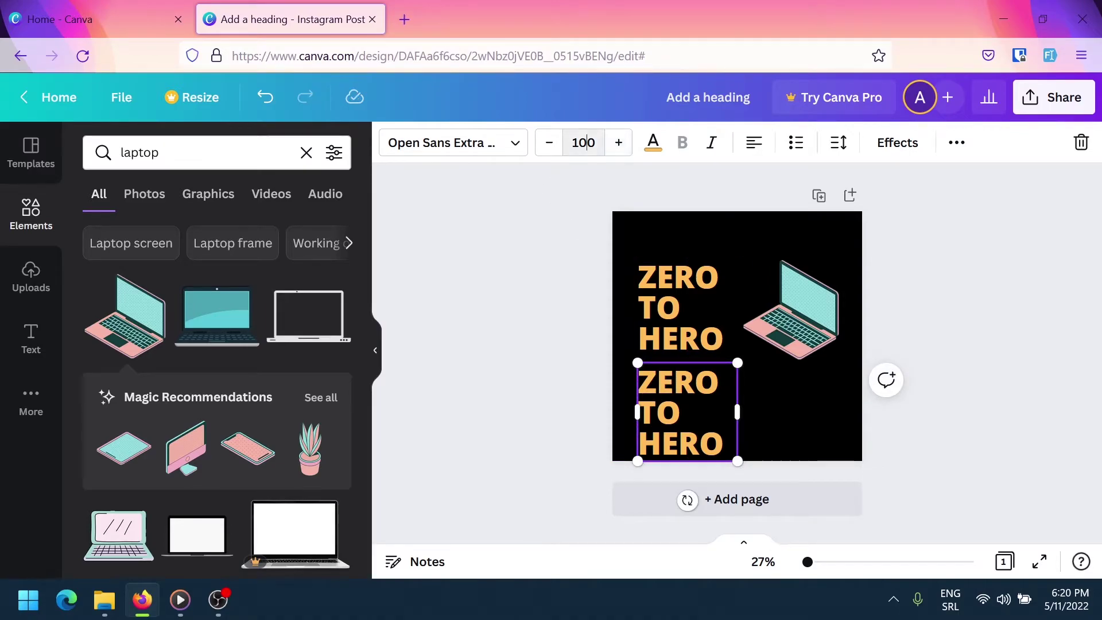
pyautogui.click(583, 143)
# Make the copy size 35, retype it 'Radionice grafičkog dizajna', widen it to one line and move it lower
pyautogui.write('35')
pyautogui.press('Return')
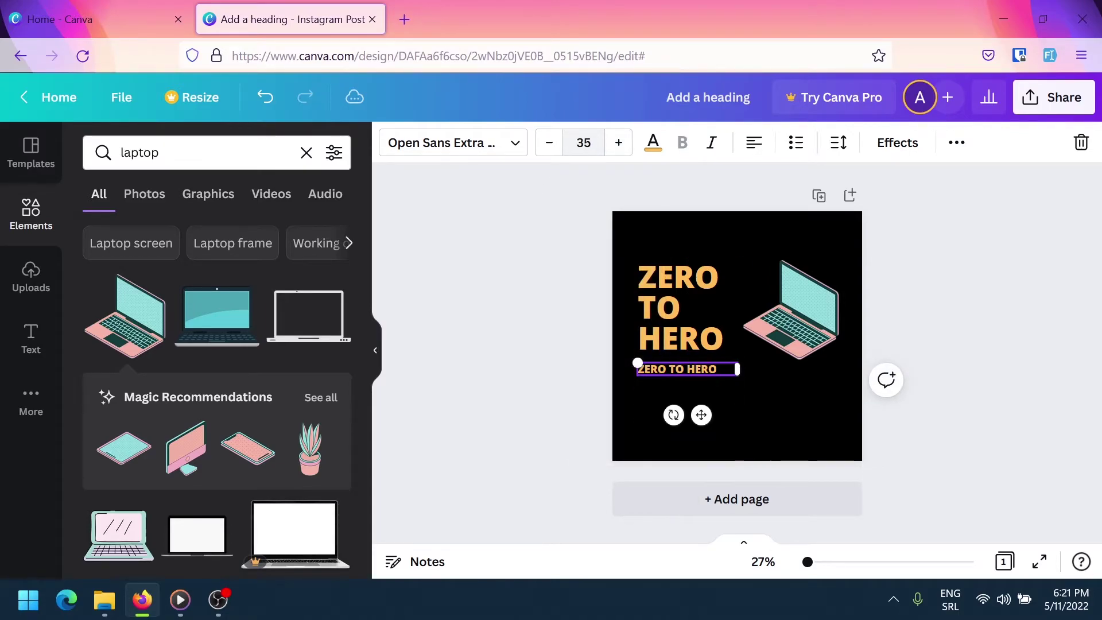
pyautogui.doubleClick(660, 368)
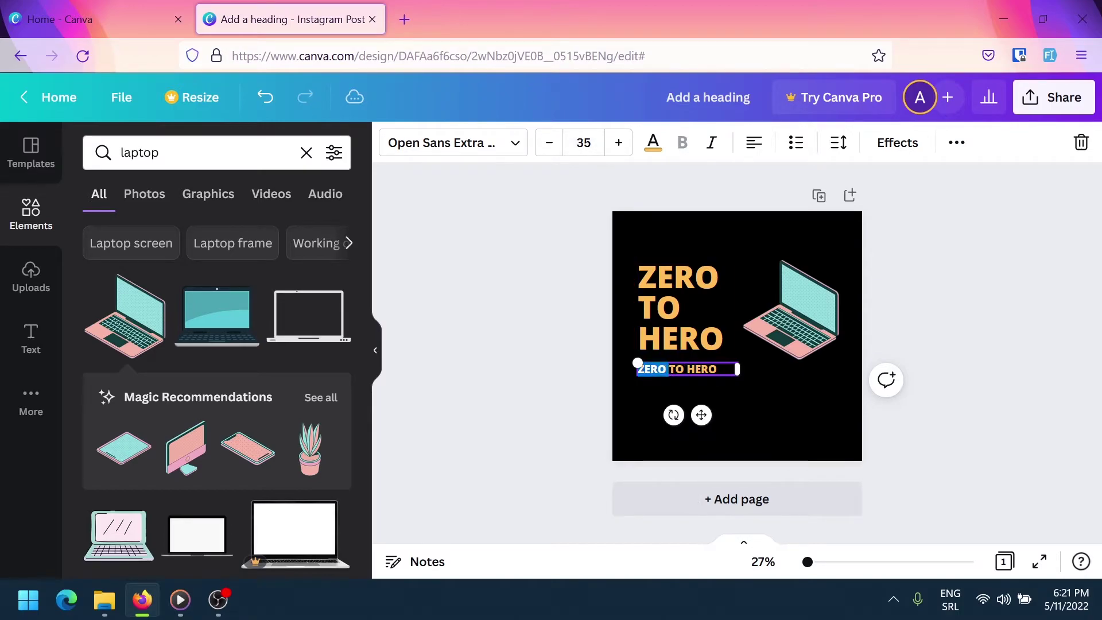
pyautogui.hotkey('ctrl', 'a')
pyautogui.press('BackSpace')
pyautogui.write('Radionice grafičkog dizajna')
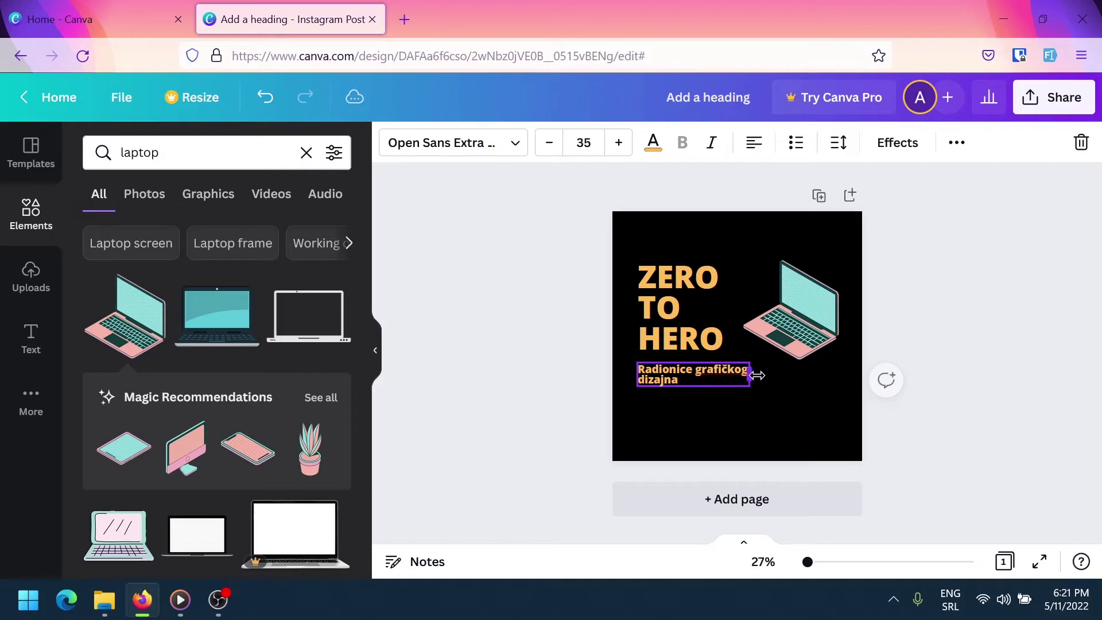
pyautogui.moveTo(757, 375); pyautogui.dragTo(800, 373)
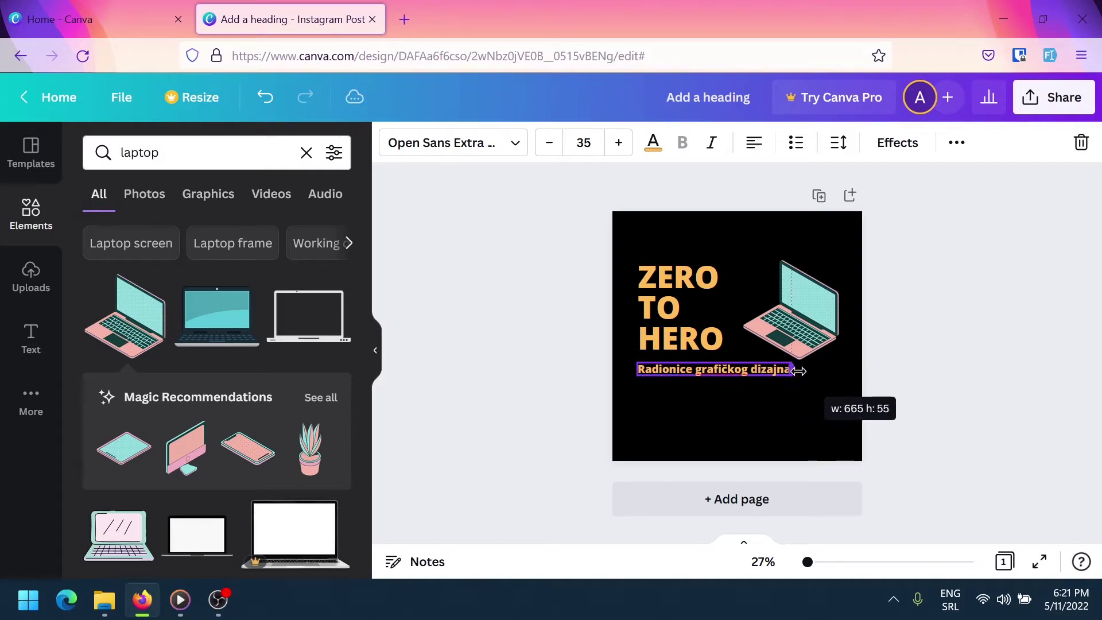
pyautogui.press('Escape')
pyautogui.click(680, 371)
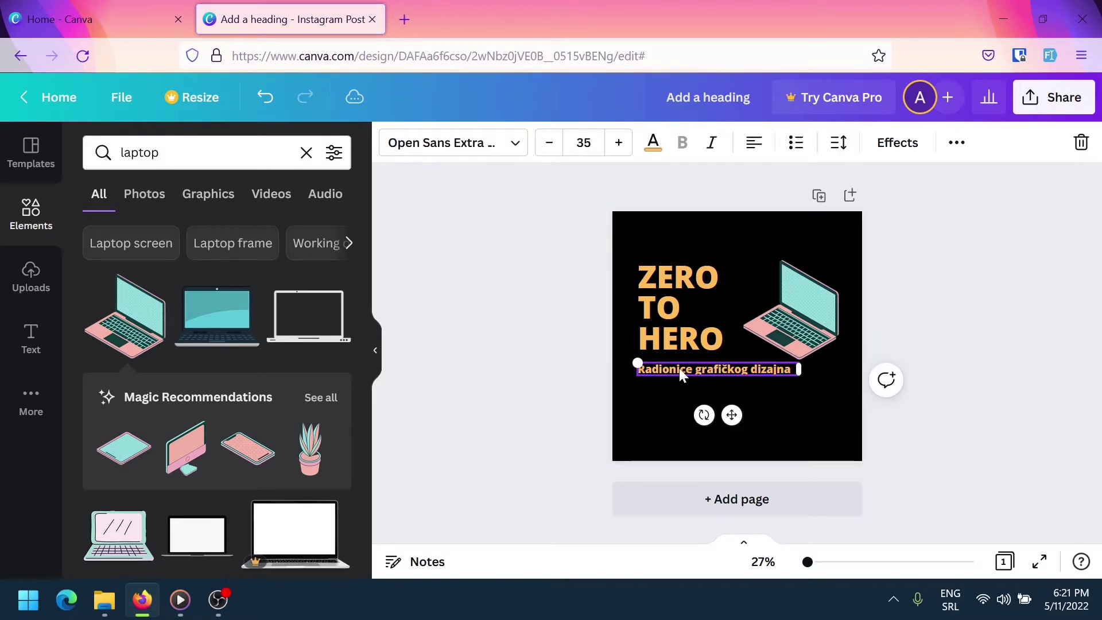
pyautogui.moveTo(680, 370); pyautogui.dragTo(681, 417)
# Duplicate the subtitle and set the duplicate's font size to 25
pyautogui.hotkey('ctrl', 'd')
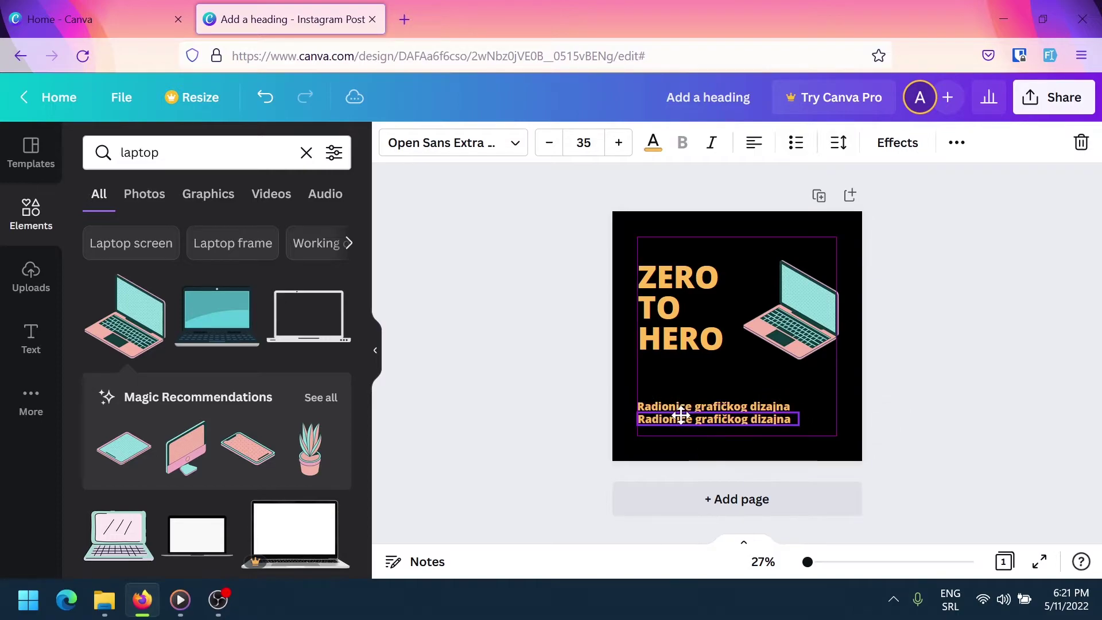
pyautogui.click(584, 142)
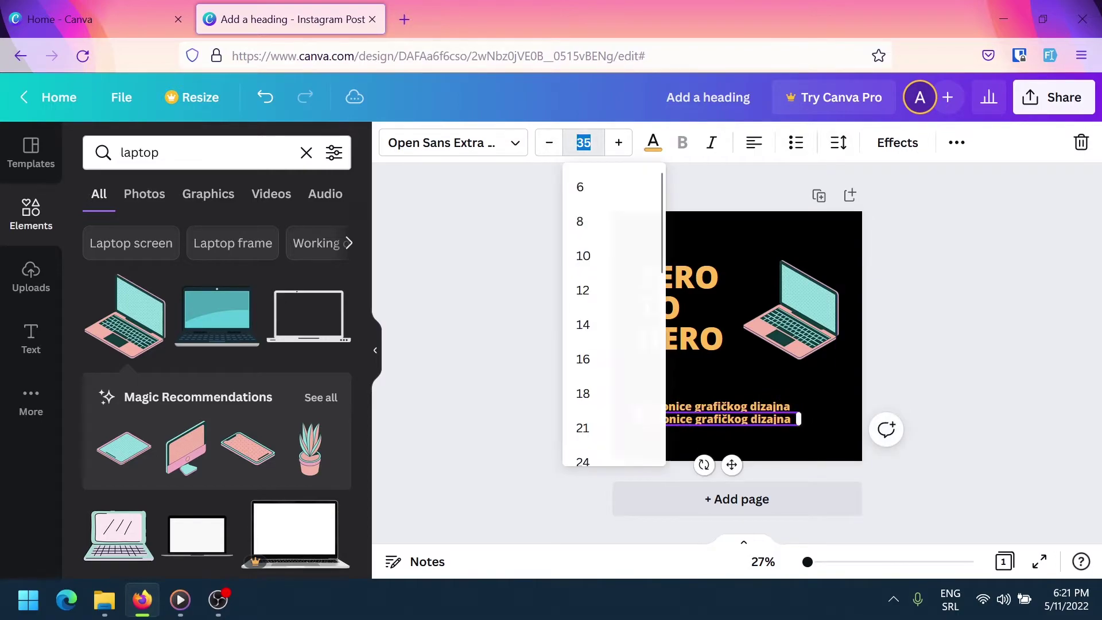
pyautogui.write('25')
pyautogui.press('Return')
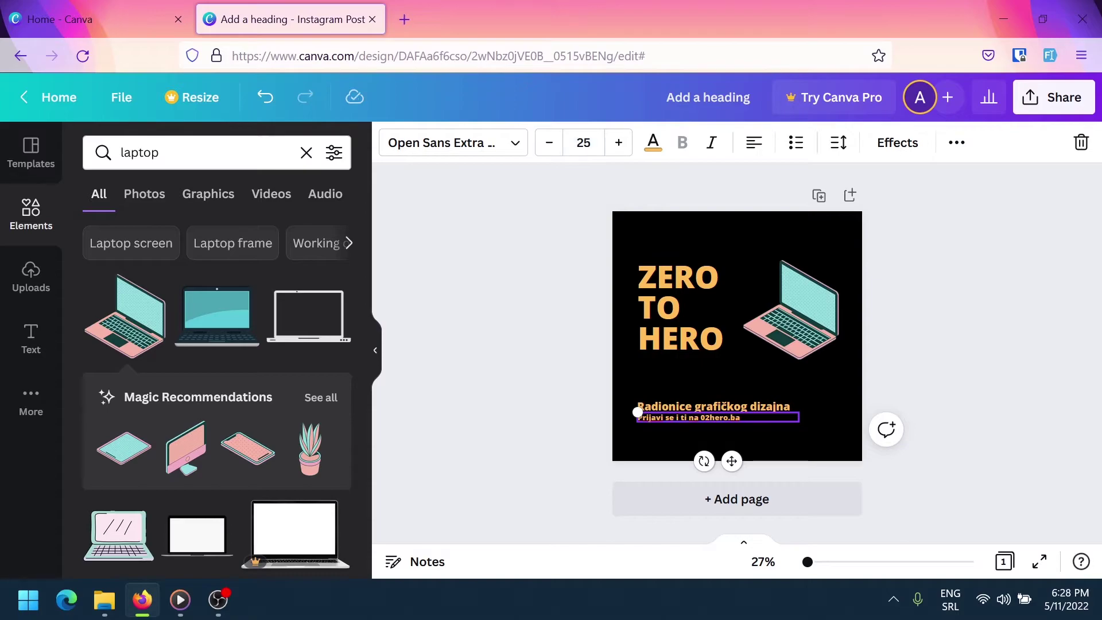
pyautogui.click(780, 441)
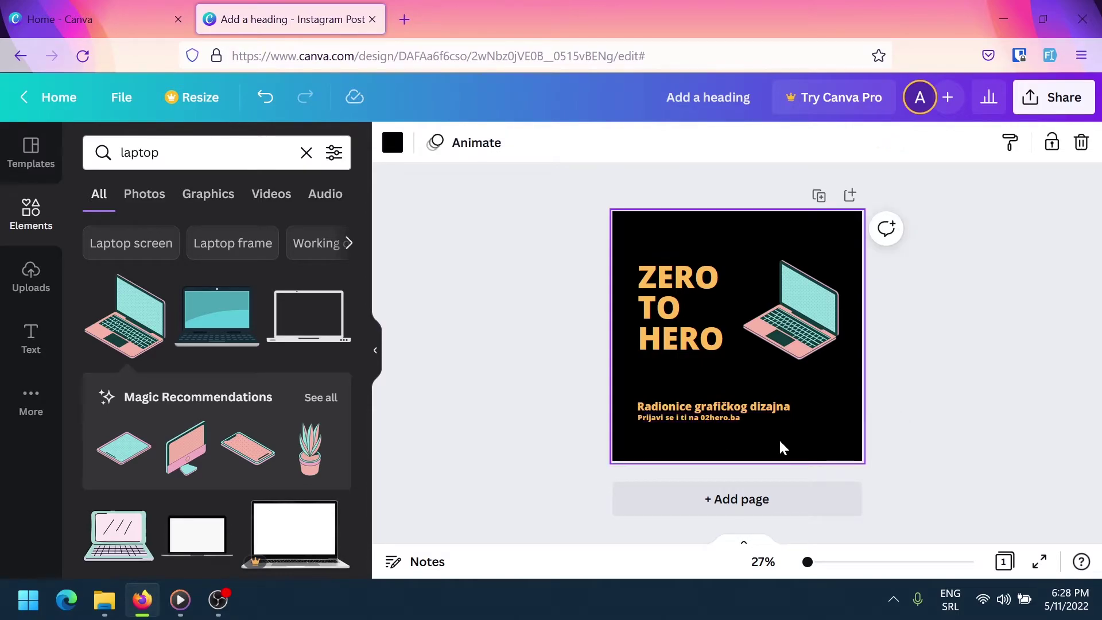
# Recolour the 'Radionice grafičkog dizajna' subtitle salmon pink using a document colour
pyautogui.click(721, 405)
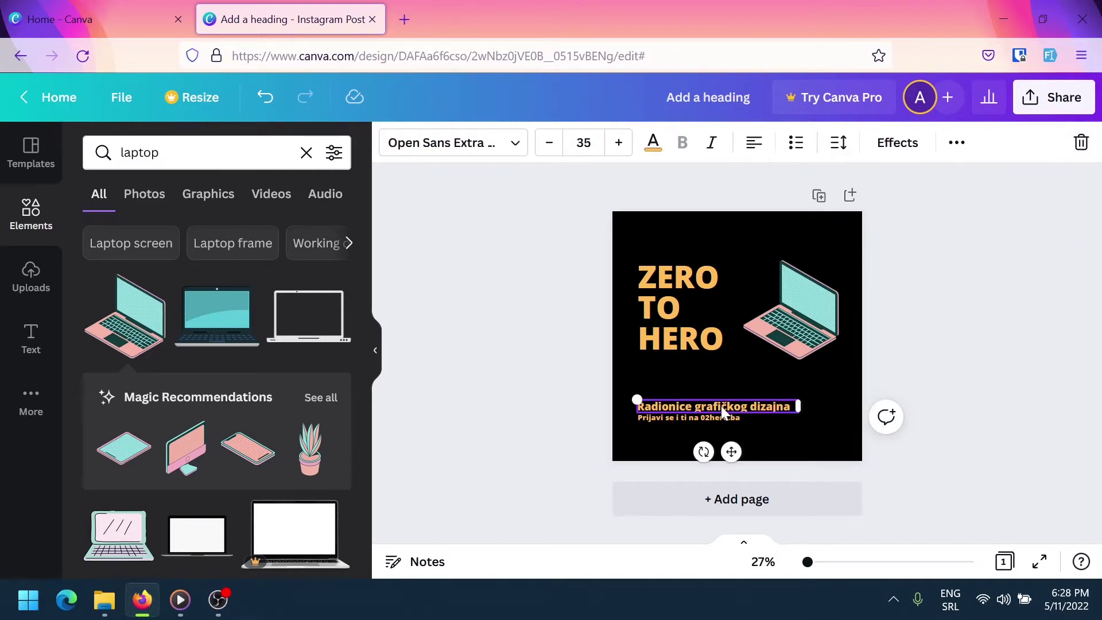
pyautogui.click(653, 143)
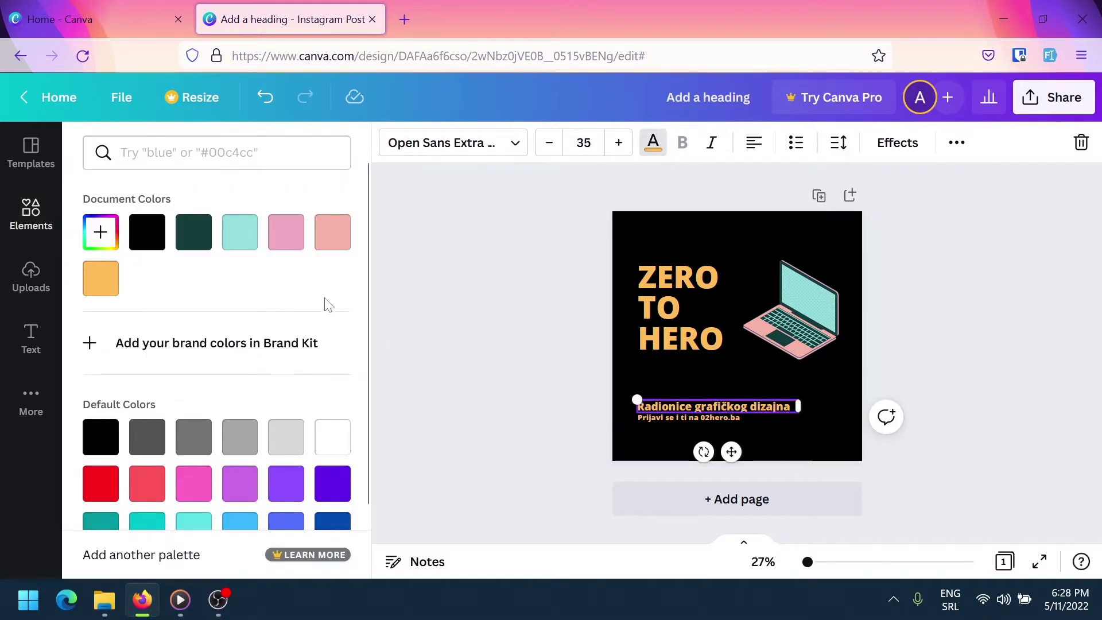
pyautogui.click(285, 232)
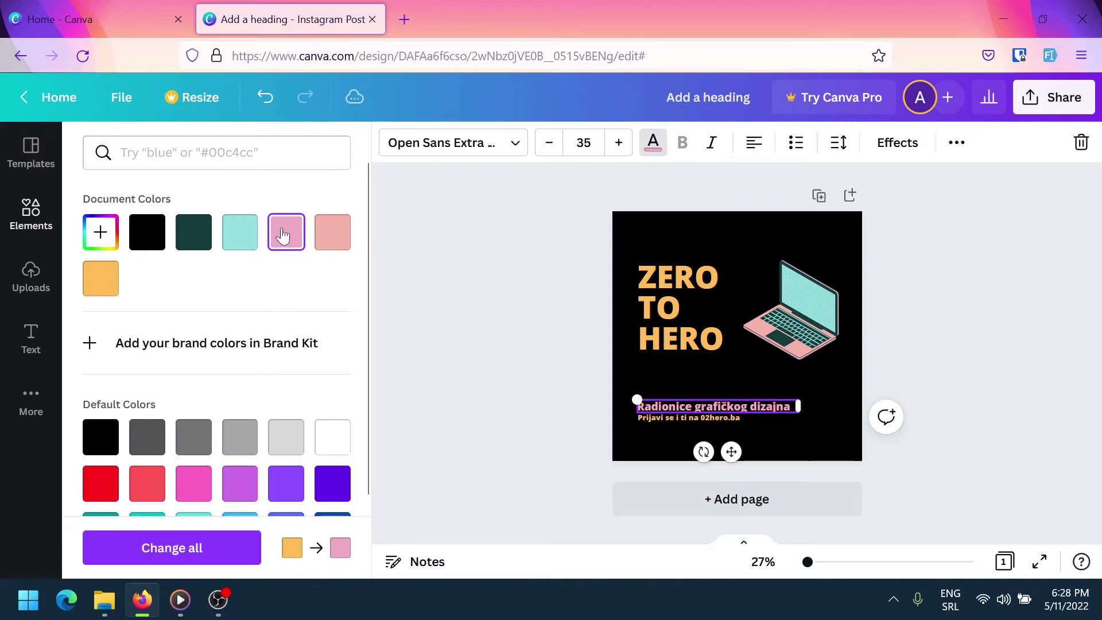
pyautogui.click(332, 237)
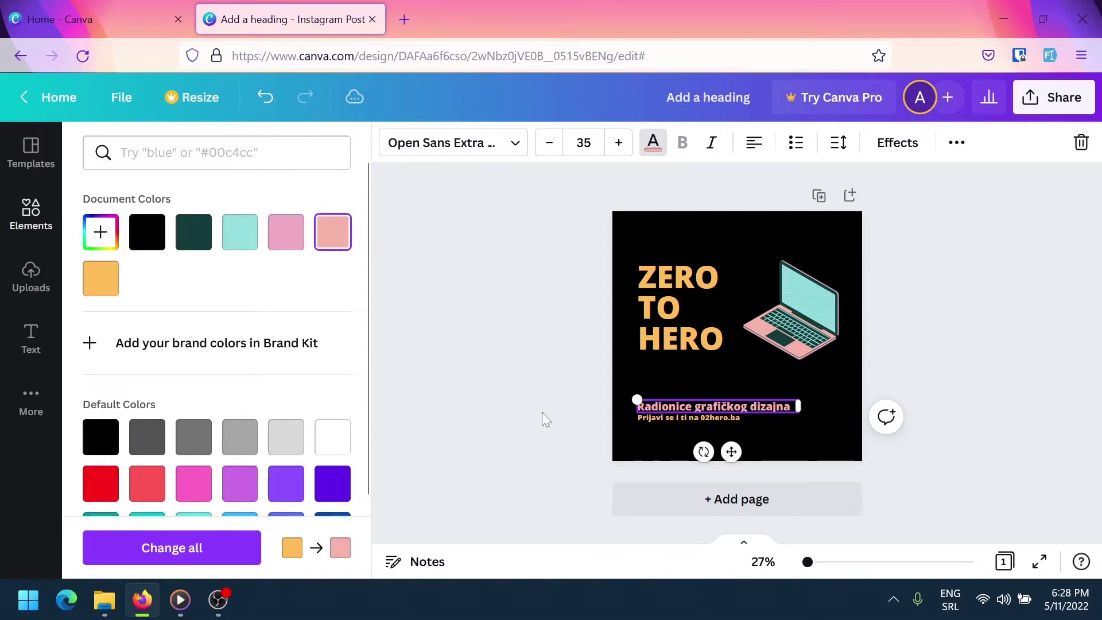
pyautogui.press('Escape')
pyautogui.click(687, 387)
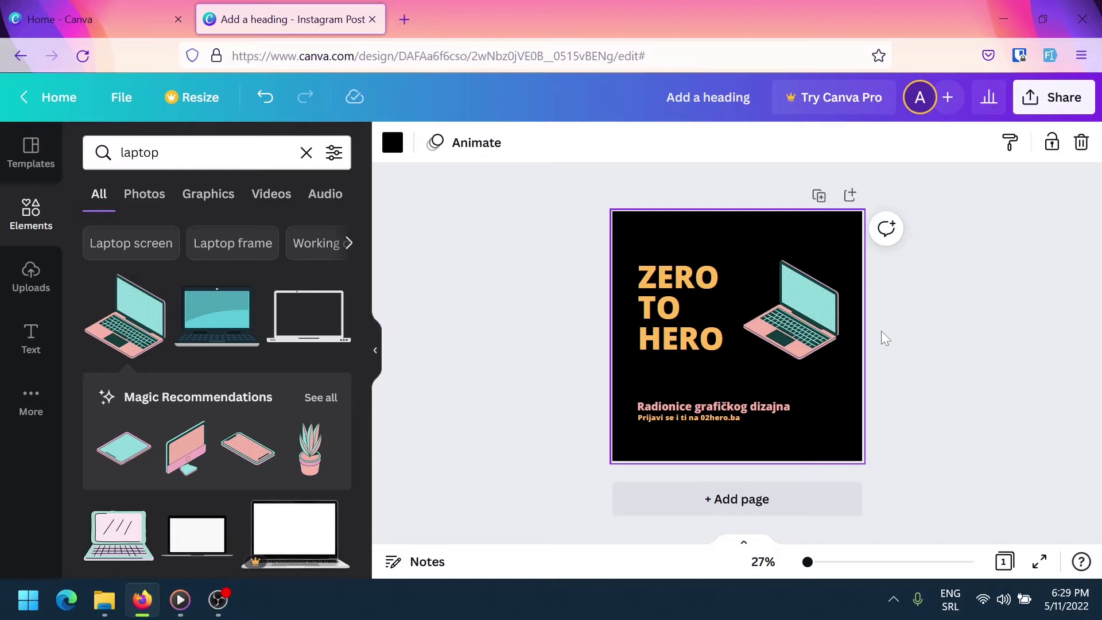
# Download the post as a PNG and open 'Add a heading.png' from Firefox's downloads
pyautogui.click(1058, 91)
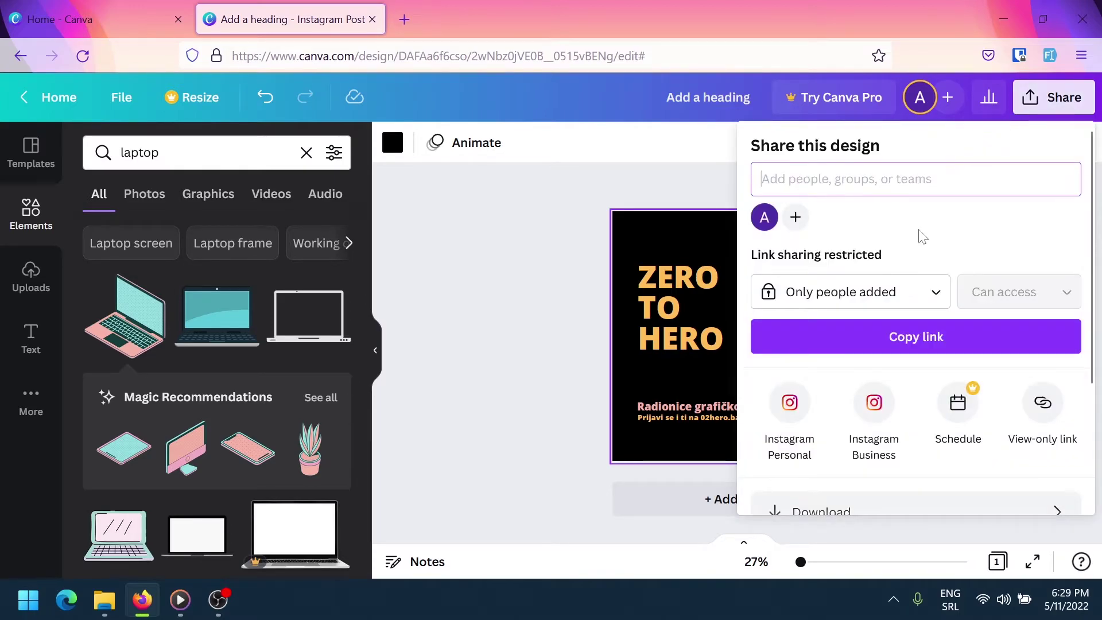
pyautogui.scroll(-2, 908, 313)
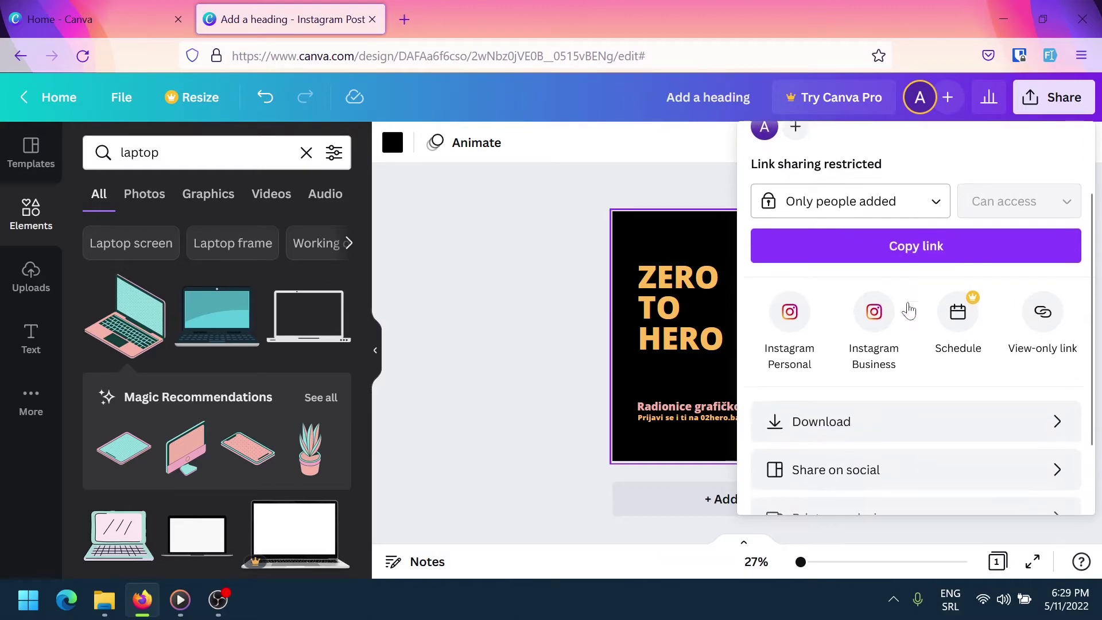
pyautogui.click(885, 438)
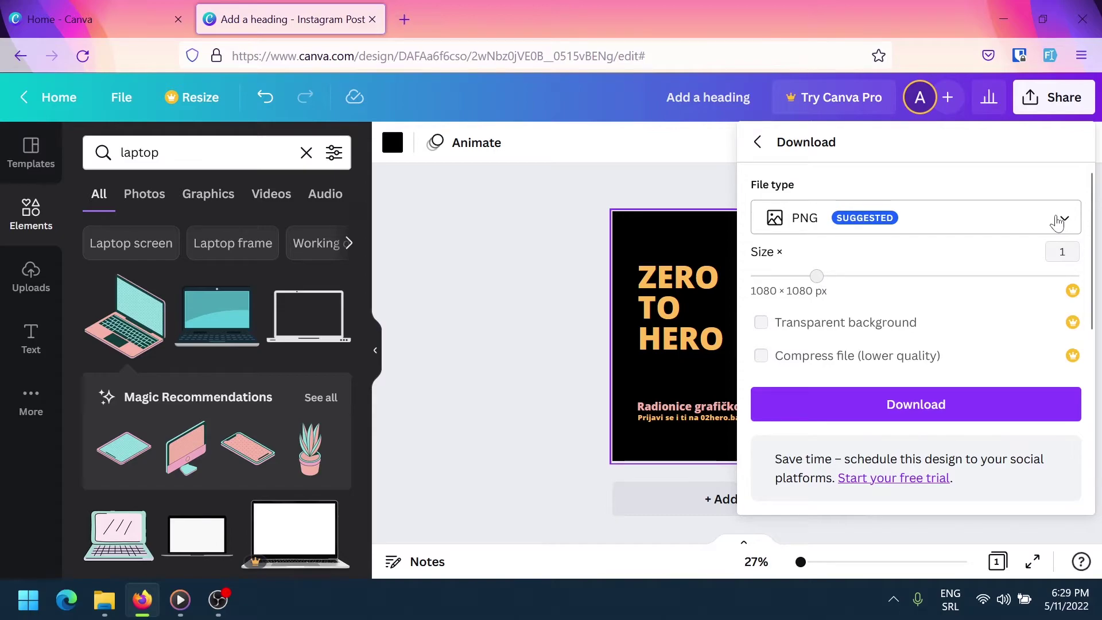
pyautogui.click(1058, 221)
pyautogui.click(1060, 222)
pyautogui.click(1060, 222)
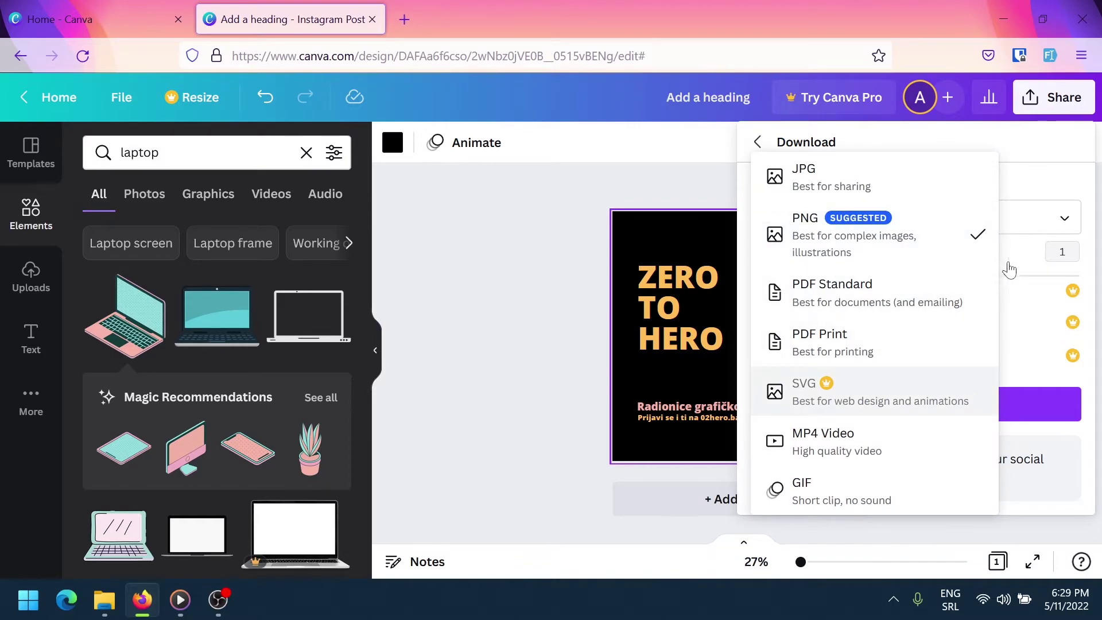
pyautogui.click(1058, 222)
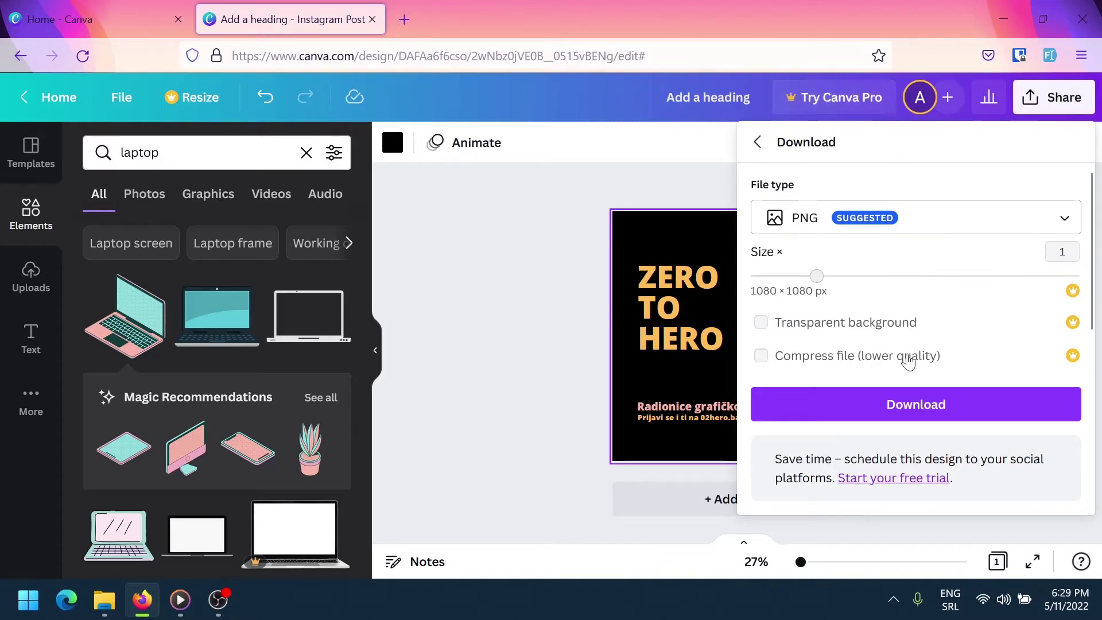
pyautogui.click(881, 415)
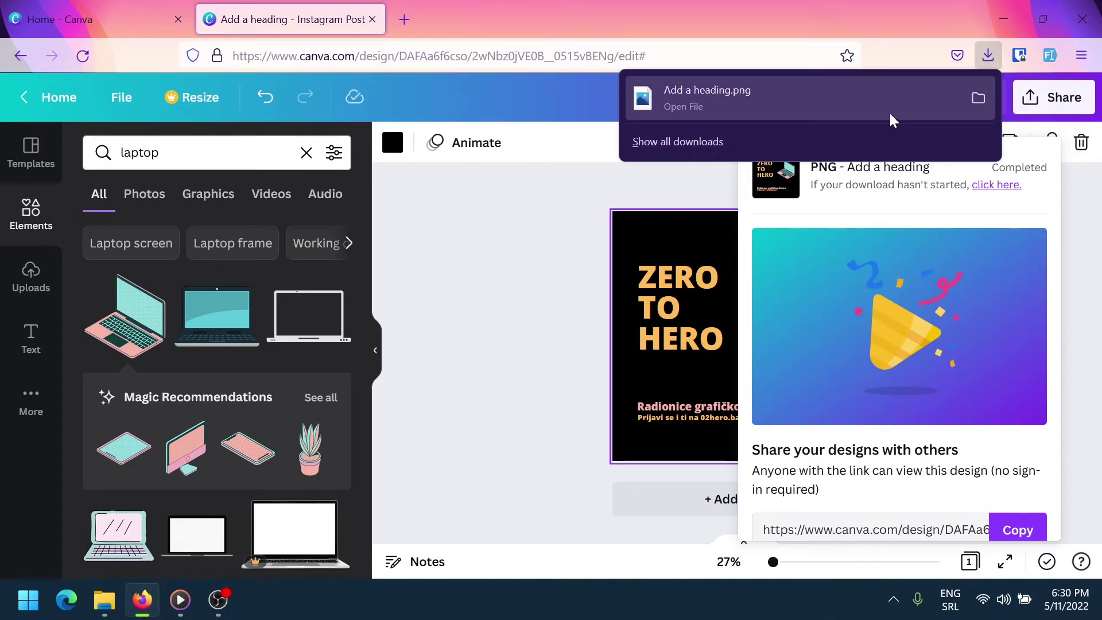
pyautogui.click(891, 114)
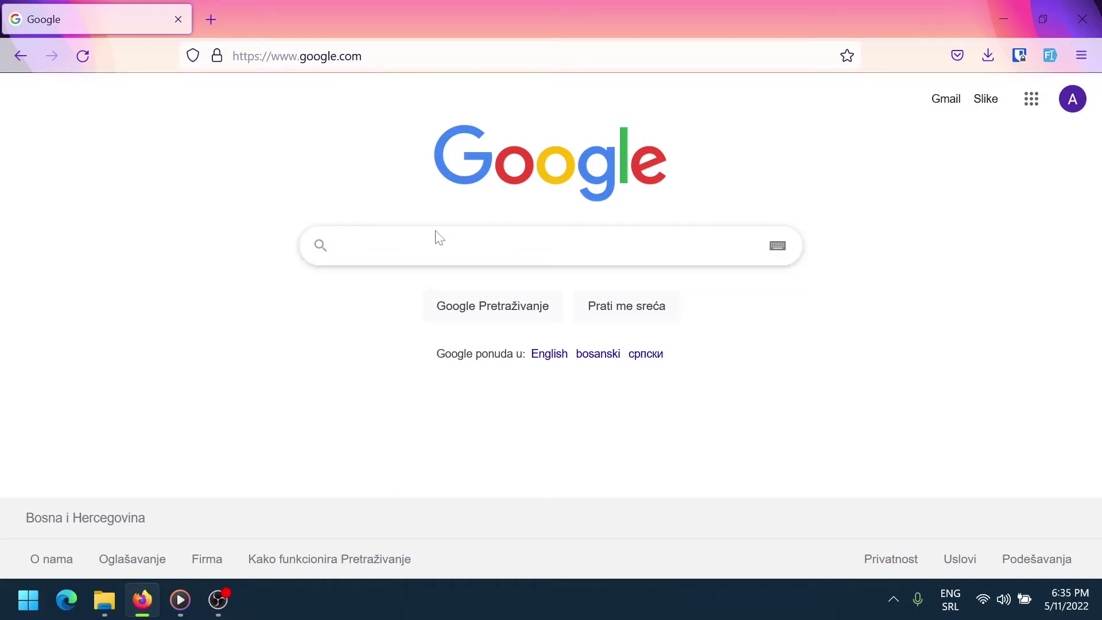
# Search Google for 'adobe photoshop', open Adobe's Photoshop page and start its free trial
pyautogui.click(415, 252)
pyautogui.write('adobe photoshop')
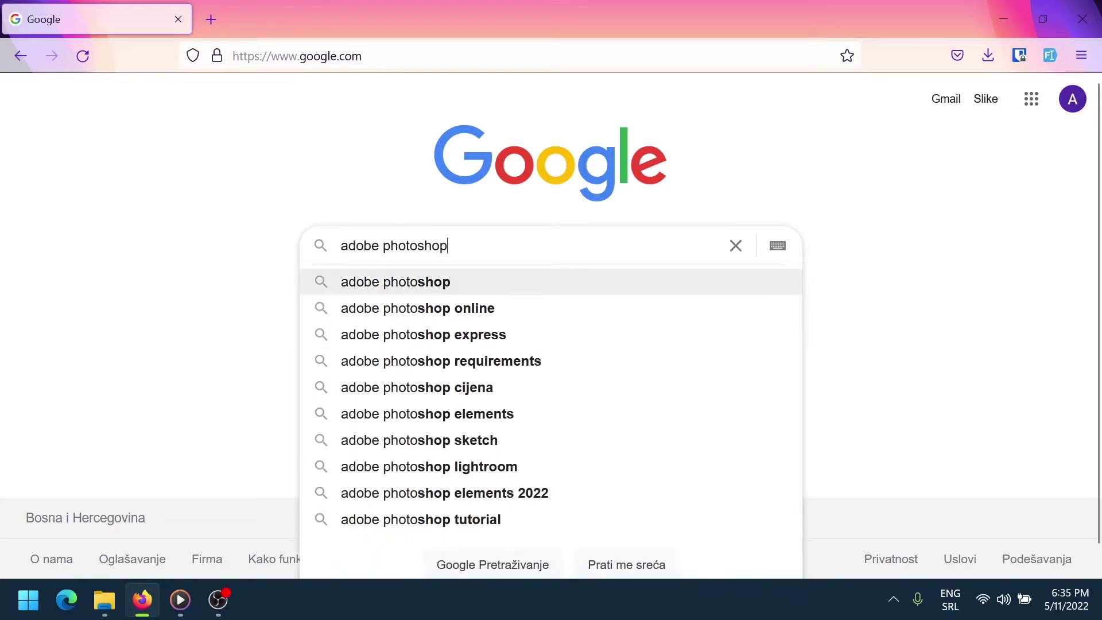
pyautogui.press('Return')
pyautogui.click(303, 264)
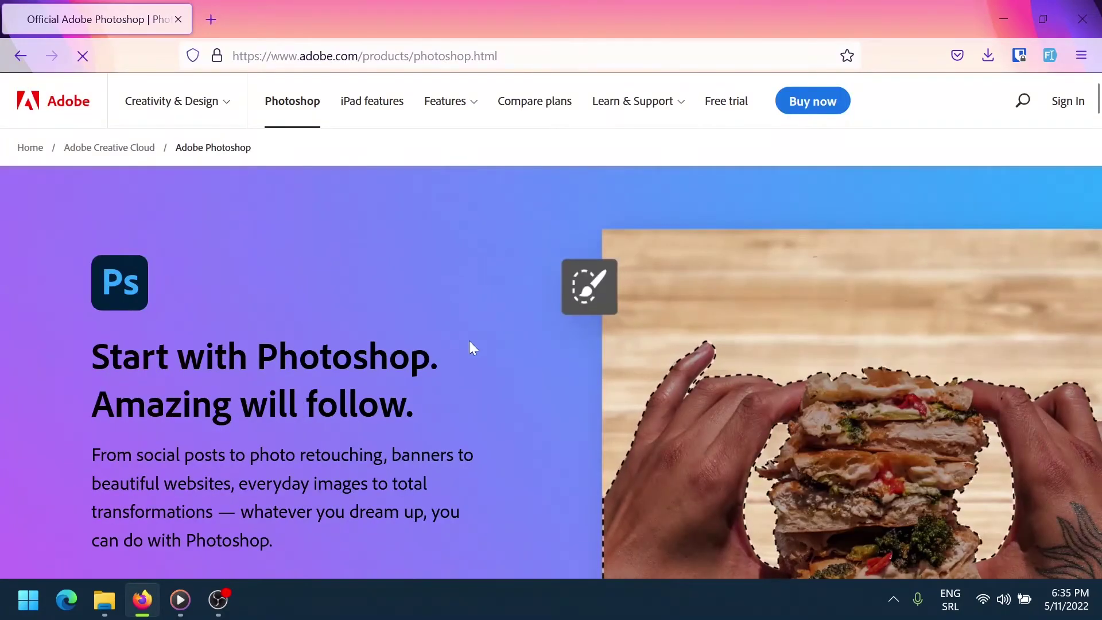
pyautogui.scroll(-1, 469, 345)
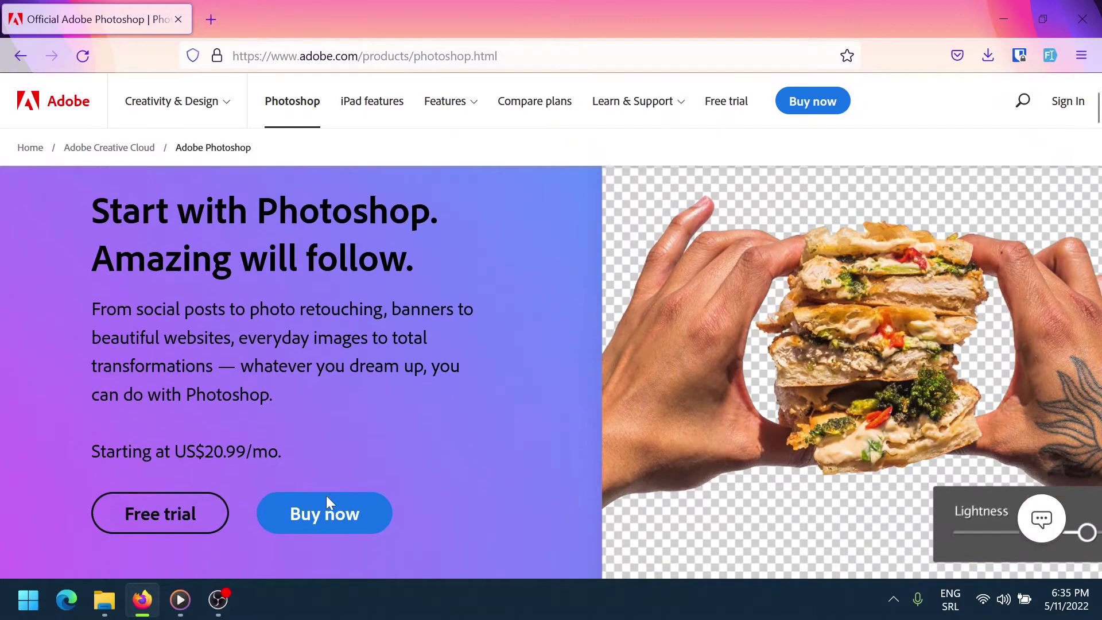
pyautogui.scroll(-2, 327, 495)
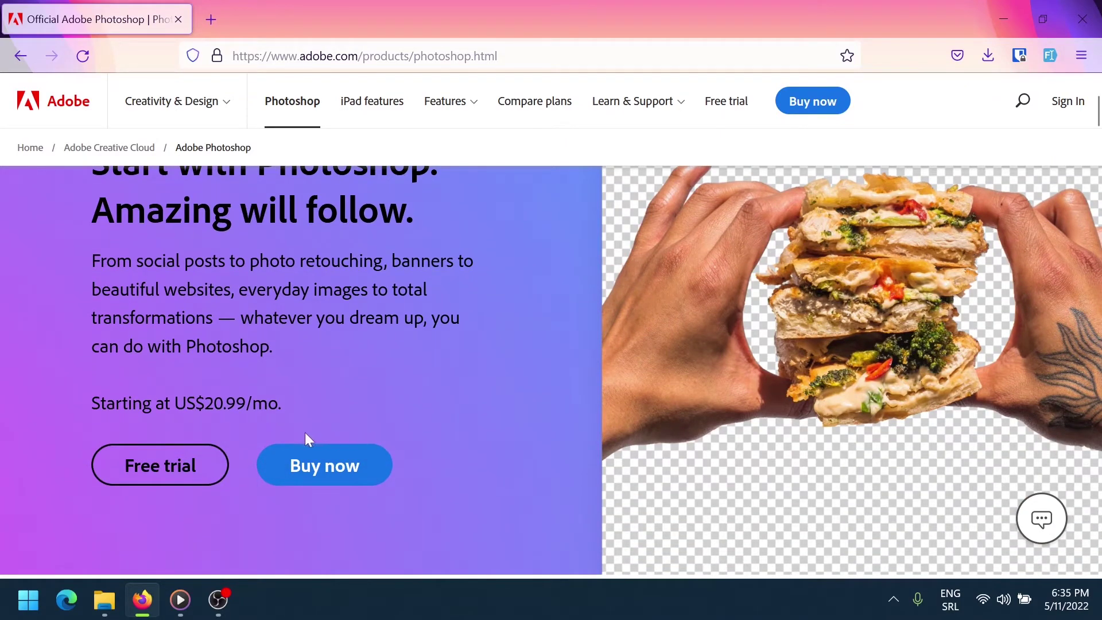
pyautogui.click(154, 467)
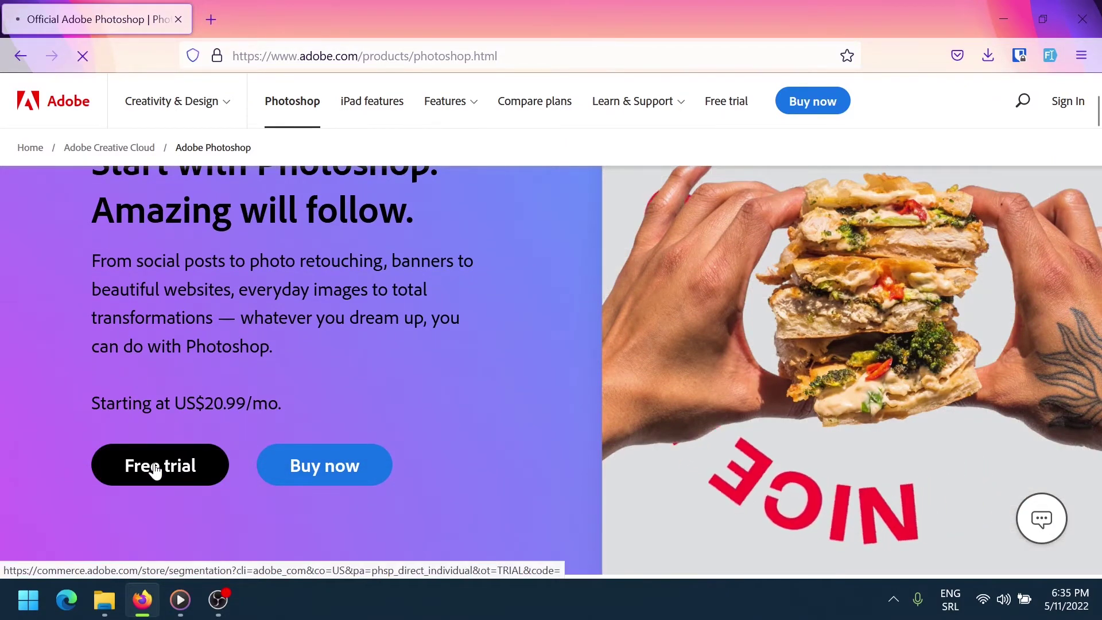
pyautogui.scroll(-2, 376, 472)
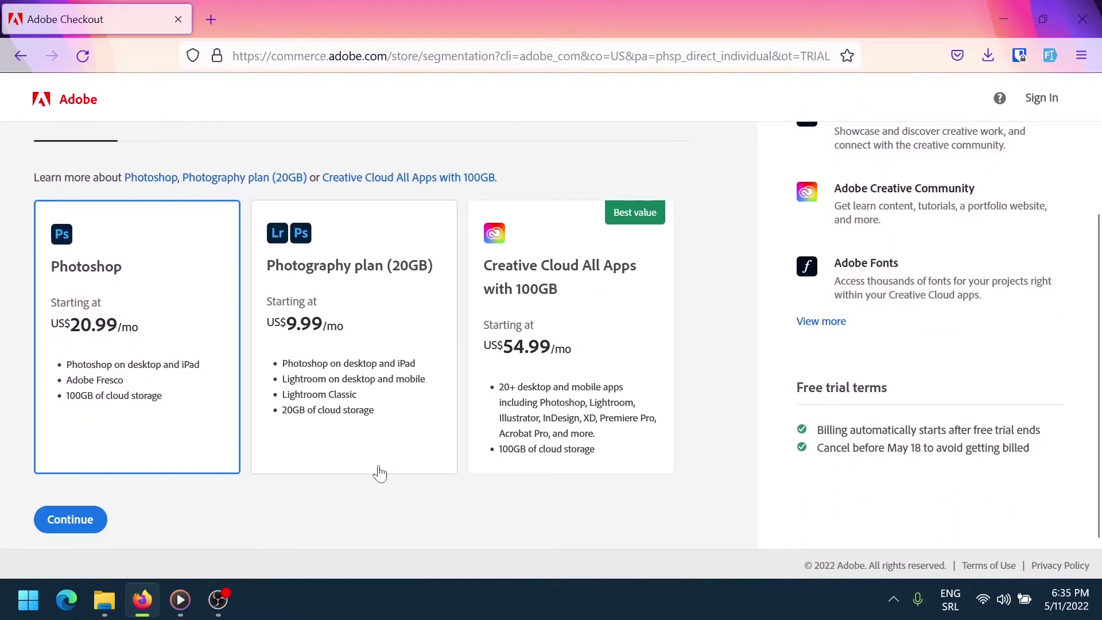
# Choose the Photography plan (20GB) trial, billed yearly paid monthly, and decline the extra offers
pyautogui.click(333, 354)
pyautogui.click(70, 521)
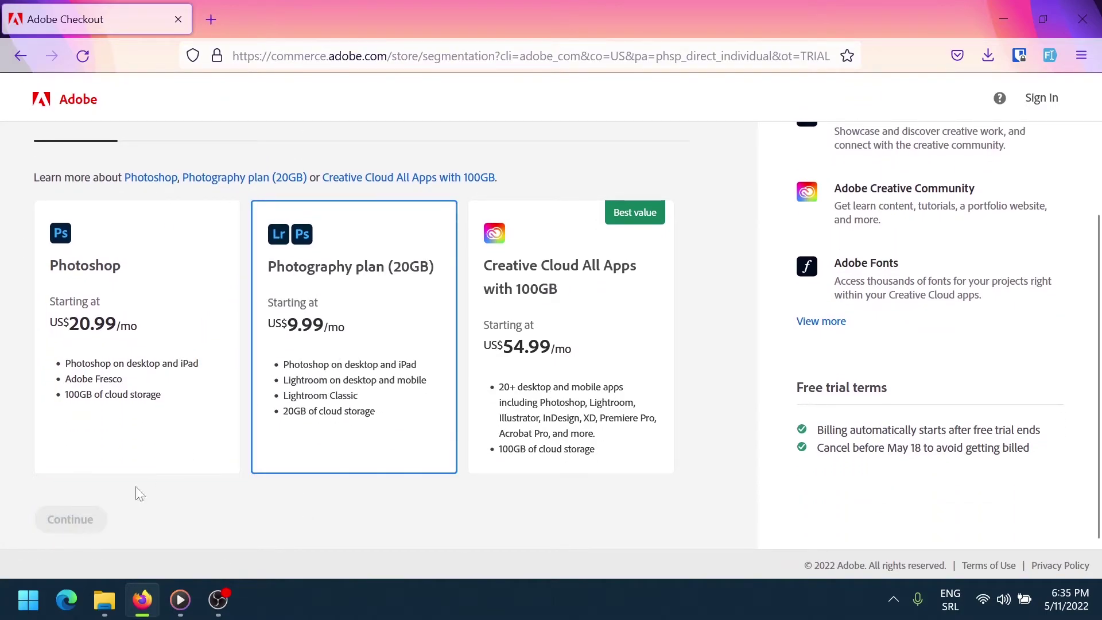
pyautogui.click(73, 508)
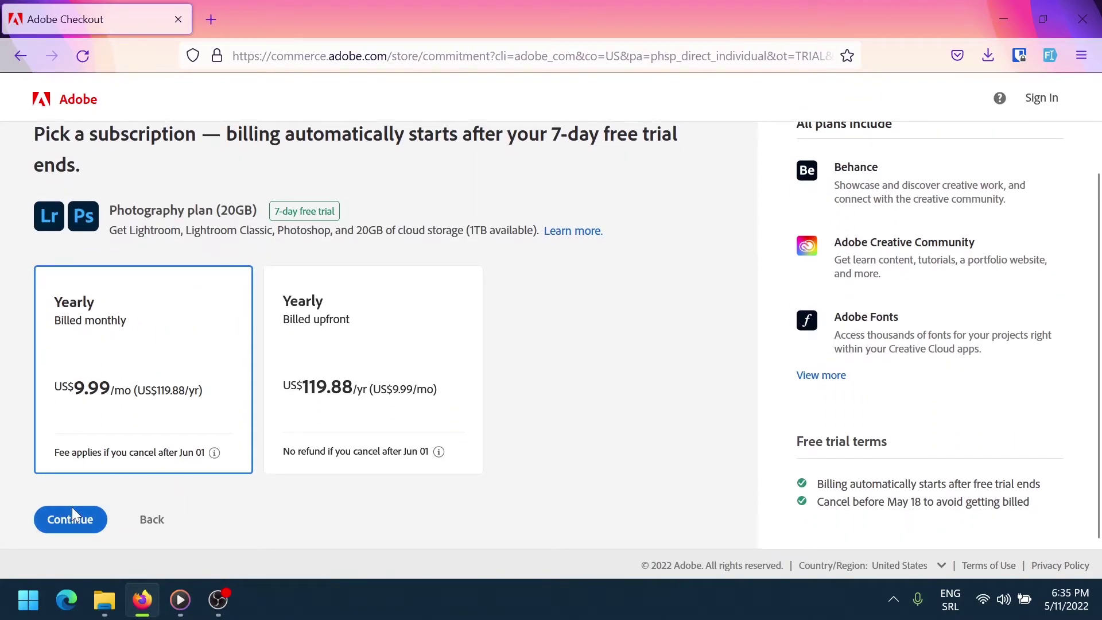
pyautogui.scroll(-2, 168, 489)
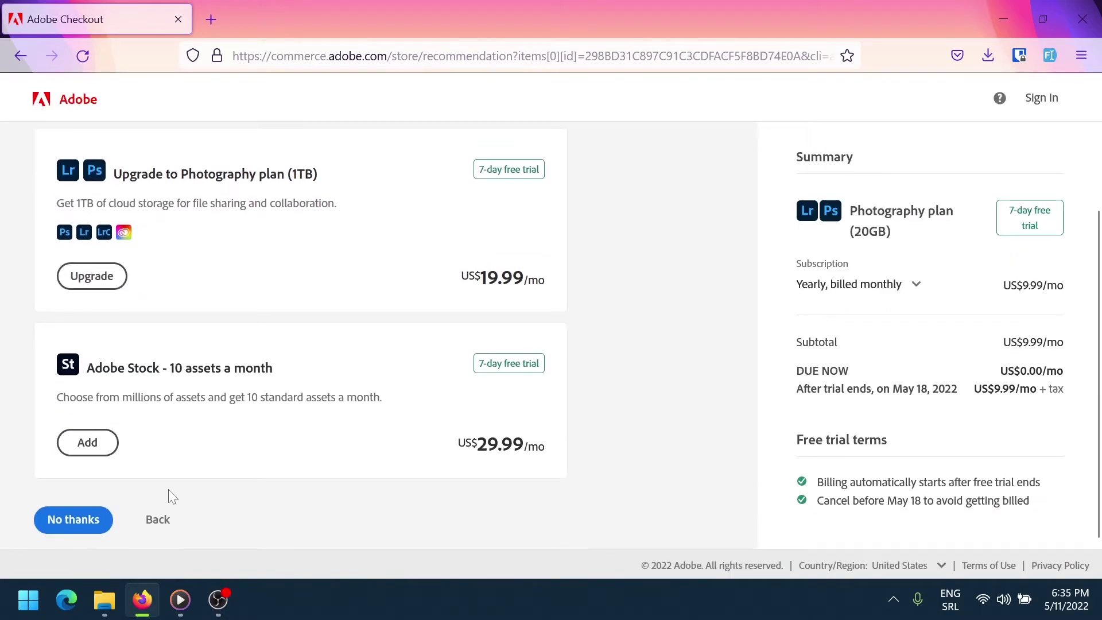
pyautogui.click(71, 524)
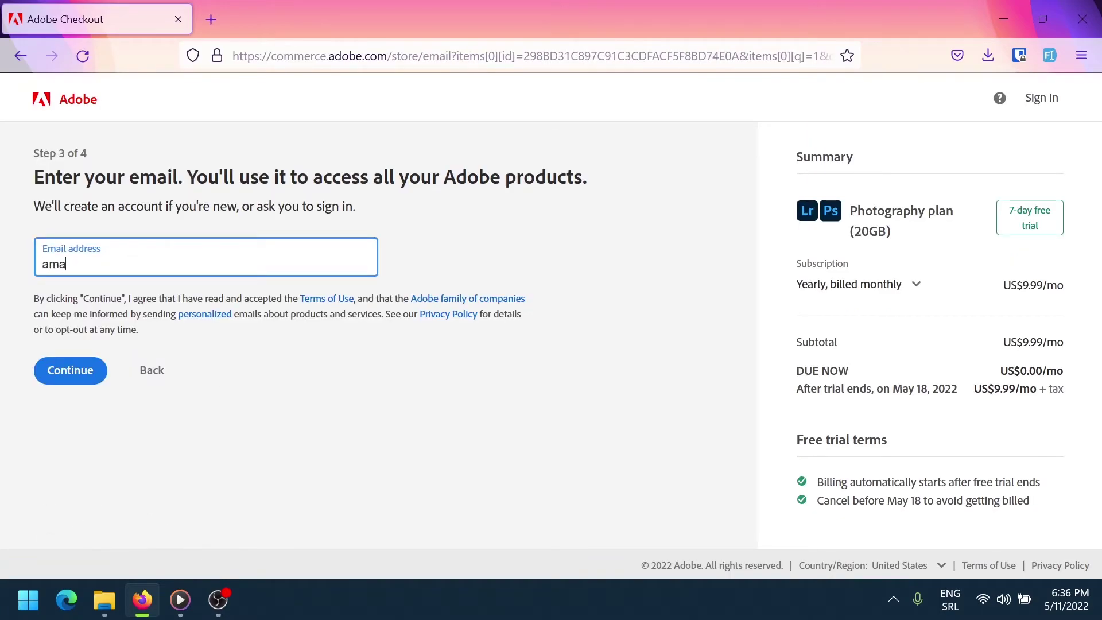
# Enter the account e-mail address, correcting the gmail.com domain, and continue through the payment step
pyautogui.click(60, 380)
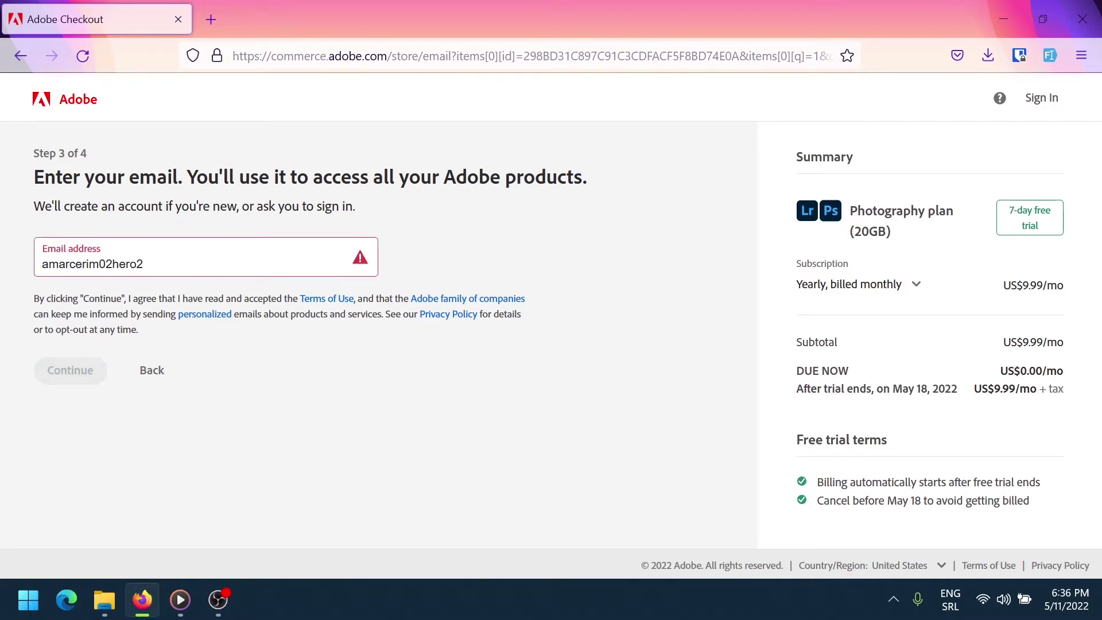
pyautogui.write('@gm')
pyautogui.press('BackSpace')
pyautogui.press('BackSpace')
pyautogui.press('BackSpace')
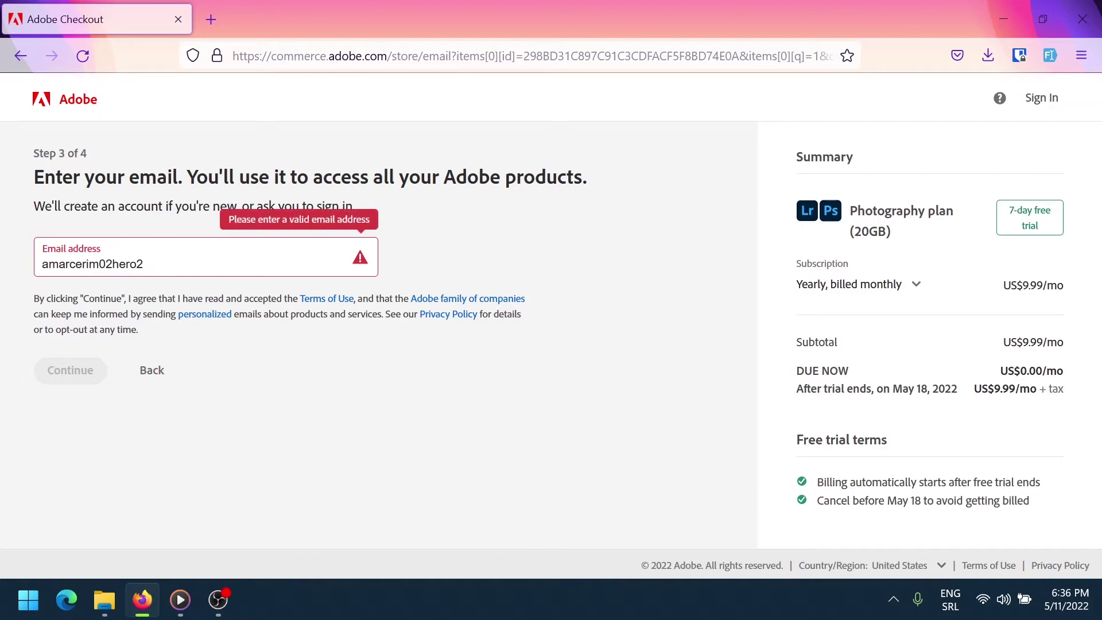
pyautogui.write('@gmail.com')
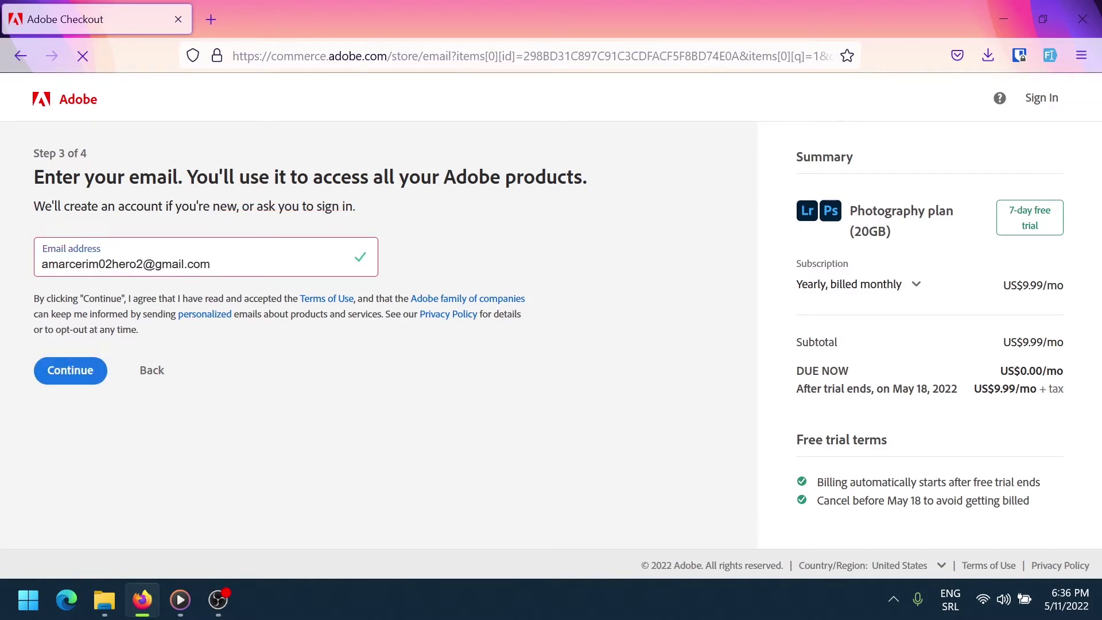
pyautogui.click(71, 372)
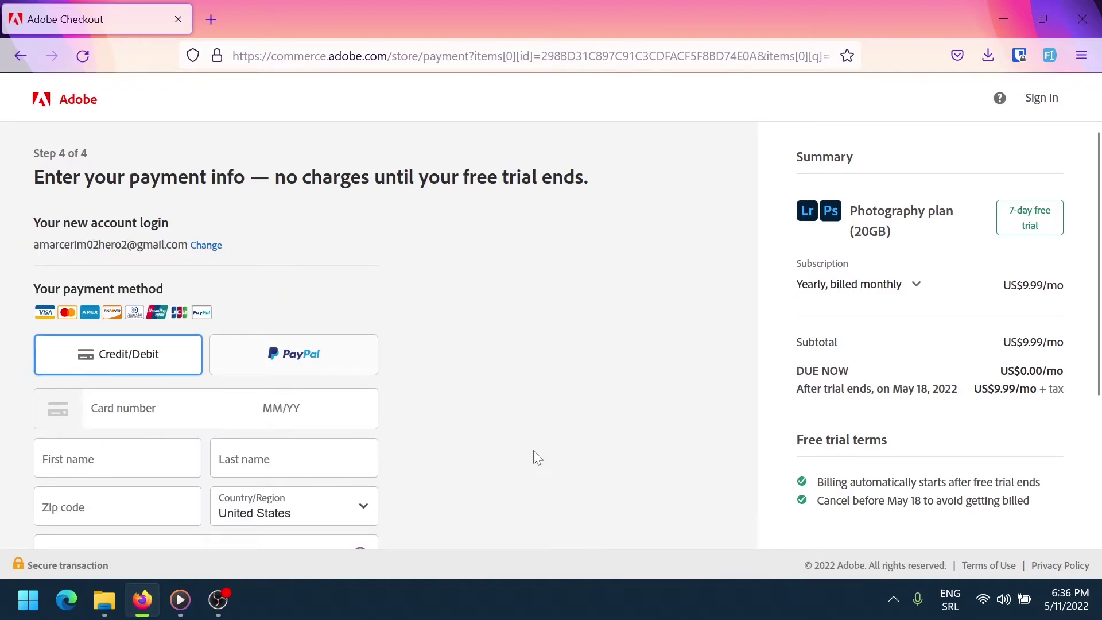
pyautogui.scroll(-2, 533, 450)
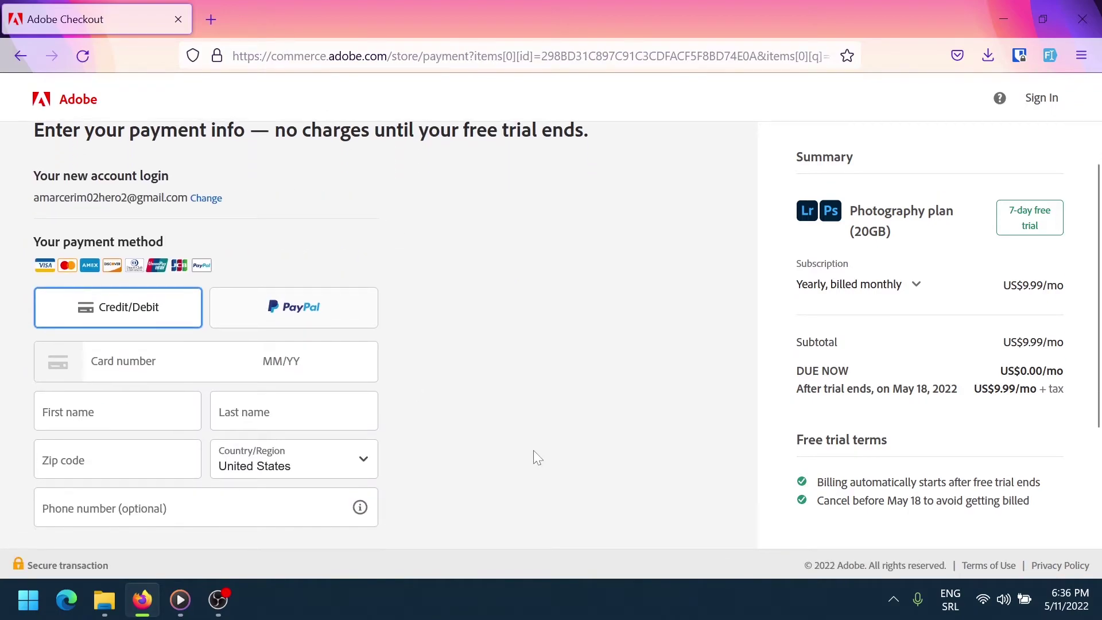
pyautogui.scroll(-2, 533, 451)
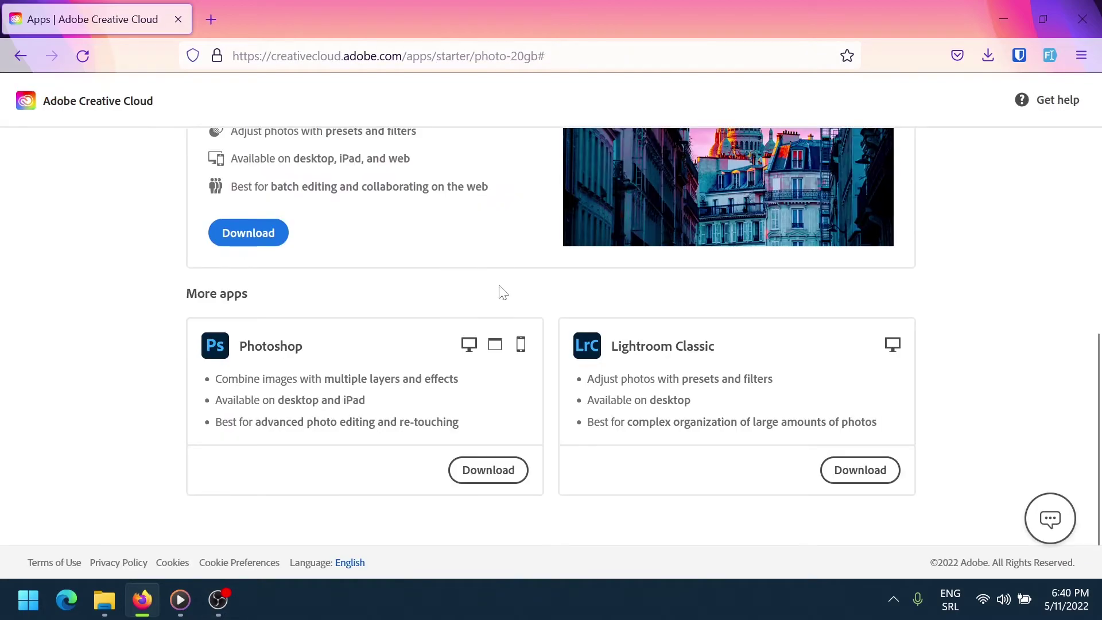
# Download Photoshop_Set-Up.exe from the Photoshop card and open Firefox's downloads Library
pyautogui.scroll(5, 919, 305)
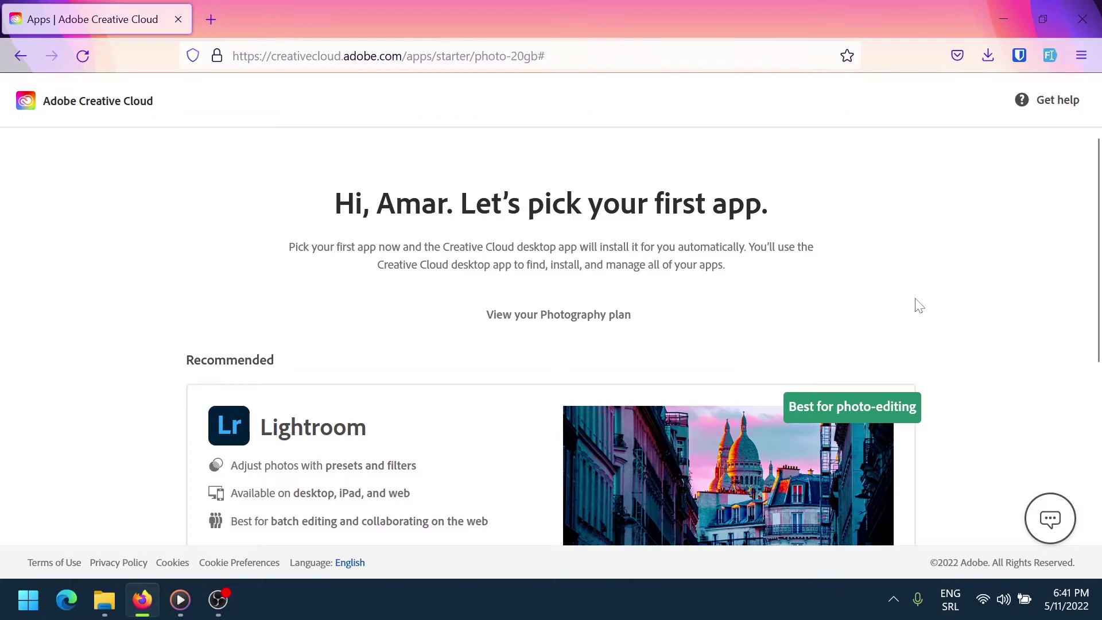
pyautogui.scroll(-5, 919, 305)
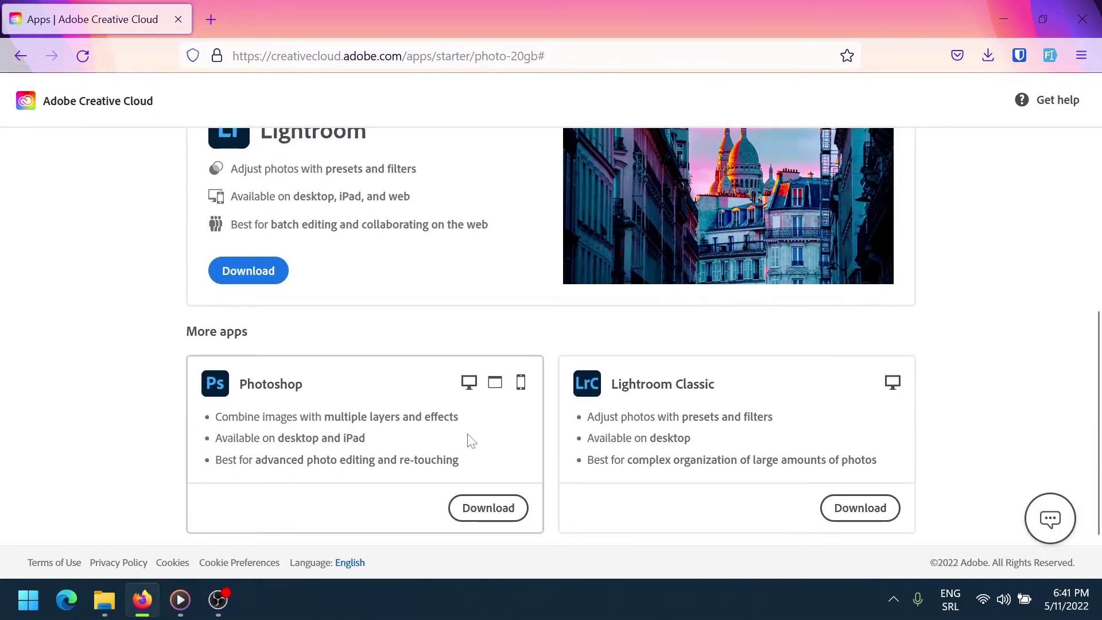
pyautogui.scroll(-1, 467, 439)
pyautogui.click(475, 480)
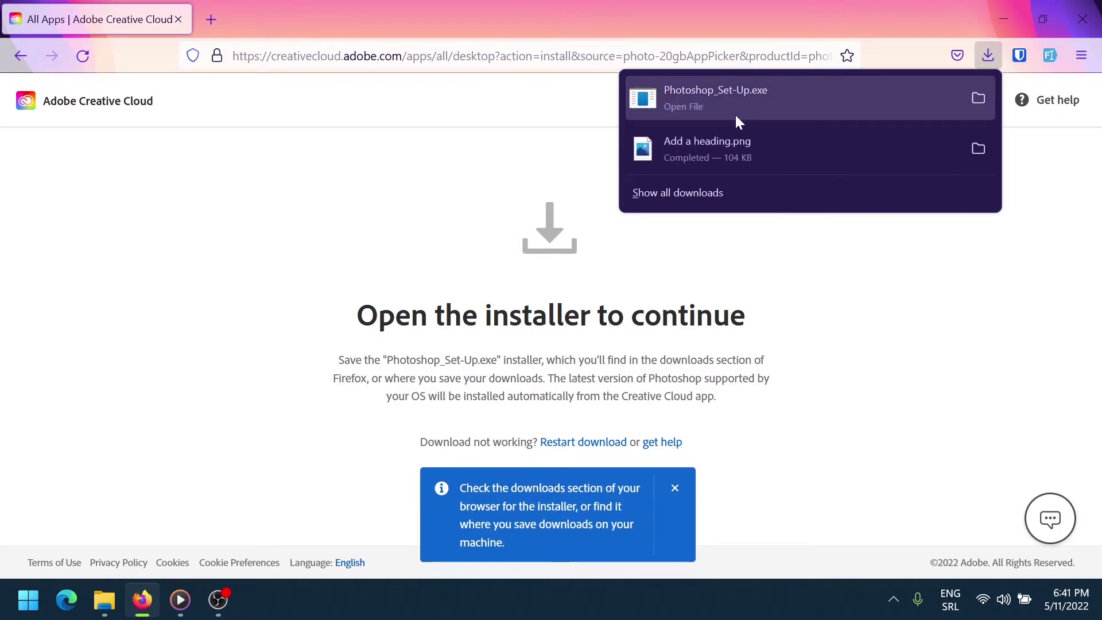
pyautogui.click(1081, 55)
pyautogui.click(973, 273)
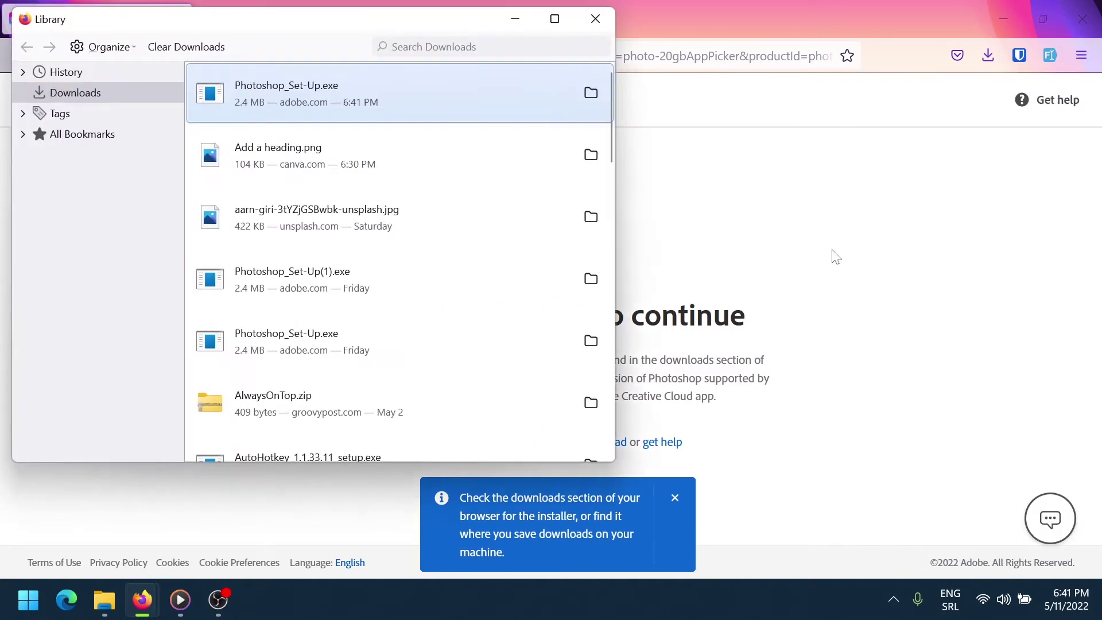
# Run Photoshop_Set-Up.exe from the Library and continue to begin installing Creative Cloud and Photoshop
pyautogui.doubleClick(338, 94)
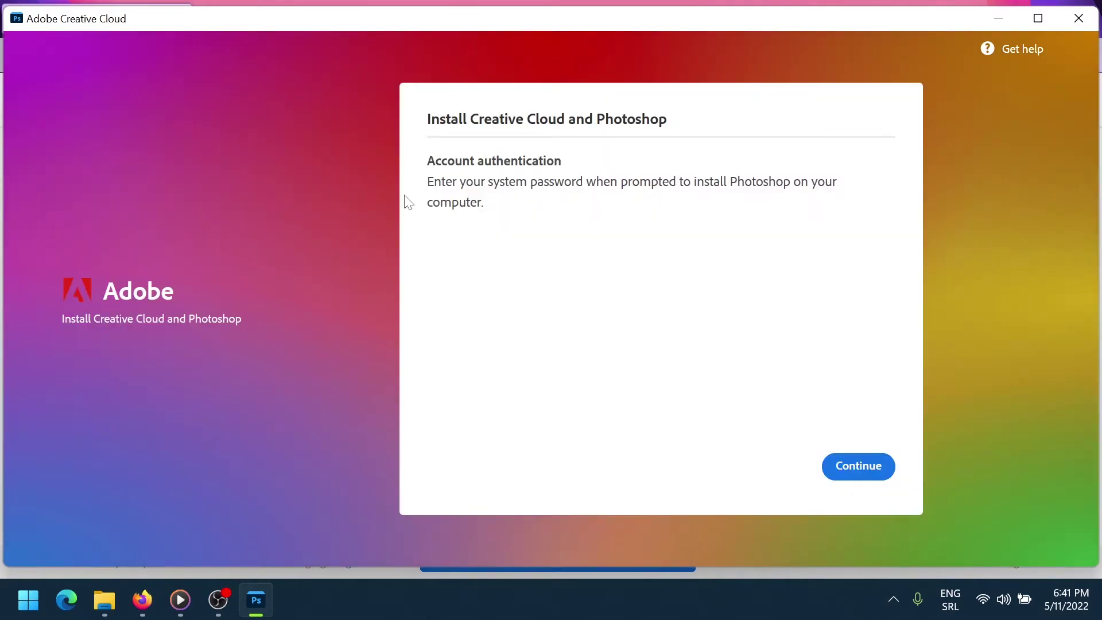
pyautogui.click(858, 466)
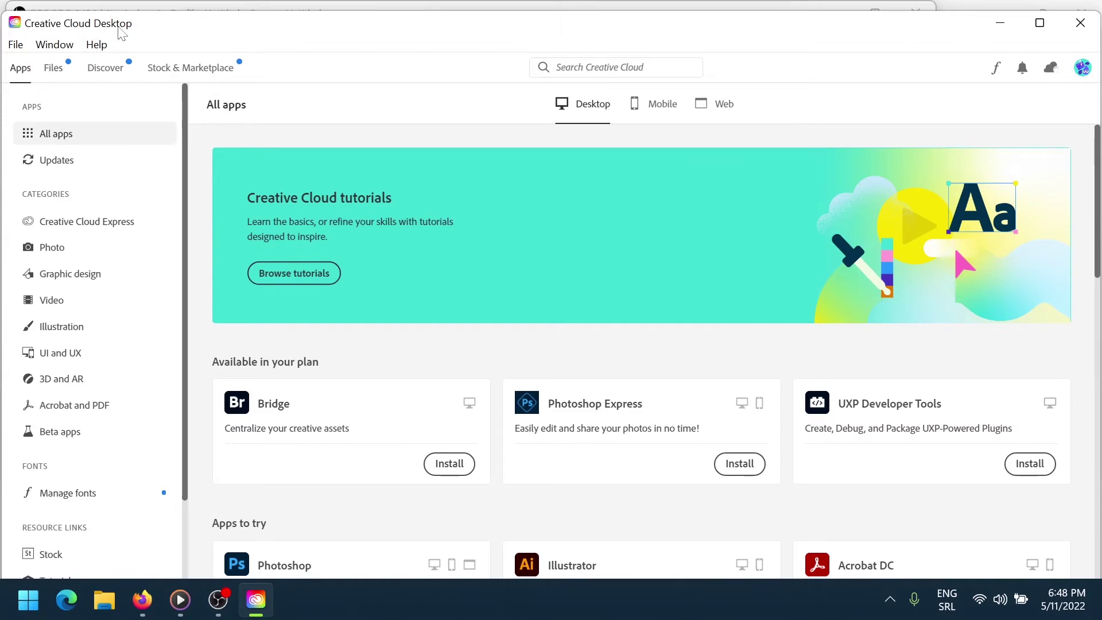
# Once installation finishes, launch Photoshop from the Installed list in Creative Cloud Desktop
pyautogui.scroll(-2, 338, 411)
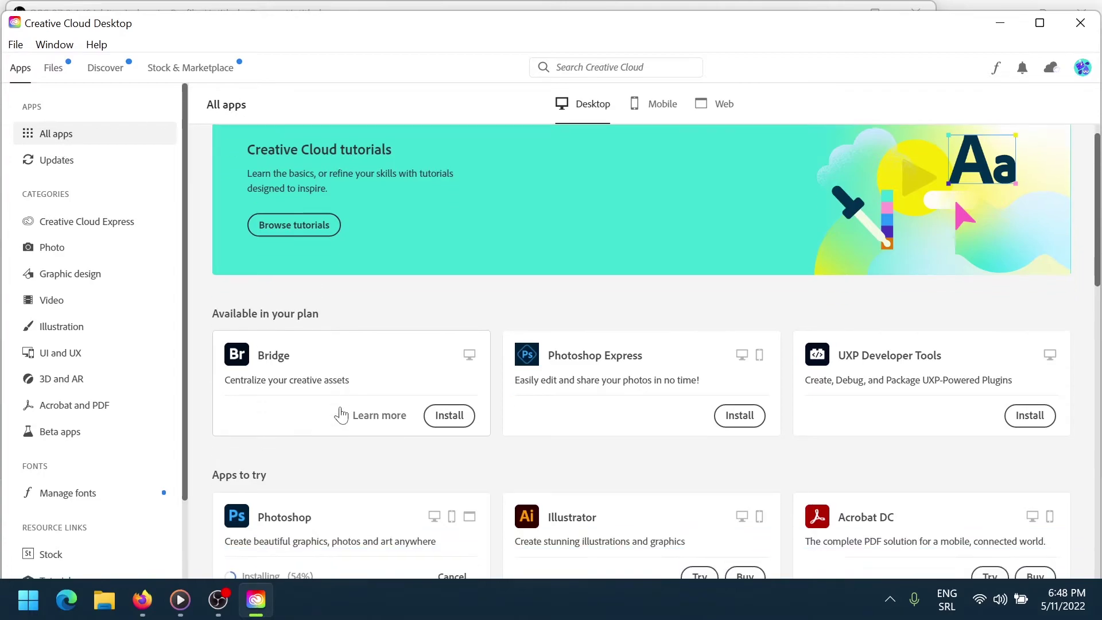
pyautogui.scroll(-5, 341, 415)
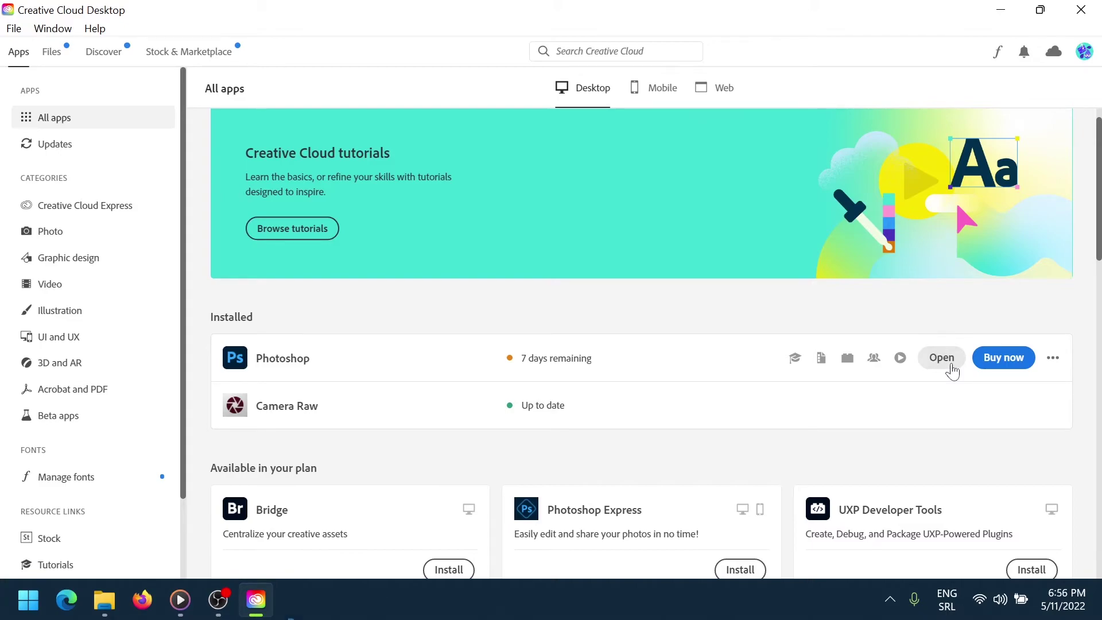
pyautogui.click(942, 358)
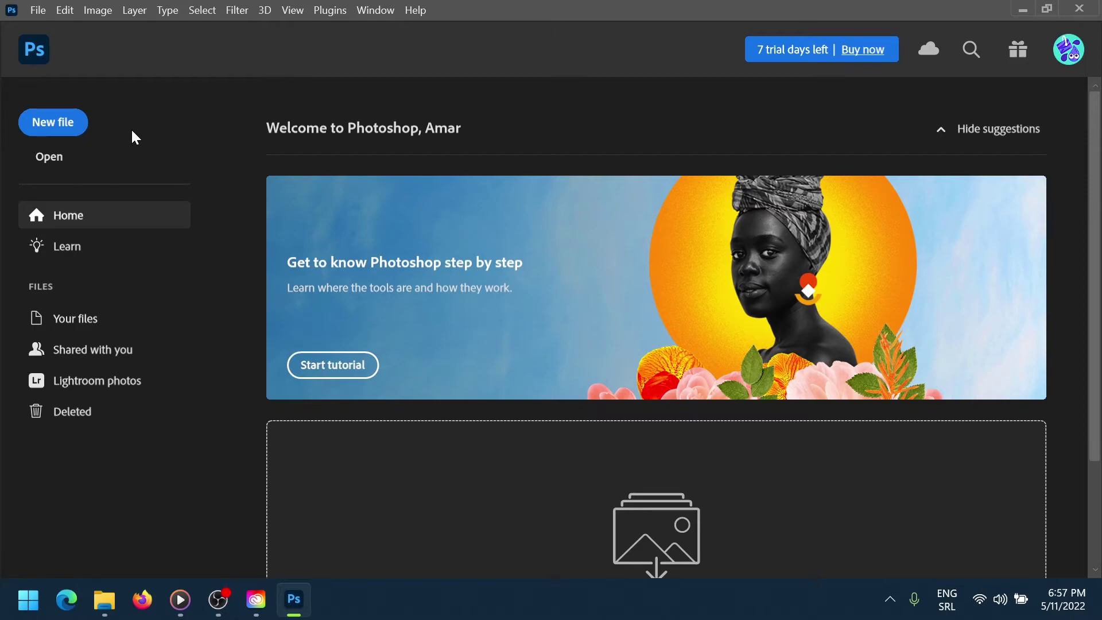
# Create a new document at Default Photoshop Size (2100 × 1500 px, 300 ppi) after browsing the Photo and Art & Illustration presets
pyautogui.click(54, 136)
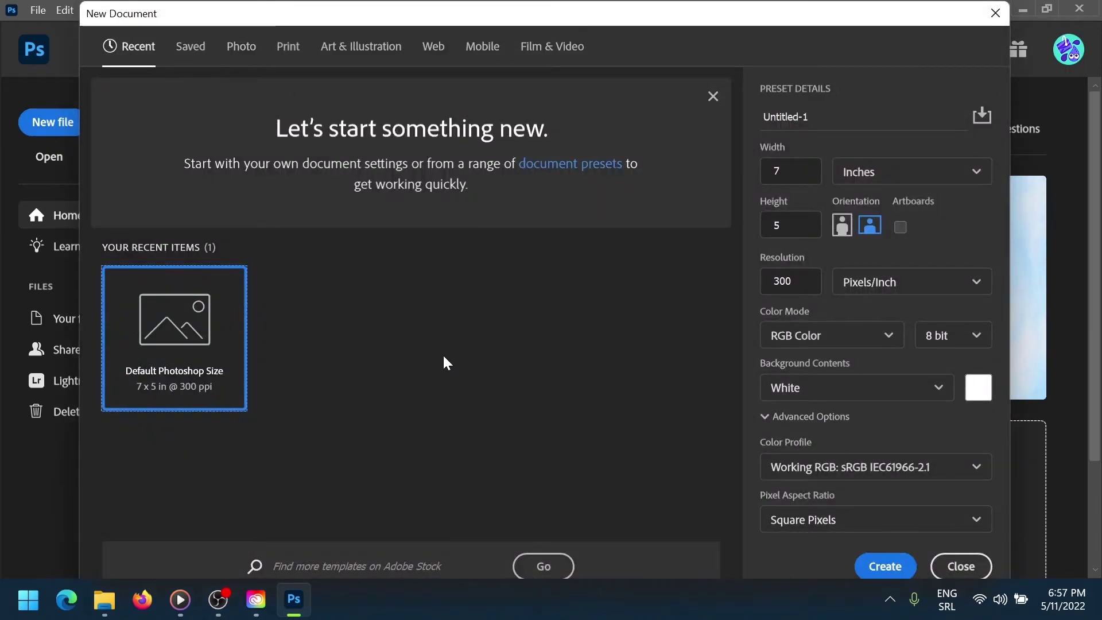
pyautogui.click(246, 50)
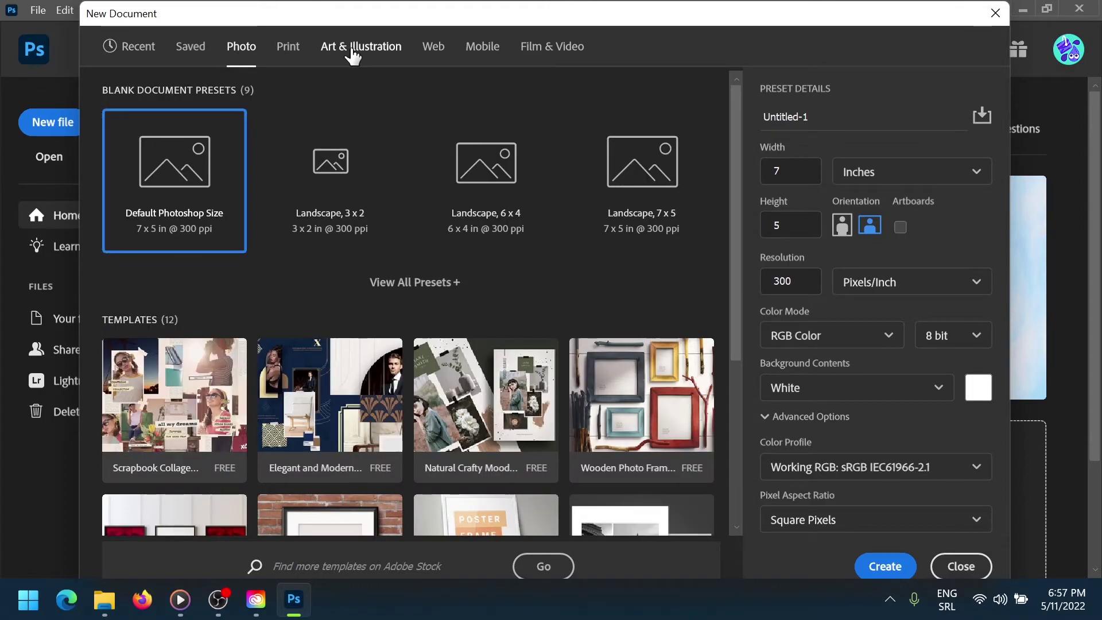
pyautogui.click(352, 53)
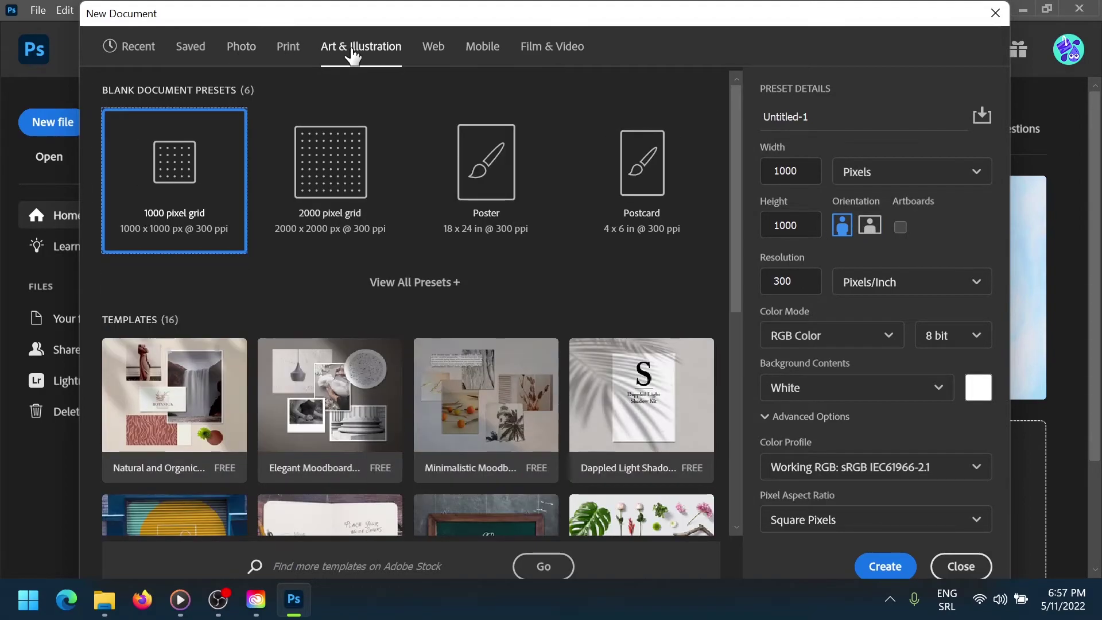
pyautogui.click(243, 46)
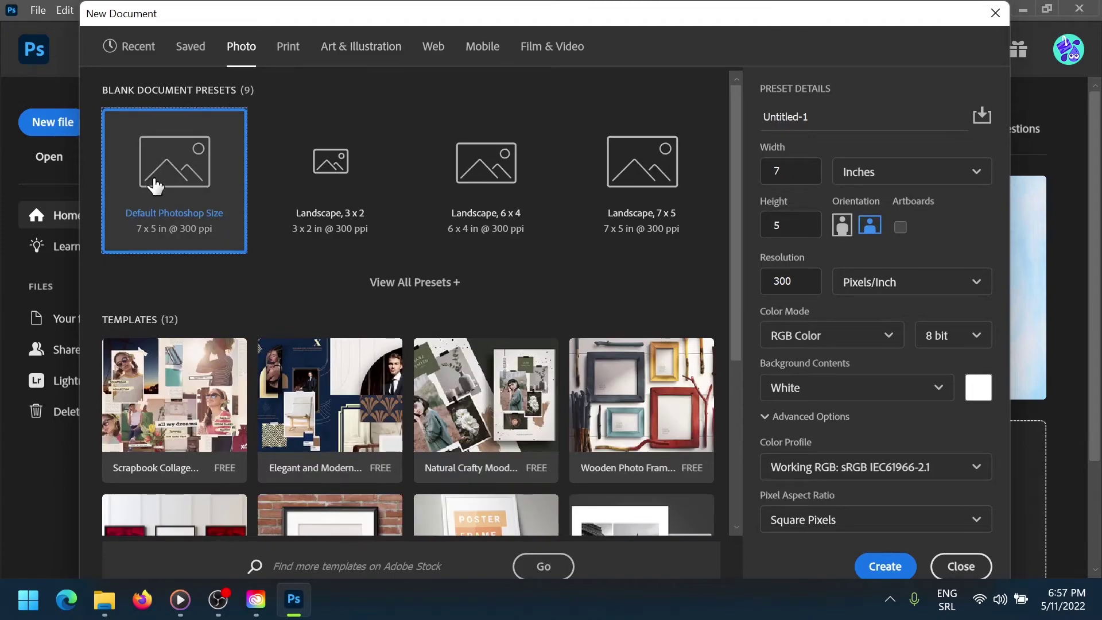
pyautogui.click(884, 566)
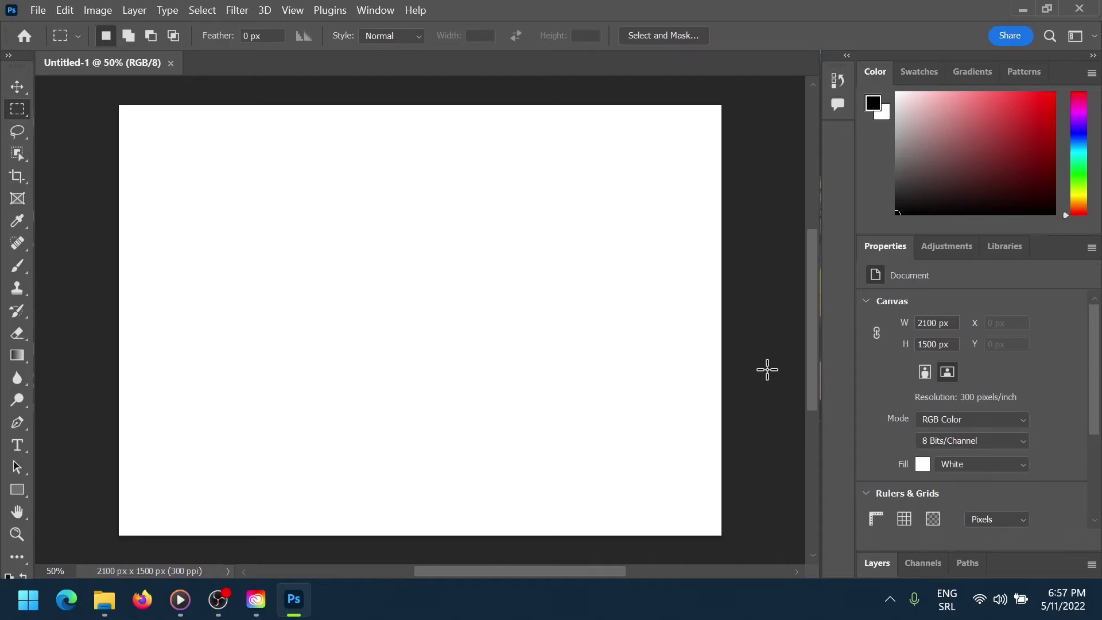
# Go to unsplash.com and search for 'flower' photos
pyautogui.write('unsplas')
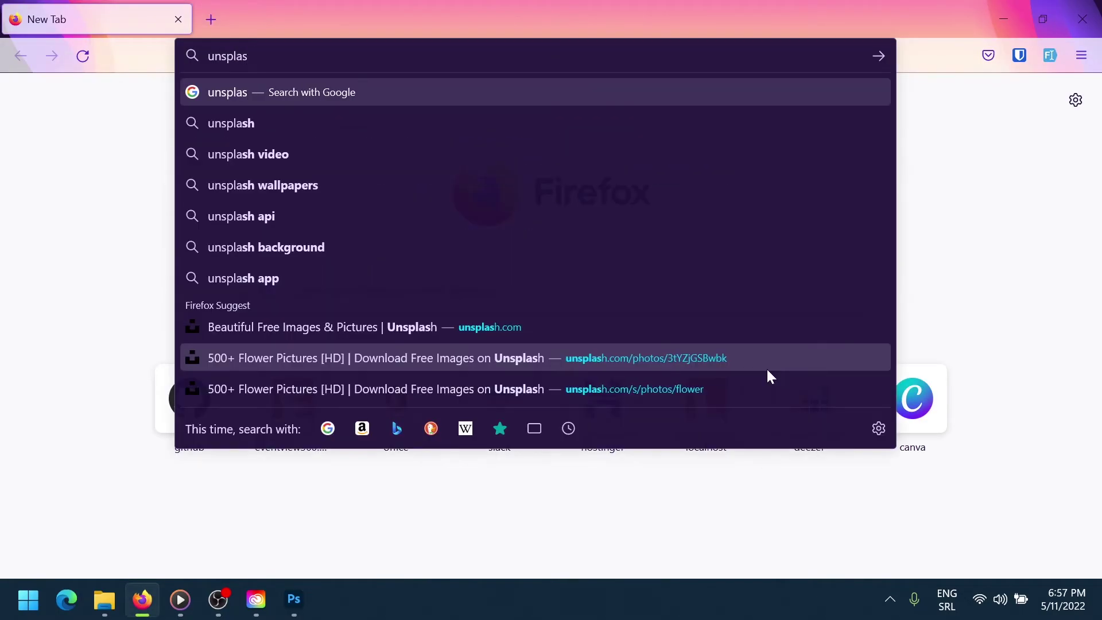
pyautogui.write('h.com')
pyautogui.press('Return')
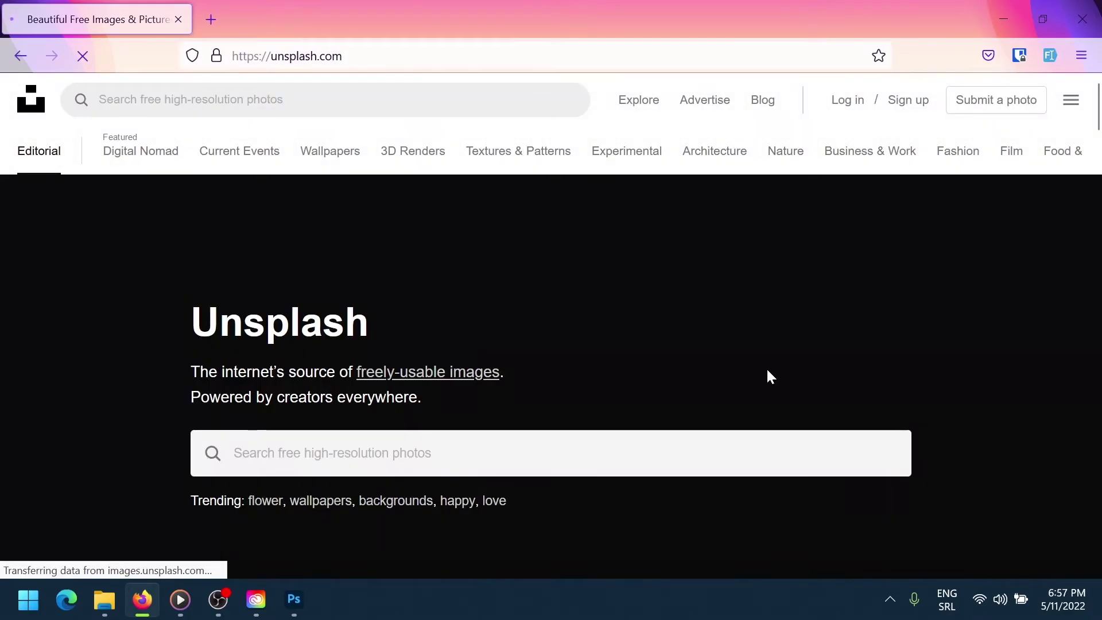
pyautogui.click(367, 453)
pyautogui.write('flower')
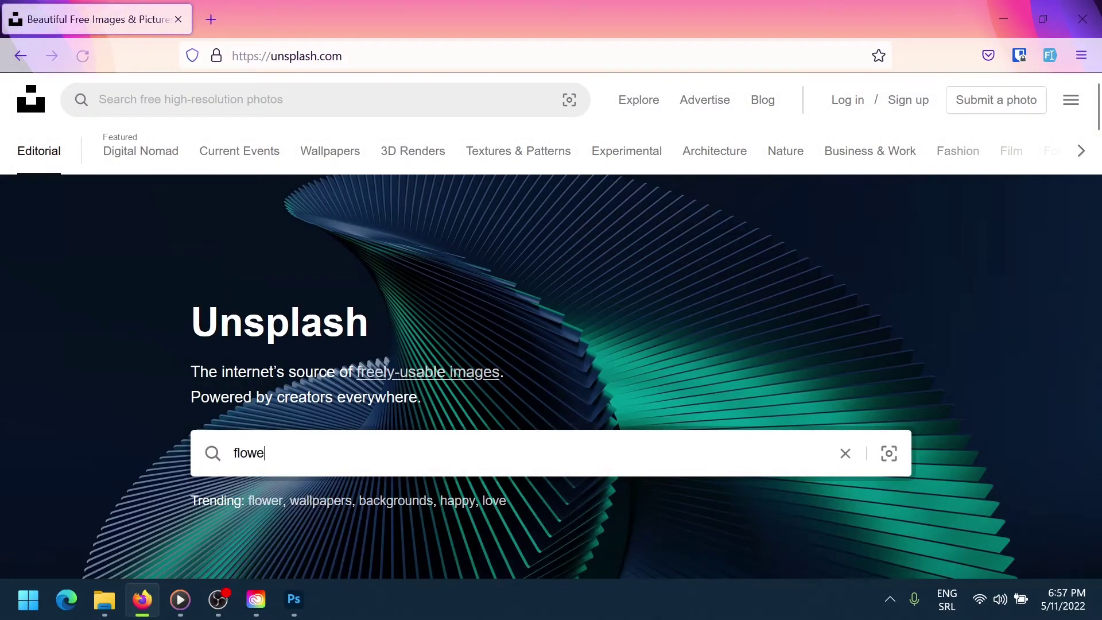
pyautogui.press('Return')
# Download the white daisy photo for free and return to Photoshop
pyautogui.scroll(-5, 566, 305)
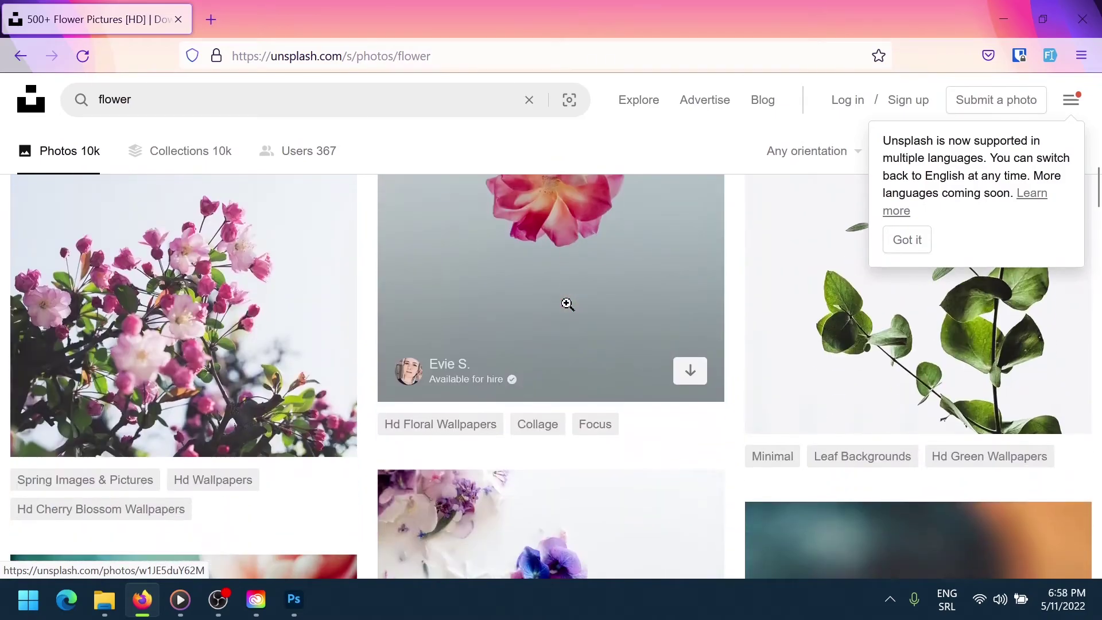
pyautogui.scroll(-5, 566, 304)
pyautogui.click(839, 336)
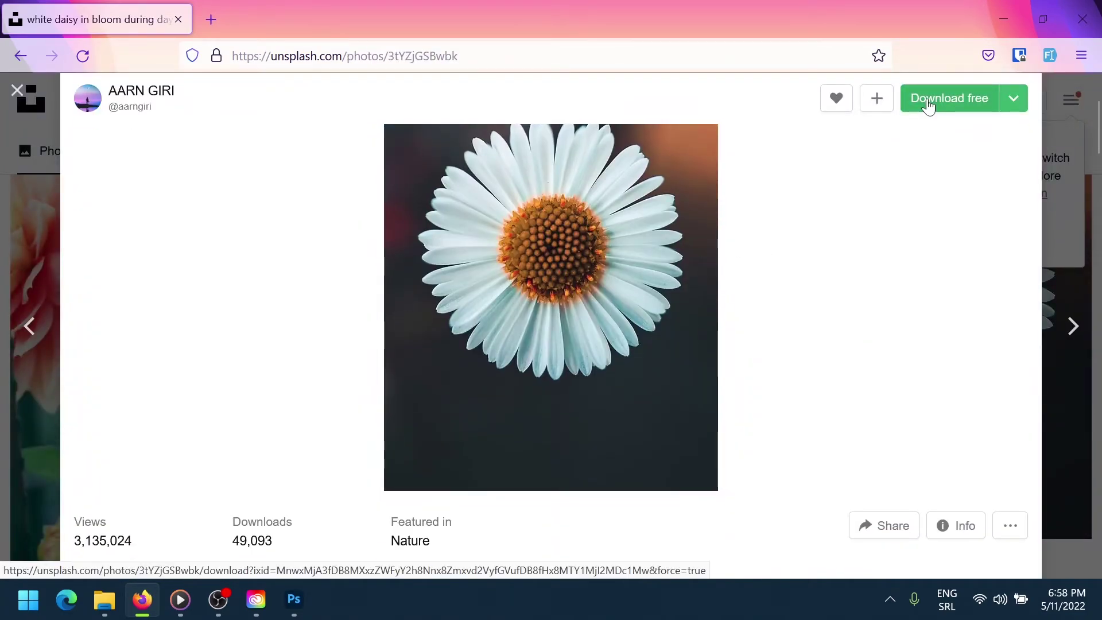
pyautogui.click(928, 102)
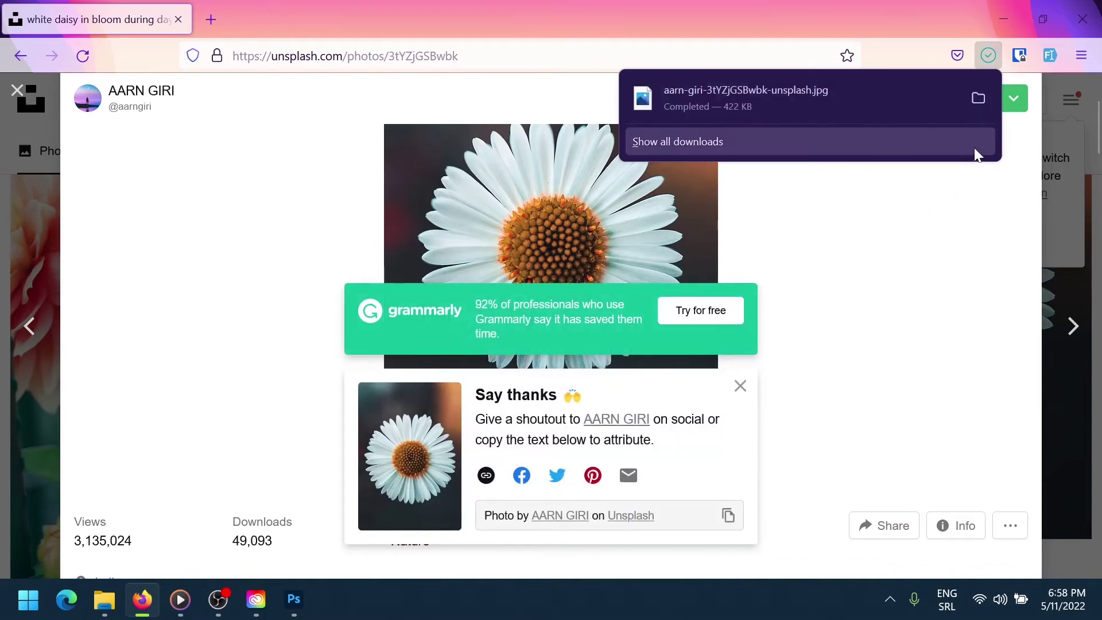
pyautogui.hotkey('alt', 'Tab')
# Open the downloaded daisy jpg from the Downloads folder via File > Open
pyautogui.click(40, 14)
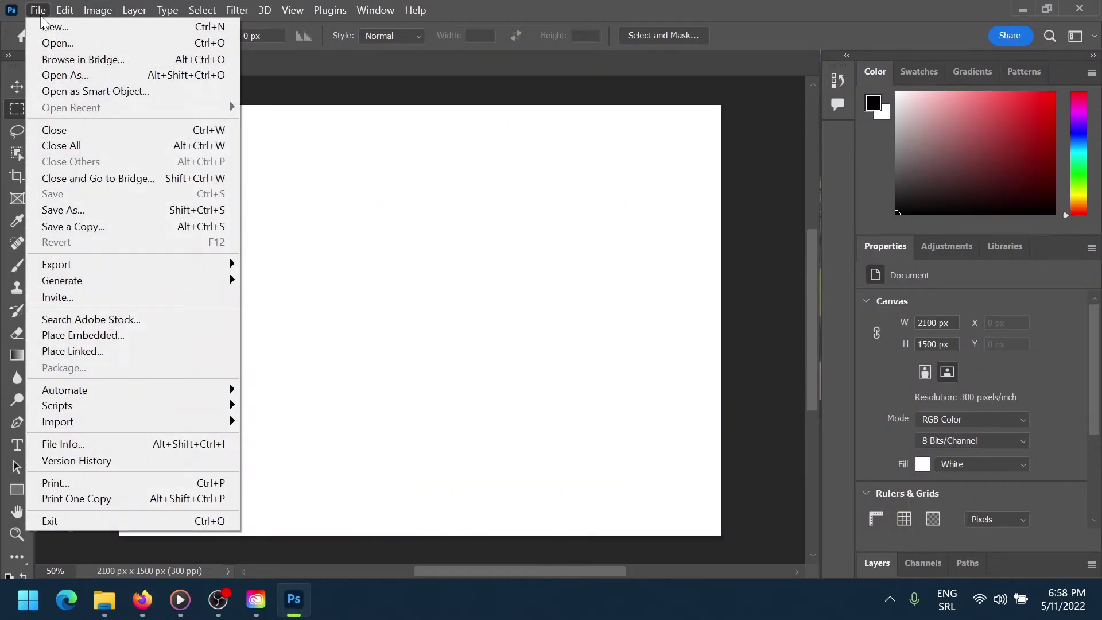
pyautogui.click(74, 42)
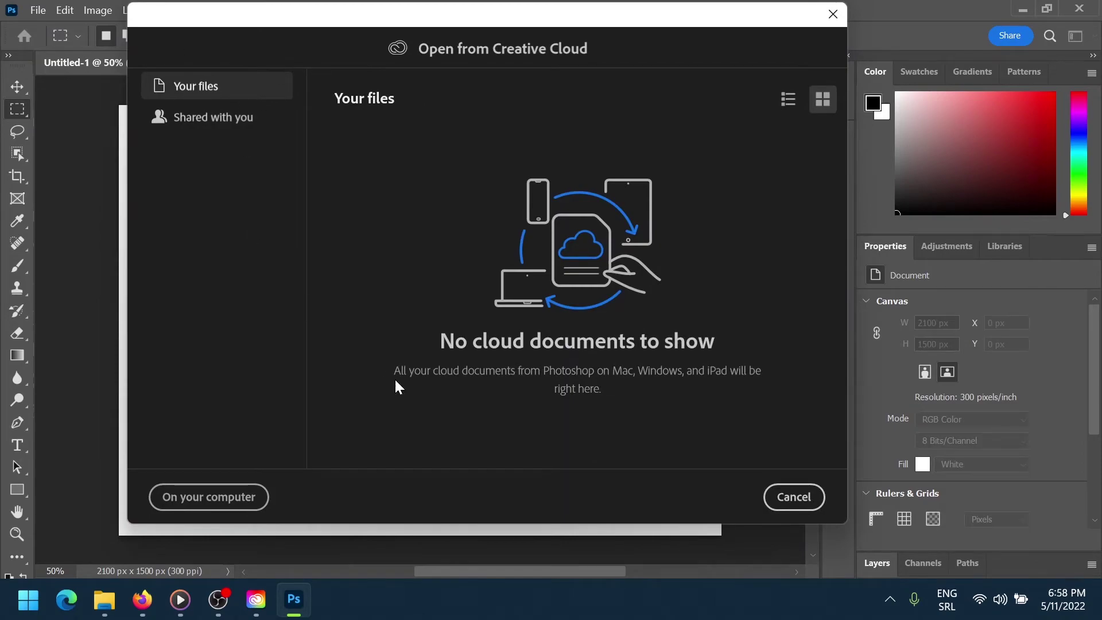
pyautogui.click(224, 497)
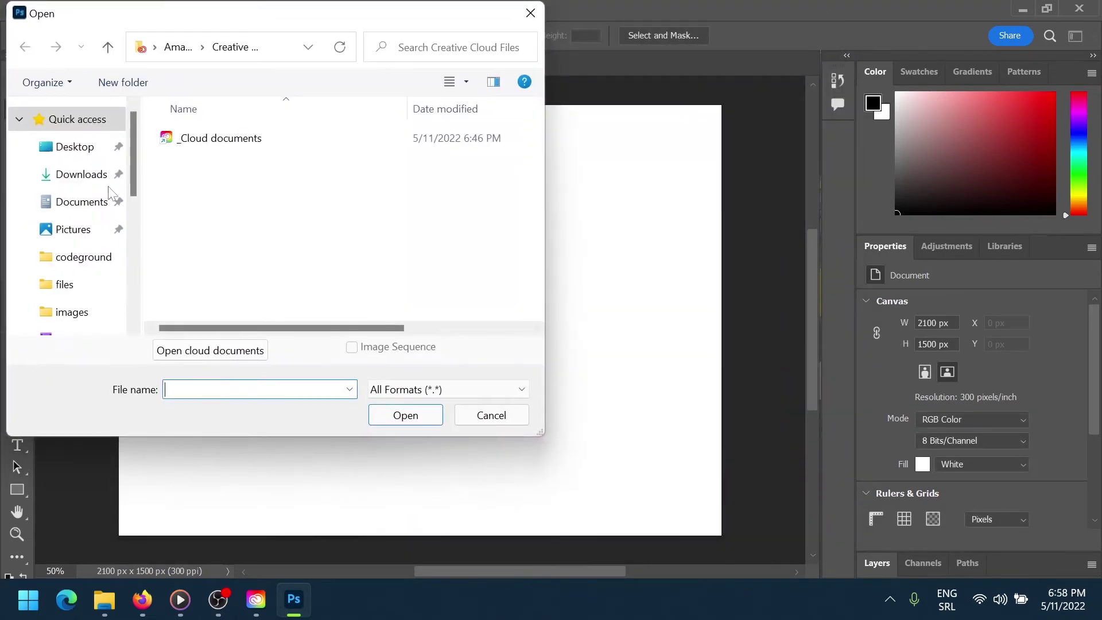
pyautogui.click(74, 174)
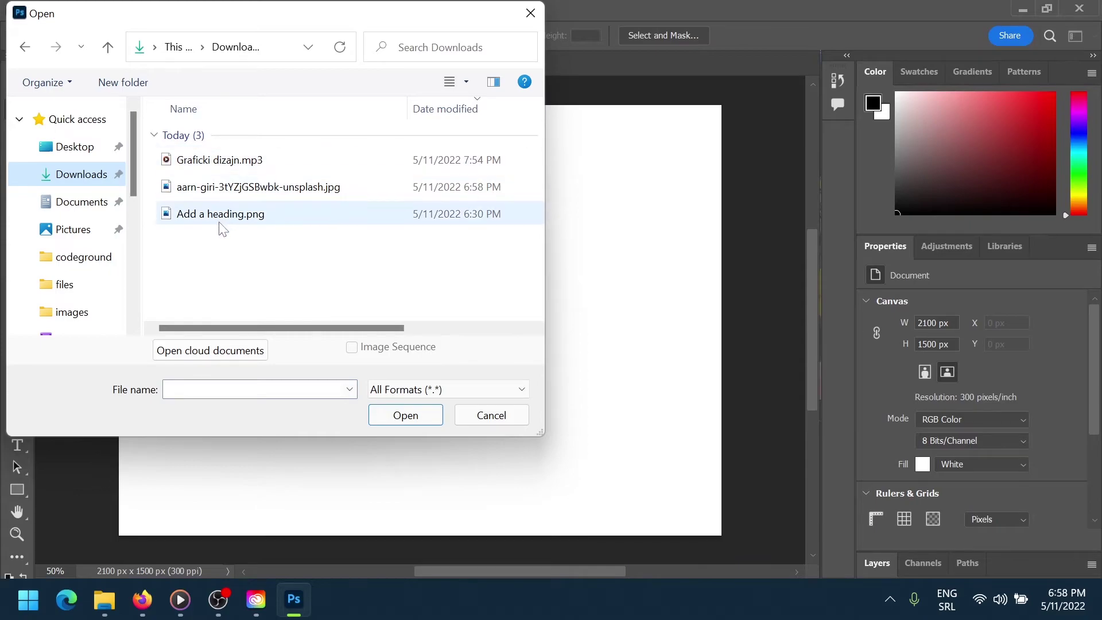
pyautogui.click(221, 194)
pyautogui.click(405, 415)
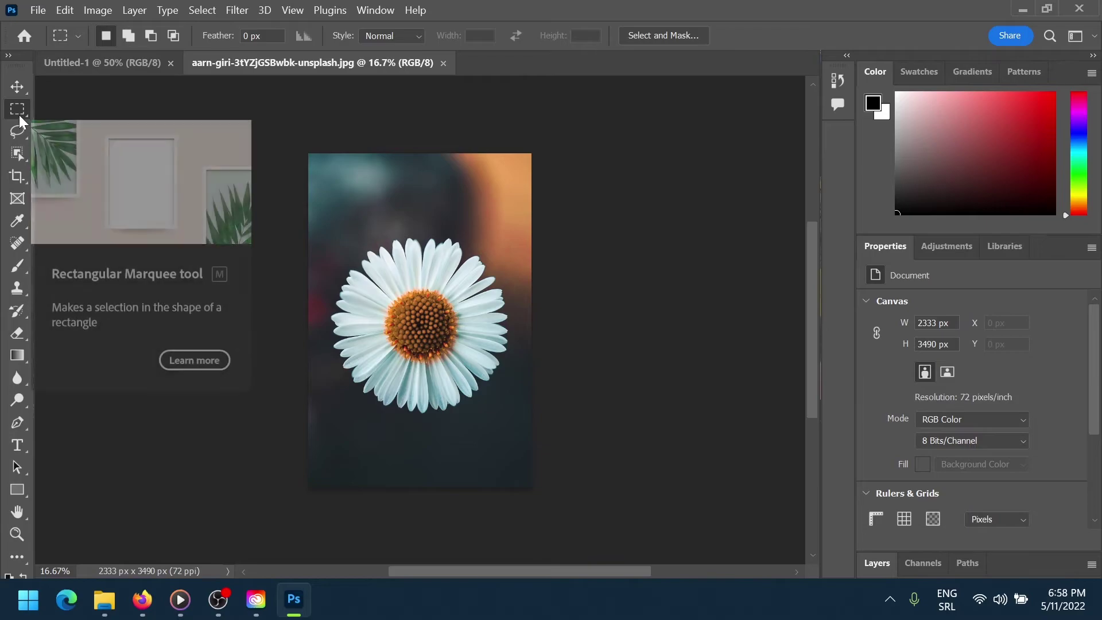
# Select the daisy with the Object Selection Tool and cut it onto Layer 1 with Layer Via Cut
pyautogui.click(18, 153)
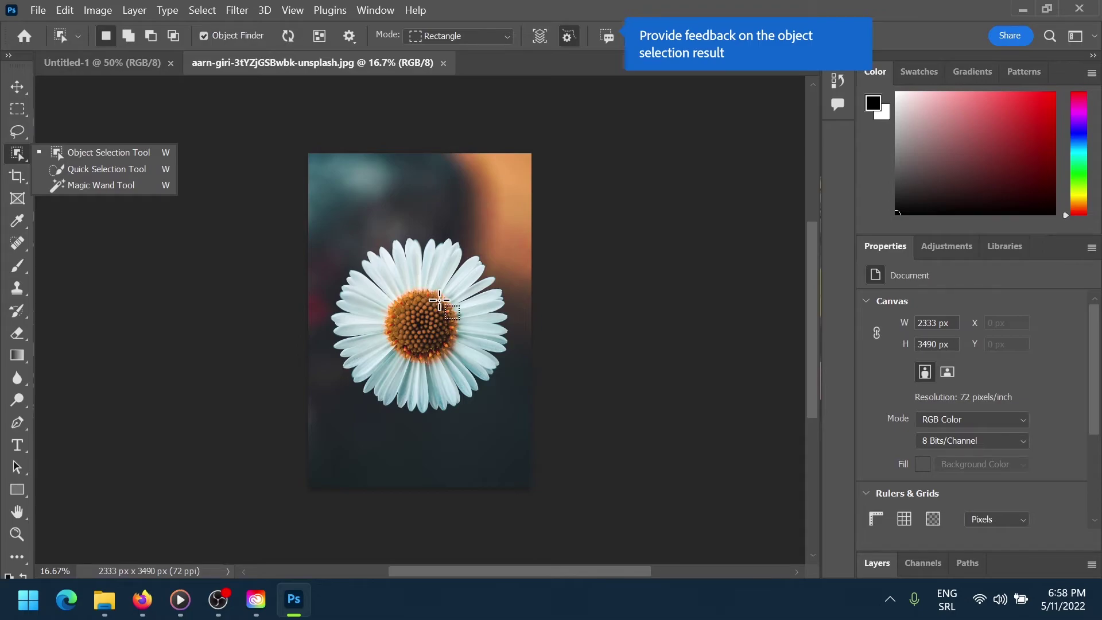
pyautogui.click(440, 299)
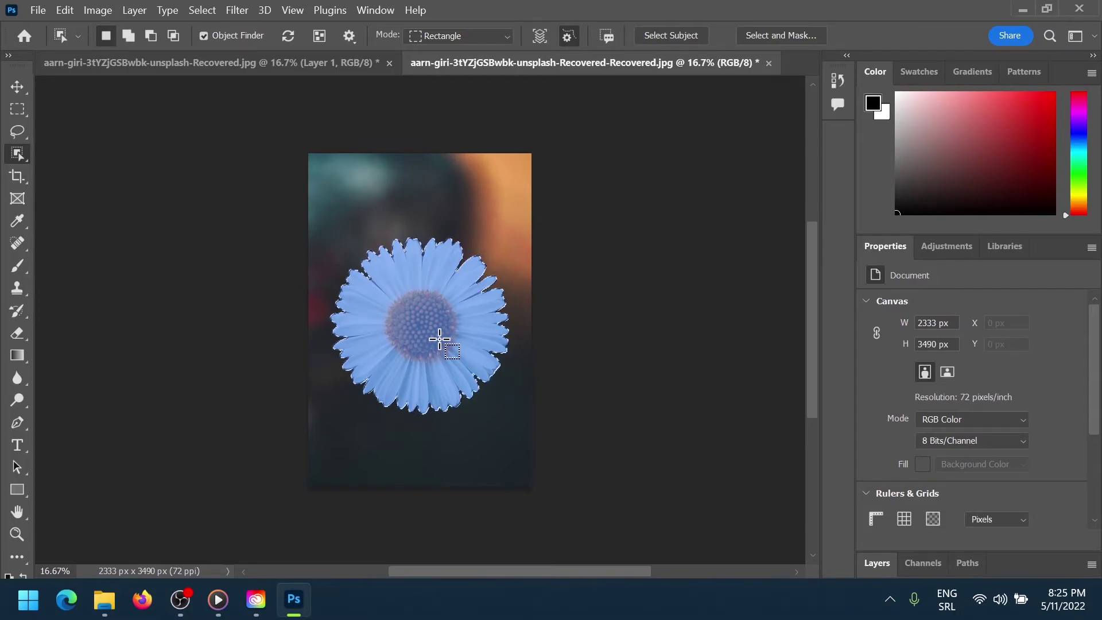
pyautogui.rightClick(442, 344)
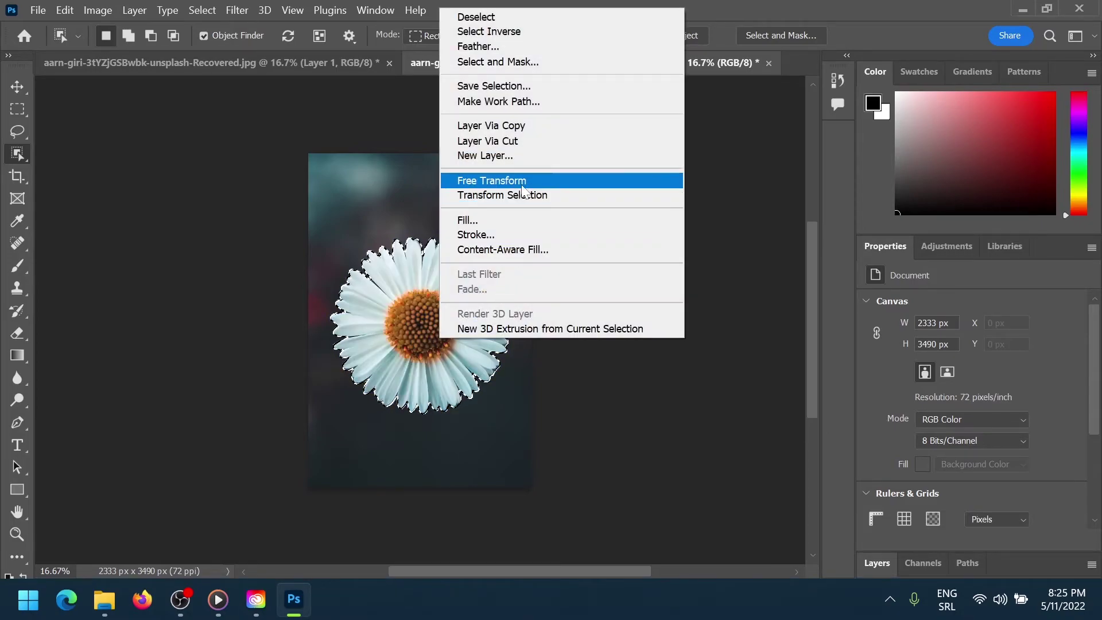
pyautogui.click(507, 144)
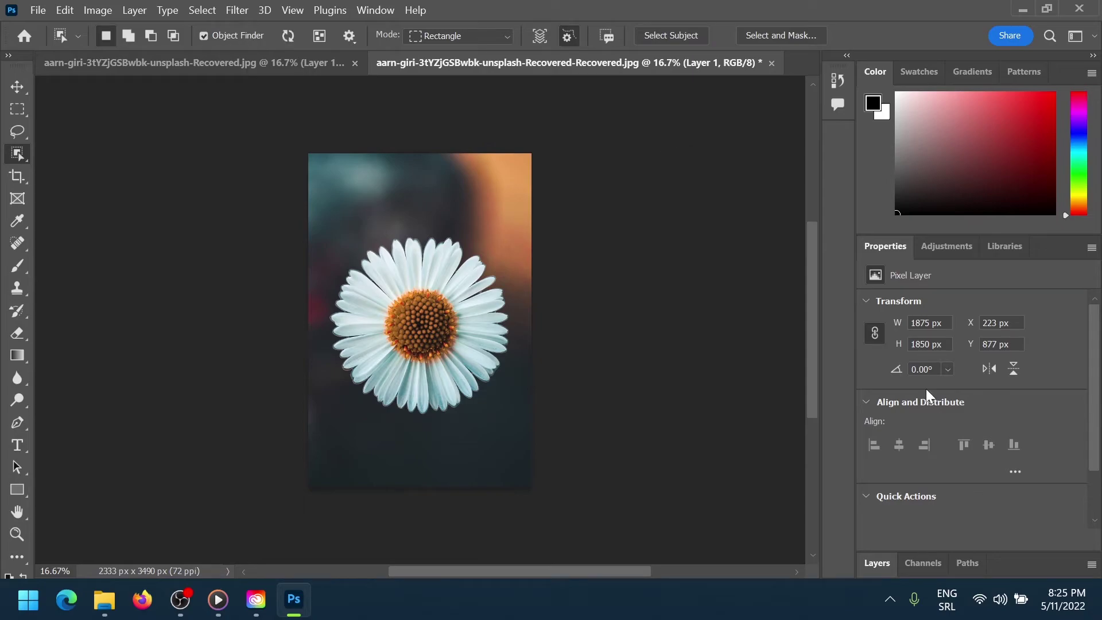
# Hide the Background layer in the Layers panel to reveal the daisy on transparency
pyautogui.click(876, 571)
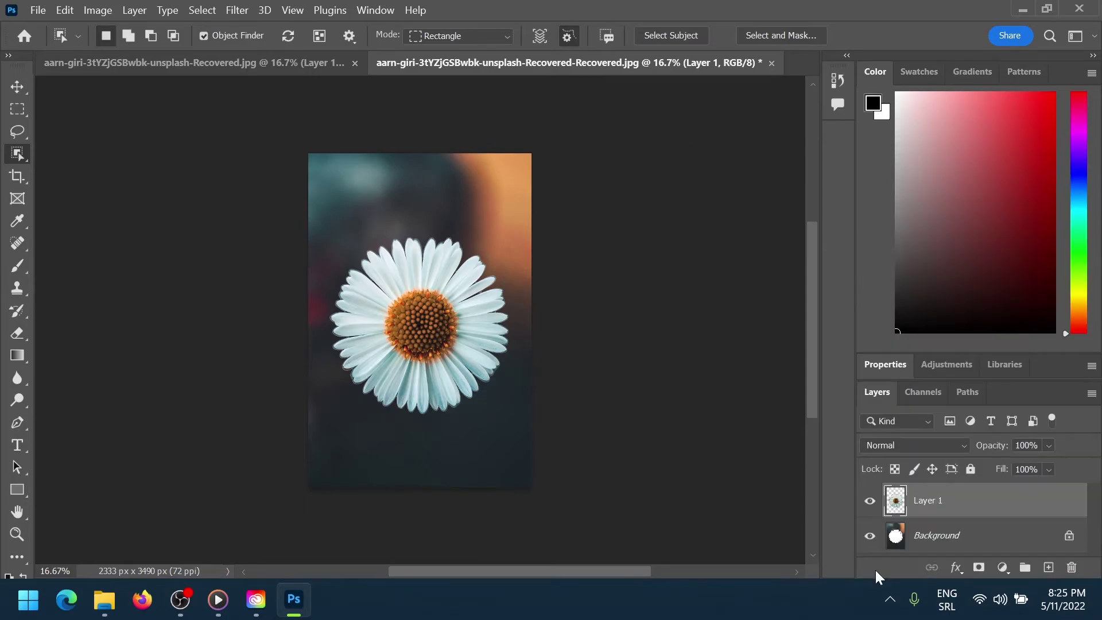
pyautogui.click(871, 542)
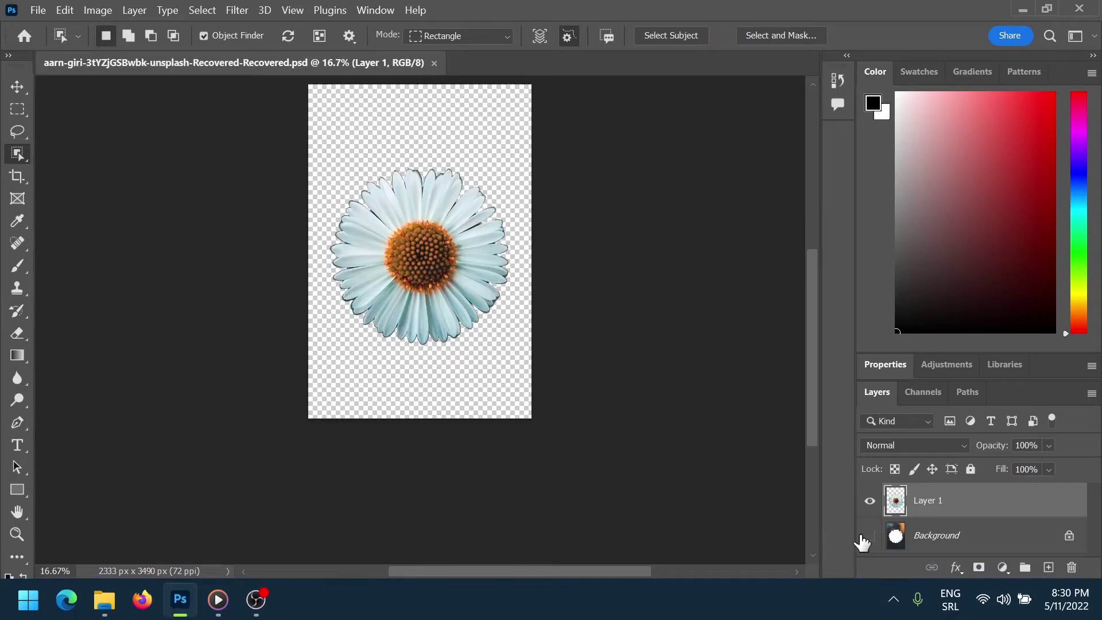
pyautogui.scroll(3, 798, 515)
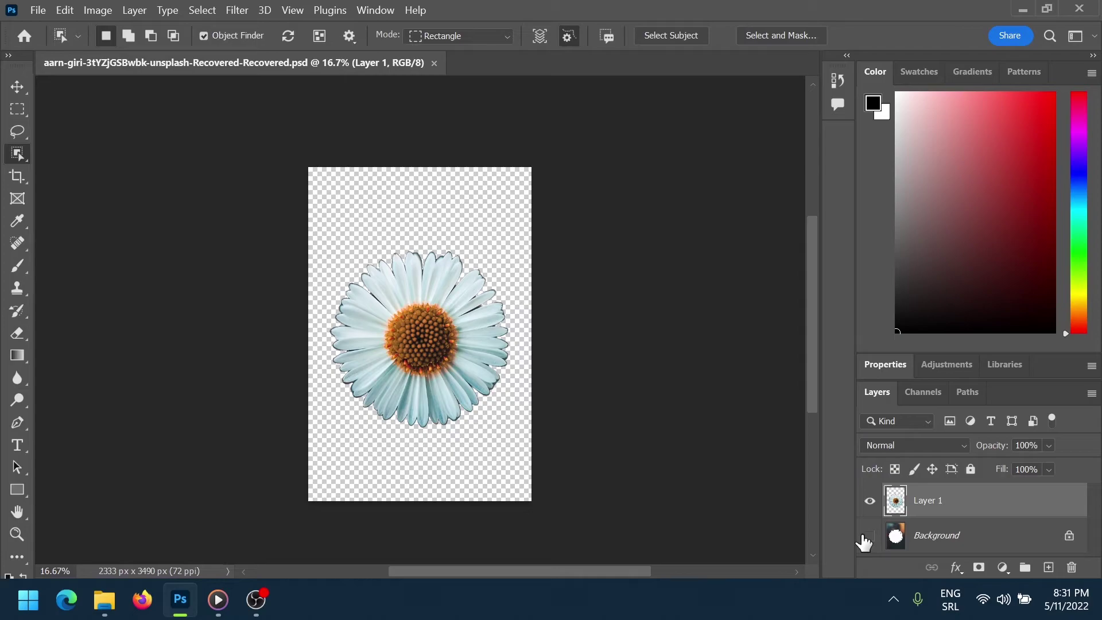
# Quick Export the daisy cut-out as a PNG named cvijet to the Desktop, then show the desktop
pyautogui.click(35, 9)
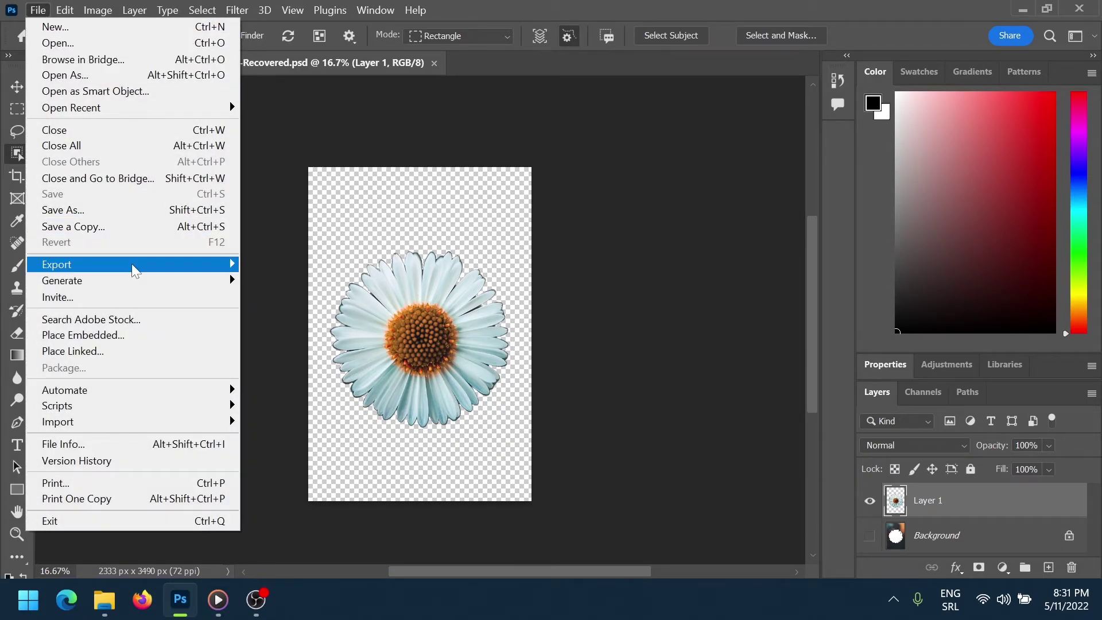
pyautogui.moveTo(152, 267)
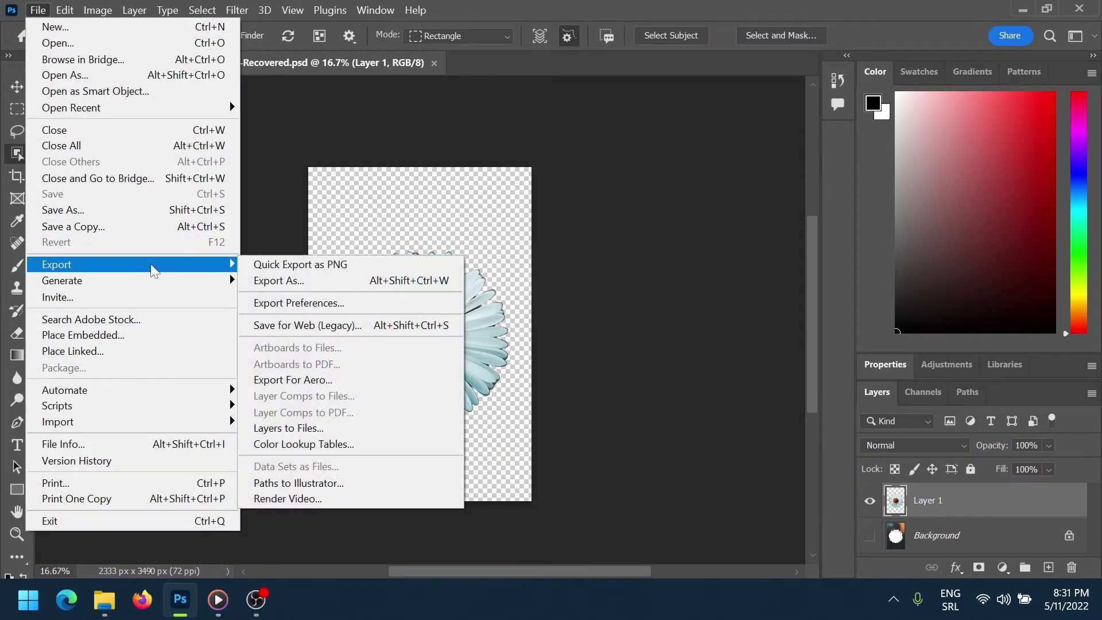
pyautogui.click(283, 267)
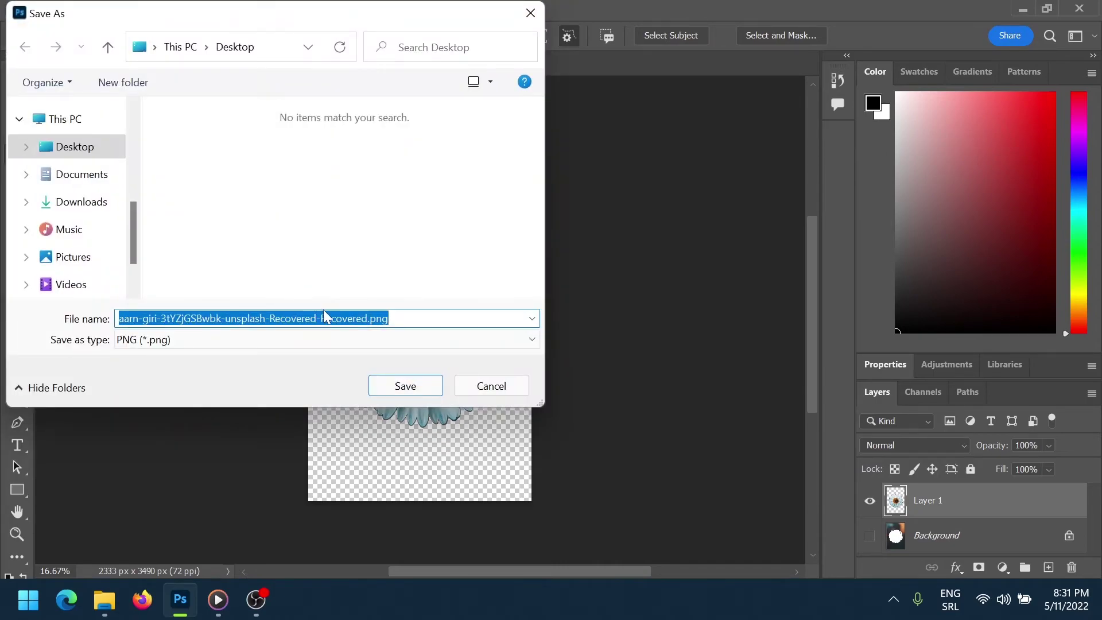
pyautogui.click(343, 318)
pyautogui.moveTo(368, 318); pyautogui.dragTo(119, 318)
pyautogui.write('cvijet')
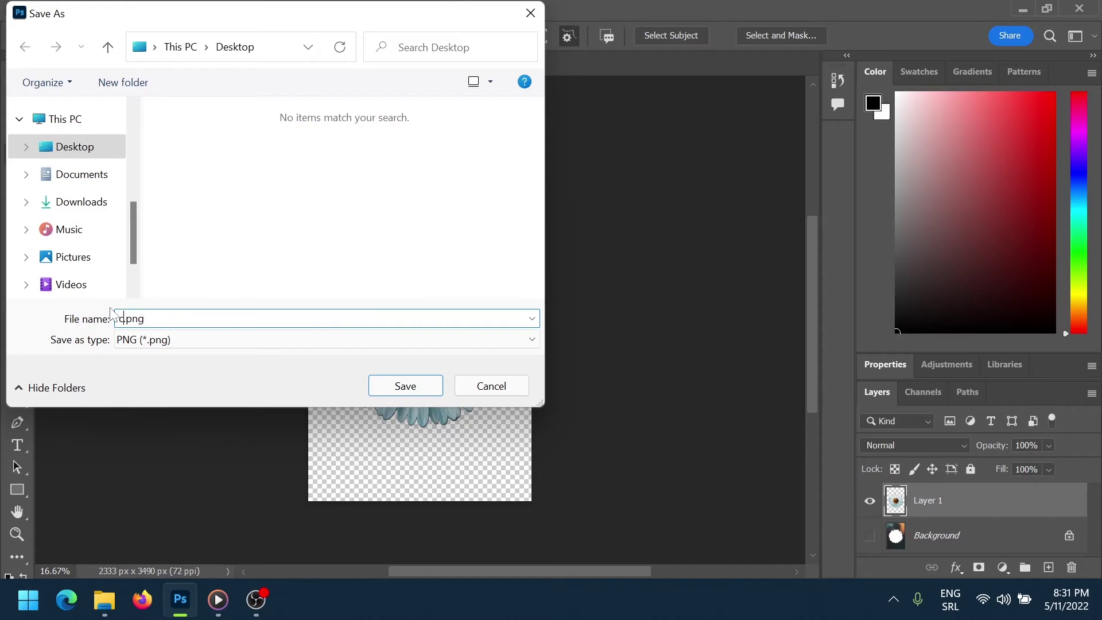
pyautogui.click(80, 148)
pyautogui.click(404, 393)
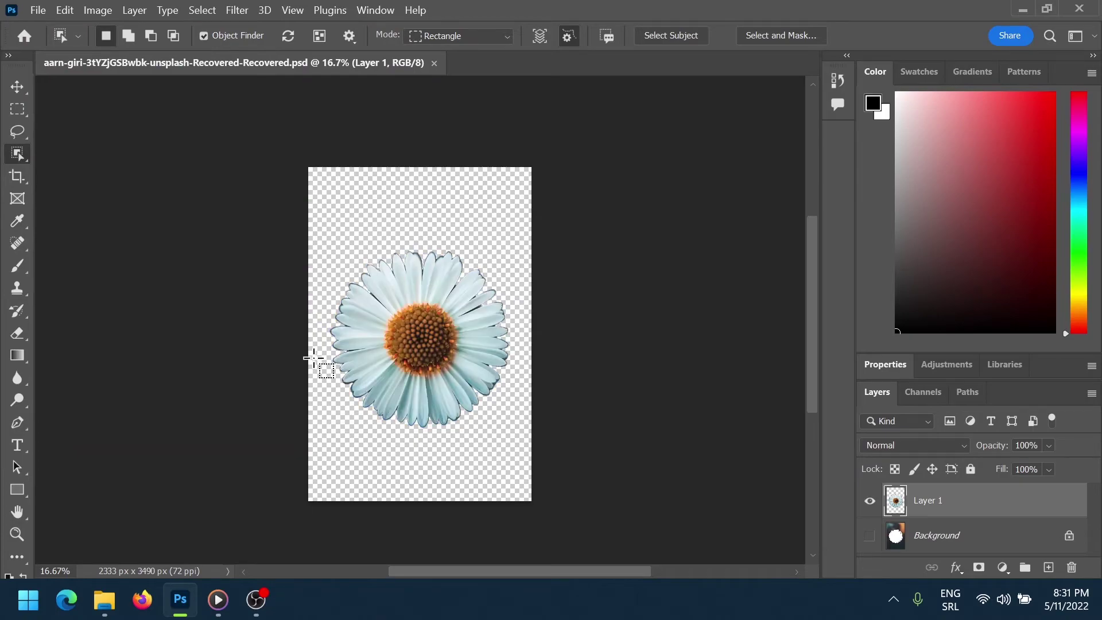
pyautogui.click(1094, 608)
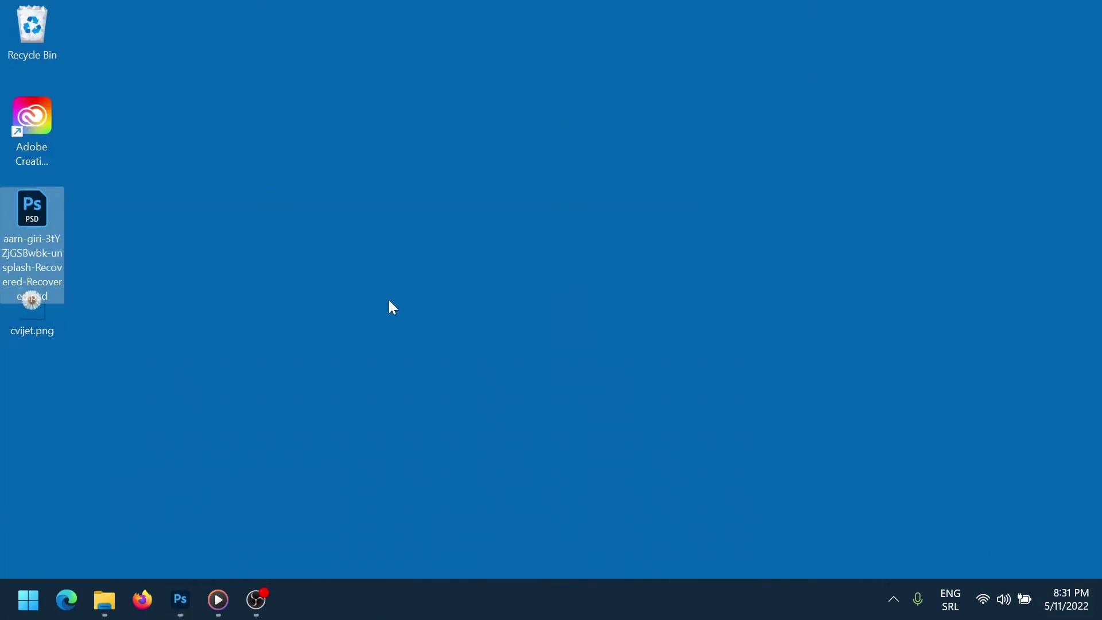
# Drag cvijet.png from the desktop and, while holding it, switch to Photoshop's Untitled-1 window
pyautogui.click(178, 299)
pyautogui.click(45, 316)
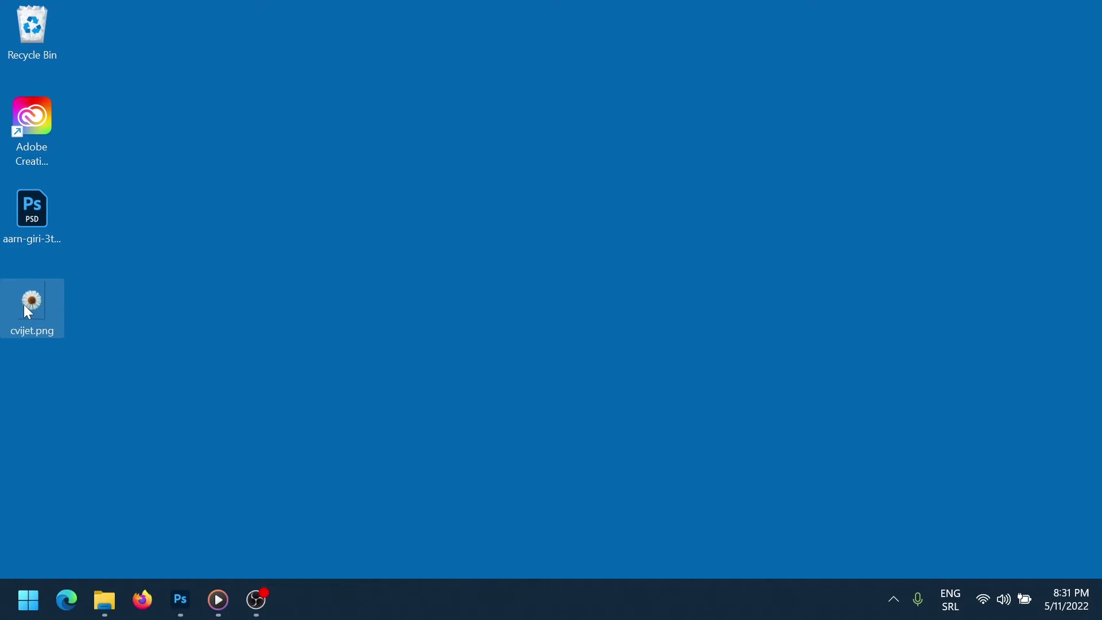
pyautogui.moveTo(27, 313); pyautogui.dragTo(81, 55)
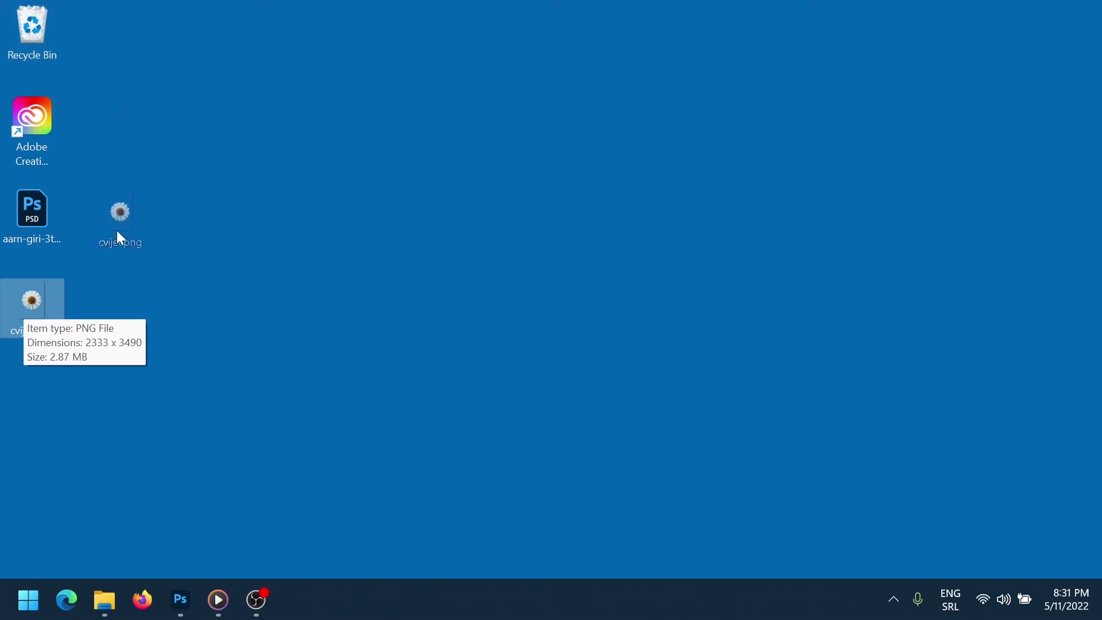
pyautogui.moveTo(346, 598); pyautogui.dragTo(218, 309)
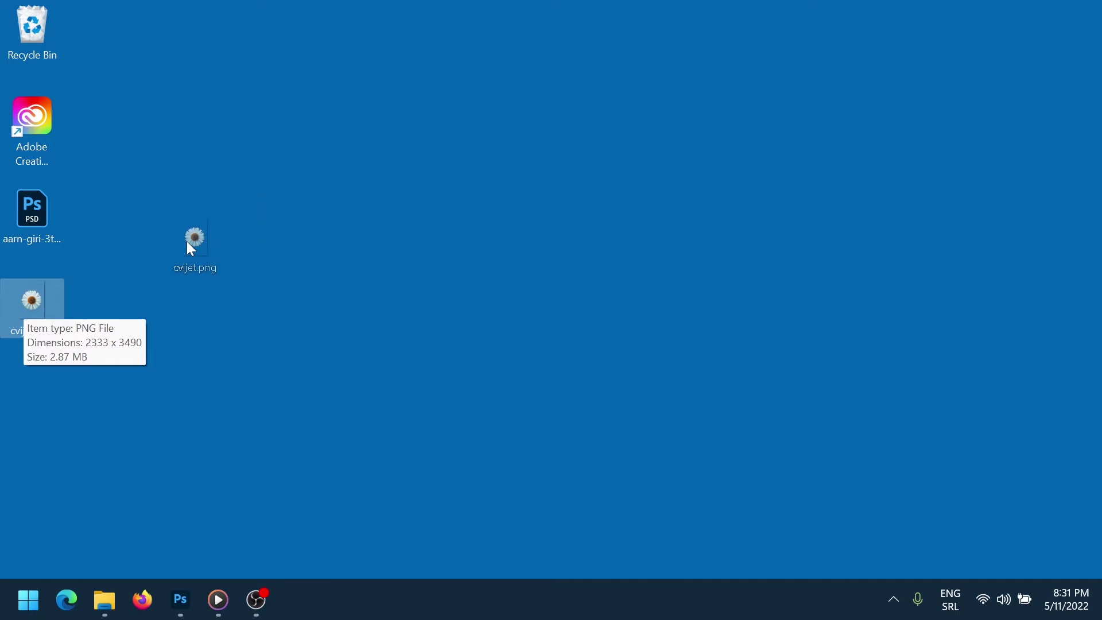
pyautogui.moveTo(191, 249); pyautogui.dragTo(193, 250)
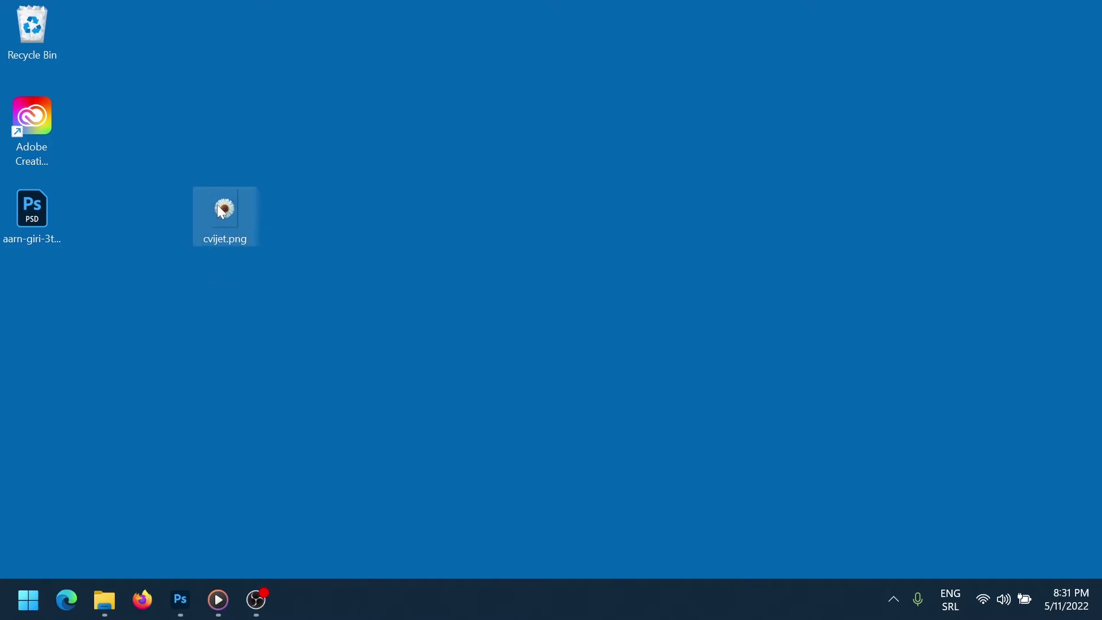
pyautogui.moveTo(218, 206); pyautogui.dragTo(408, 216)
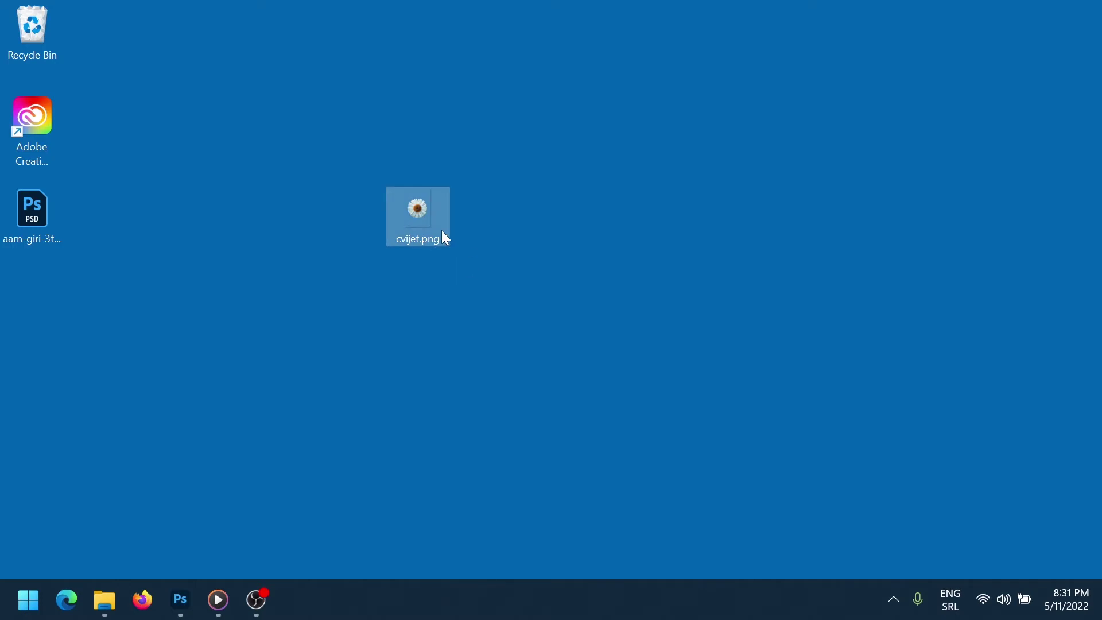
pyautogui.moveTo(528, 166); pyautogui.dragTo(361, 229)
pyautogui.hotkey('alt', 'Tab')
pyautogui.hotkey('alt', 'Tab')
pyautogui.hotkey('alt', 'Tab')
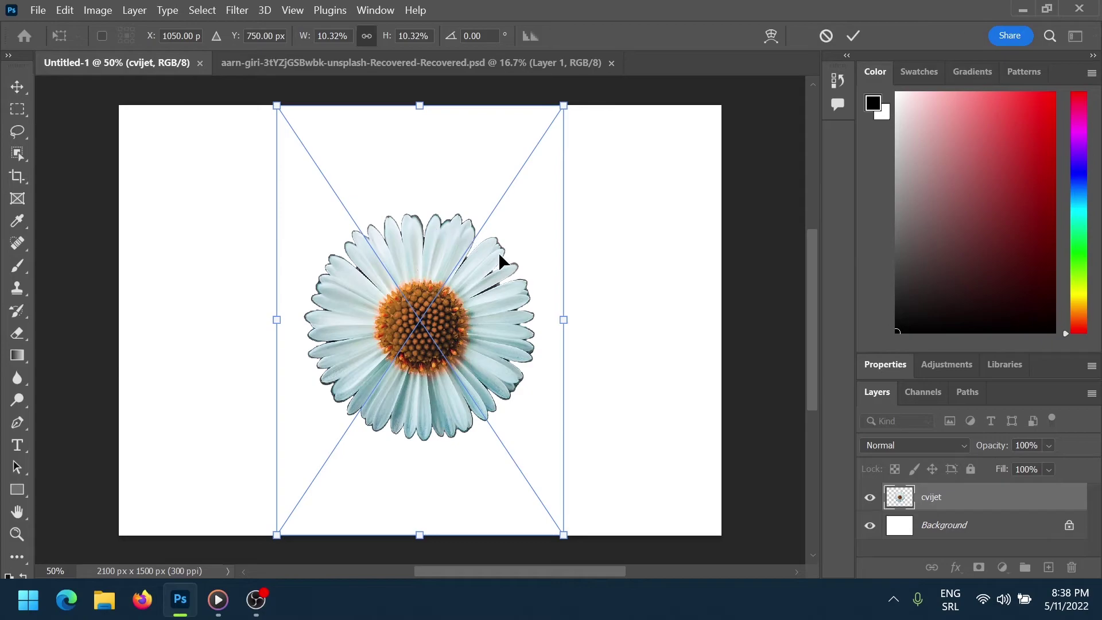
# Shrink the daisy from 10.32% to 8.83% and reposition it on the canvas
pyautogui.moveTo(498, 337); pyautogui.dragTo(548, 345)
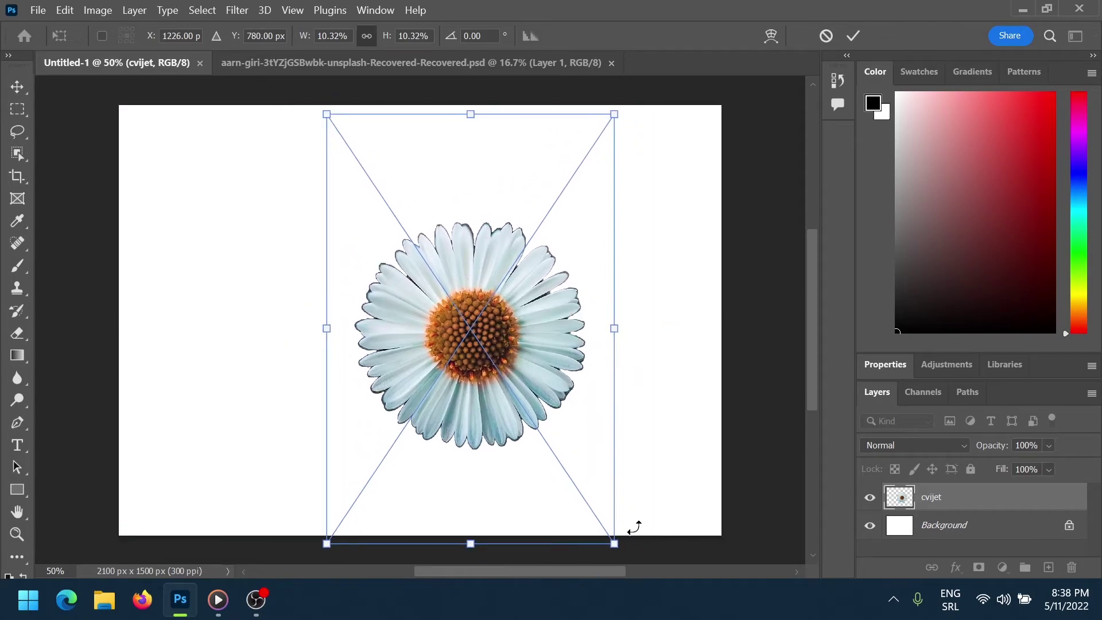
pyautogui.moveTo(614, 544); pyautogui.dragTo(573, 482)
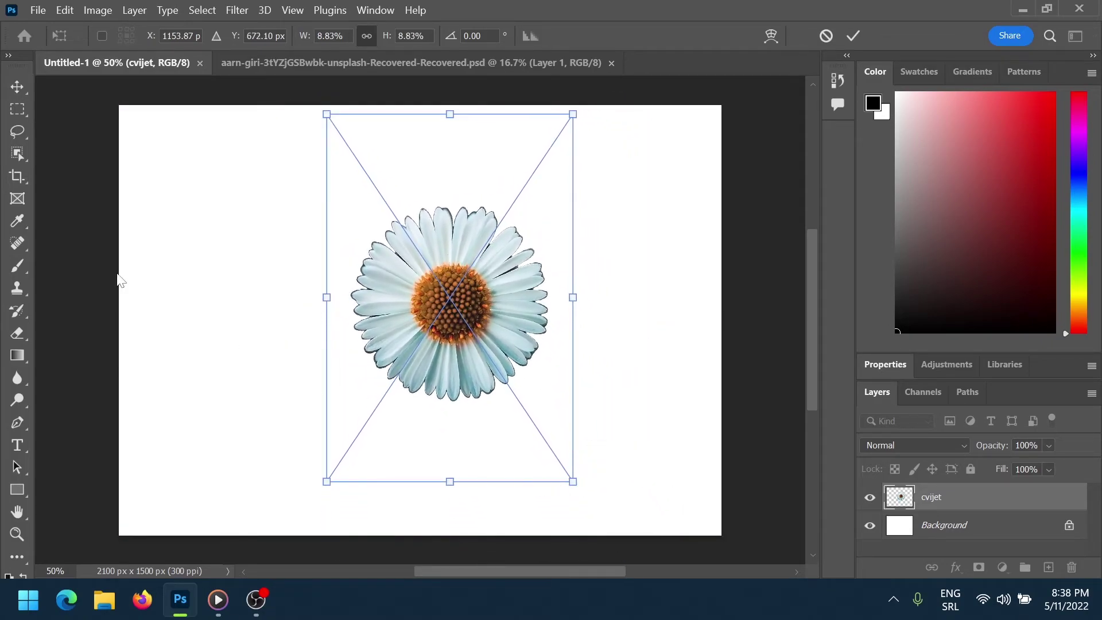
pyautogui.click(18, 84)
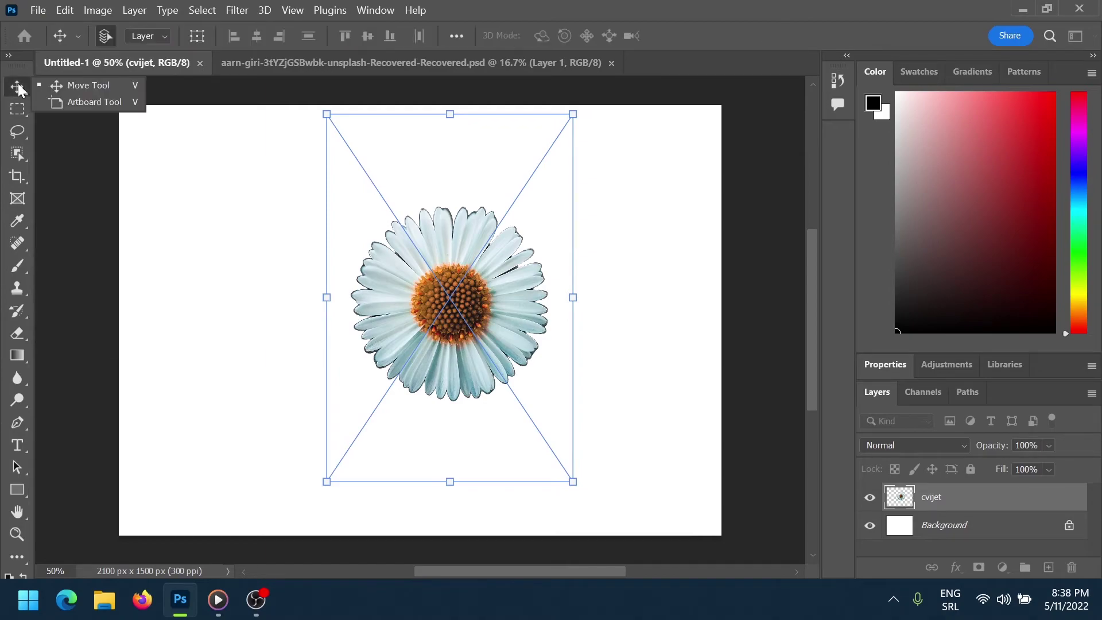
pyautogui.click(433, 286)
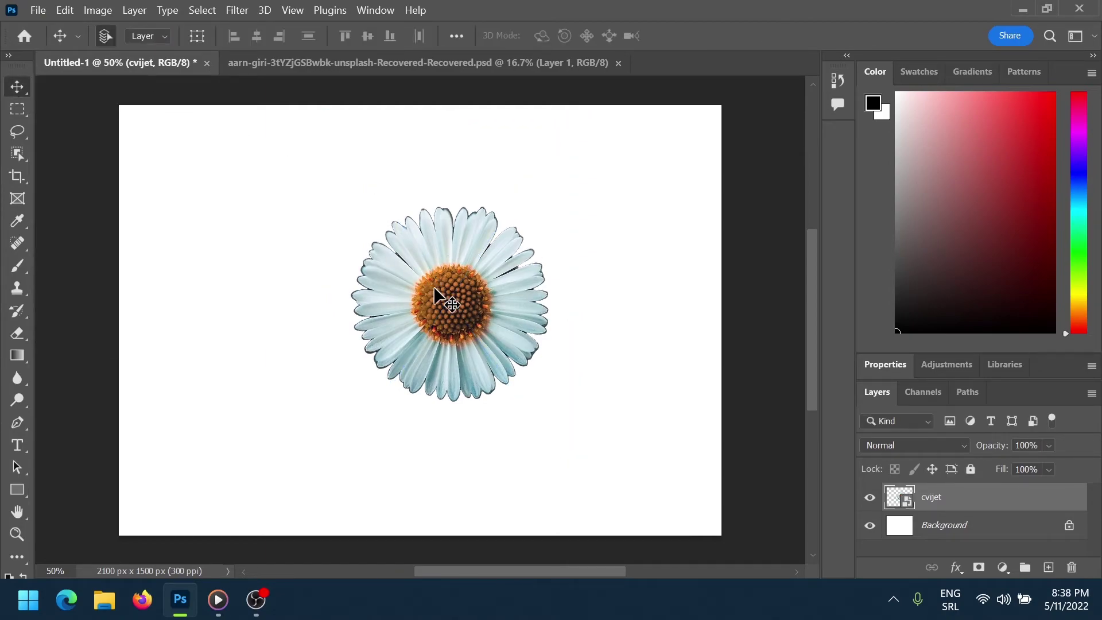
pyautogui.moveTo(475, 294); pyautogui.dragTo(420, 281)
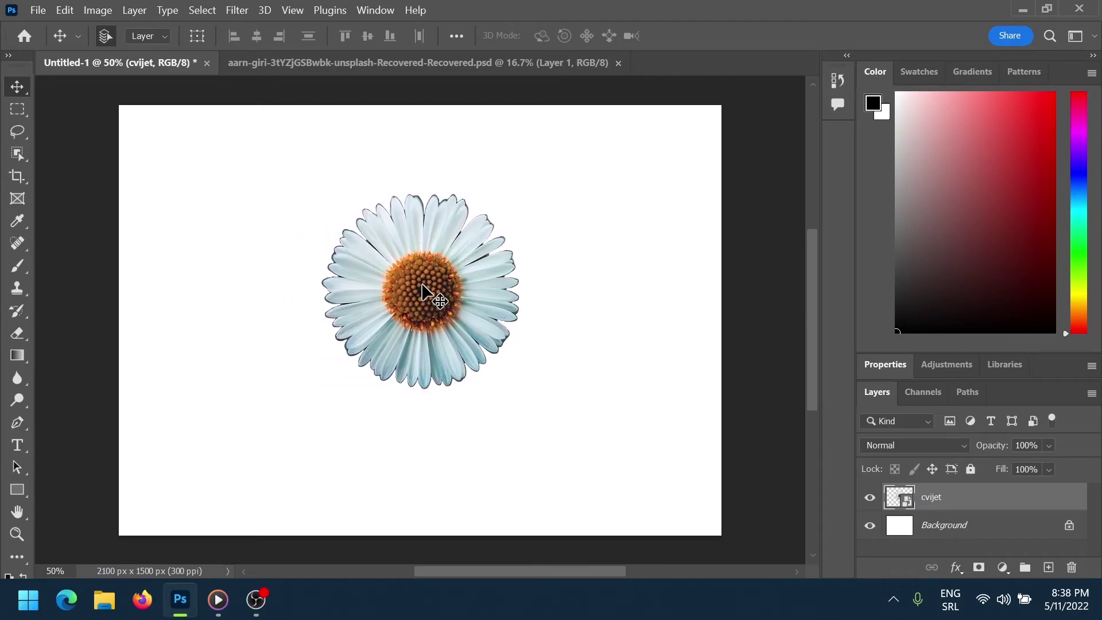
# Duplicate the cvijet daisy layer repeatedly into a cluster of overlapping copies
pyautogui.click(421, 285)
pyautogui.hotkey('ctrl', 'j')
pyautogui.hotkey('shift', 'Down')
pyautogui.hotkey('shift', 'Down')
pyautogui.hotkey('shift', 'Down')
pyautogui.hotkey('shift', 'Down')
pyautogui.hotkey('shift', 'Down')
pyautogui.hotkey('shift', 'Down')
pyautogui.hotkey('shift', 'Down')
pyautogui.hotkey('shift', 'Down')
pyautogui.hotkey('shift', 'Down')
pyautogui.hotkey('shift', 'Down')
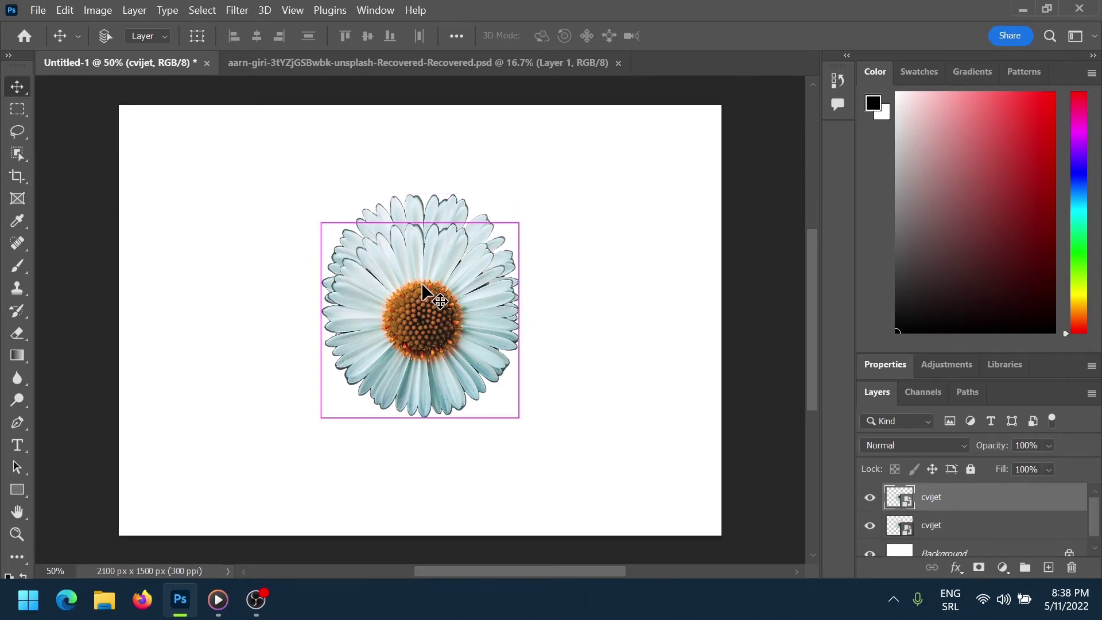
pyautogui.moveTo(422, 285); pyautogui.dragTo(513, 331)
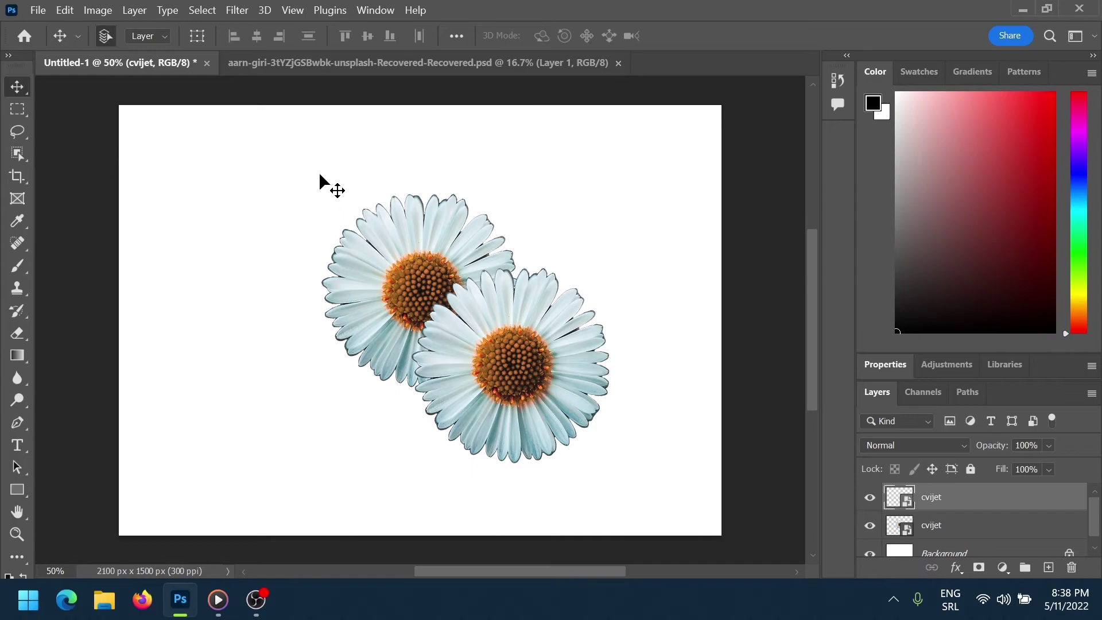
pyautogui.moveTo(320, 174); pyautogui.dragTo(652, 492)
pyautogui.moveTo(619, 354); pyautogui.dragTo(322, 394)
pyautogui.moveTo(144, 137); pyautogui.dragTo(684, 529)
pyautogui.hotkey('shift', 'alt', 'Right')
pyautogui.hotkey('shift', 'alt', 'Right')
pyautogui.hotkey('shift', 'alt', 'Right')
pyautogui.hotkey('shift', 'alt', 'Right')
pyautogui.hotkey('shift', 'alt', 'Right')
pyautogui.hotkey('shift', 'alt', 'Right')
pyautogui.hotkey('shift', 'alt', 'Right')
pyautogui.hotkey('shift', 'alt', 'Right')
pyautogui.hotkey('shift', 'alt', 'Right')
pyautogui.hotkey('shift', 'alt', 'Right')
pyautogui.hotkey('shift', 'alt', 'Right')
pyautogui.hotkey('shift', 'alt', 'Right')
pyautogui.hotkey('shift', 'alt', 'Right')
pyautogui.hotkey('shift', 'alt', 'Right')
pyautogui.hotkey('shift', 'alt', 'Right')
pyautogui.hotkey('shift', 'alt', 'Right')
pyautogui.hotkey('shift', 'alt', 'Right')
pyautogui.hotkey('shift', 'alt', 'Right')
pyautogui.hotkey('shift', 'alt', 'Right')
pyautogui.hotkey('shift', 'alt', 'Right')
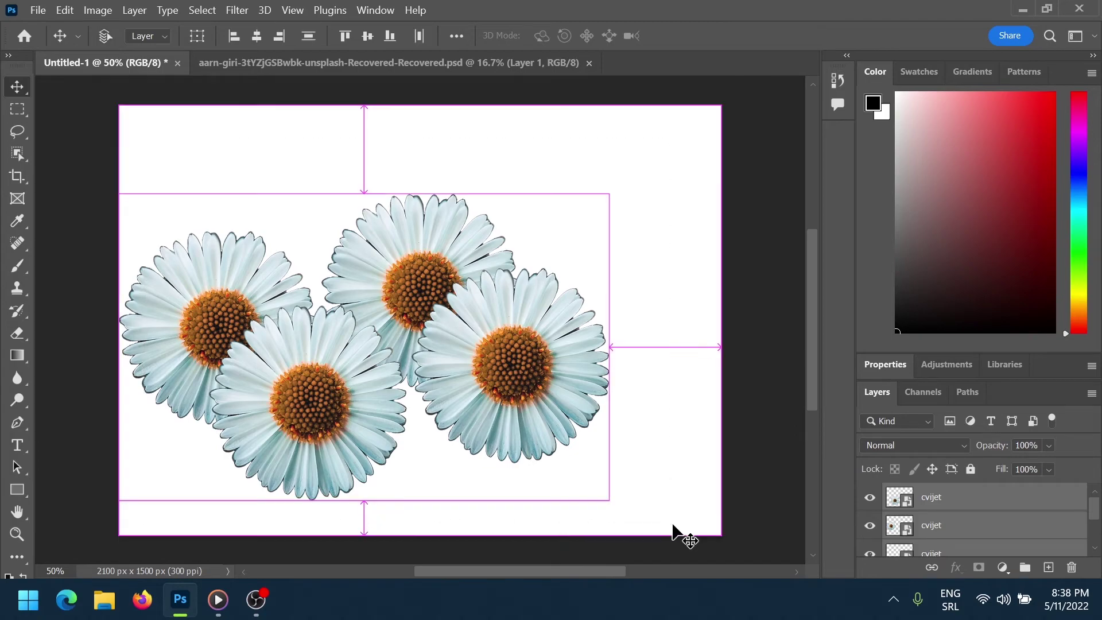
pyautogui.hotkey('shift', 'alt', 'Up')
pyautogui.hotkey('shift', 'alt', 'Up')
pyautogui.hotkey('shift', 'alt', 'Up')
pyautogui.hotkey('shift', 'alt', 'Up')
pyautogui.hotkey('shift', 'alt', 'Up')
pyautogui.hotkey('shift', 'alt', 'Up')
pyautogui.hotkey('shift', 'alt', 'Up')
pyautogui.hotkey('shift', 'alt', 'Up')
pyautogui.hotkey('shift', 'alt', 'Up')
pyautogui.hotkey('shift', 'alt', 'Up')
pyautogui.moveTo(560, 351); pyautogui.dragTo(447, 238)
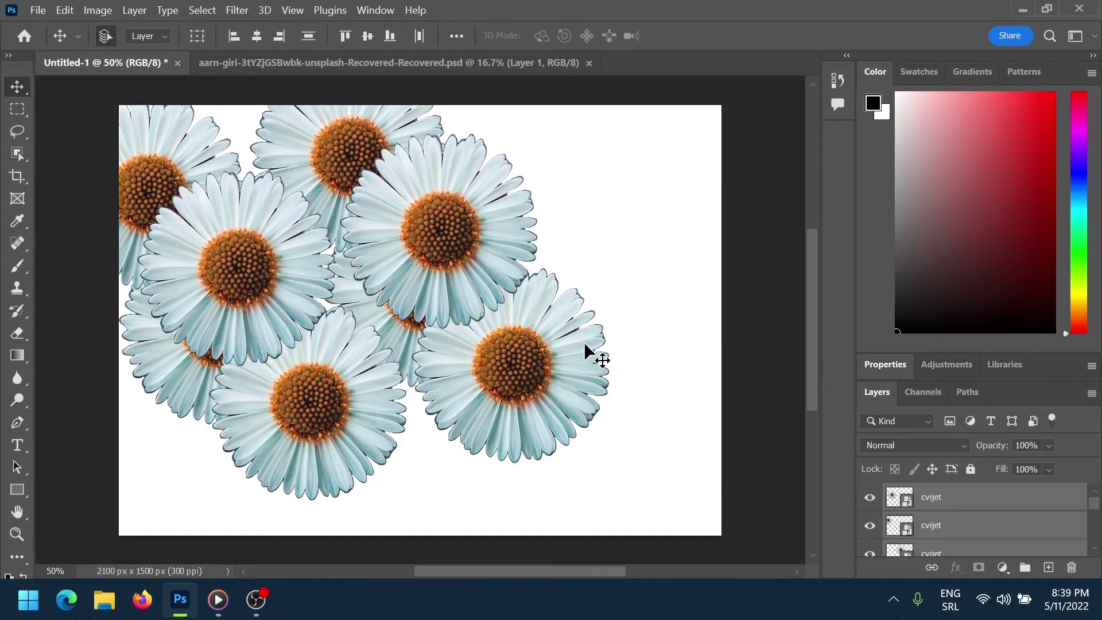
# Copy more daisy groups to the right and lower areas until the canvas is filled
pyautogui.moveTo(674, 125); pyautogui.dragTo(136, 529)
pyautogui.hotkey('ctrl', 'z')
pyautogui.moveTo(517, 310); pyautogui.dragTo(676, 259)
pyautogui.moveTo(749, 554); pyautogui.dragTo(155, 90)
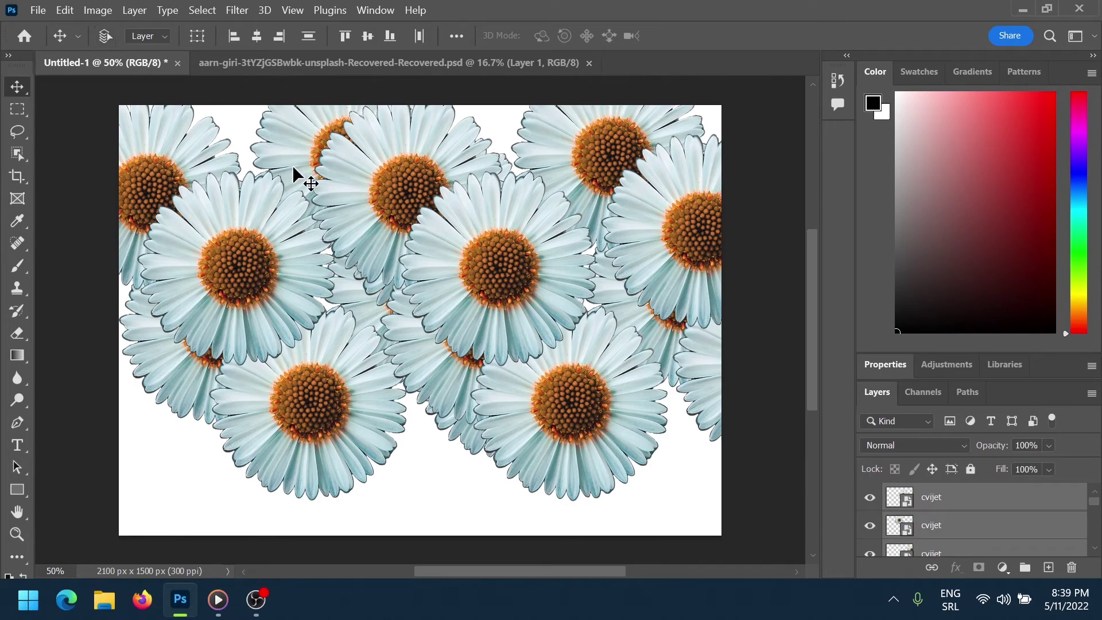
pyautogui.moveTo(293, 167); pyautogui.dragTo(382, 356)
pyautogui.moveTo(750, 90); pyautogui.dragTo(118, 469)
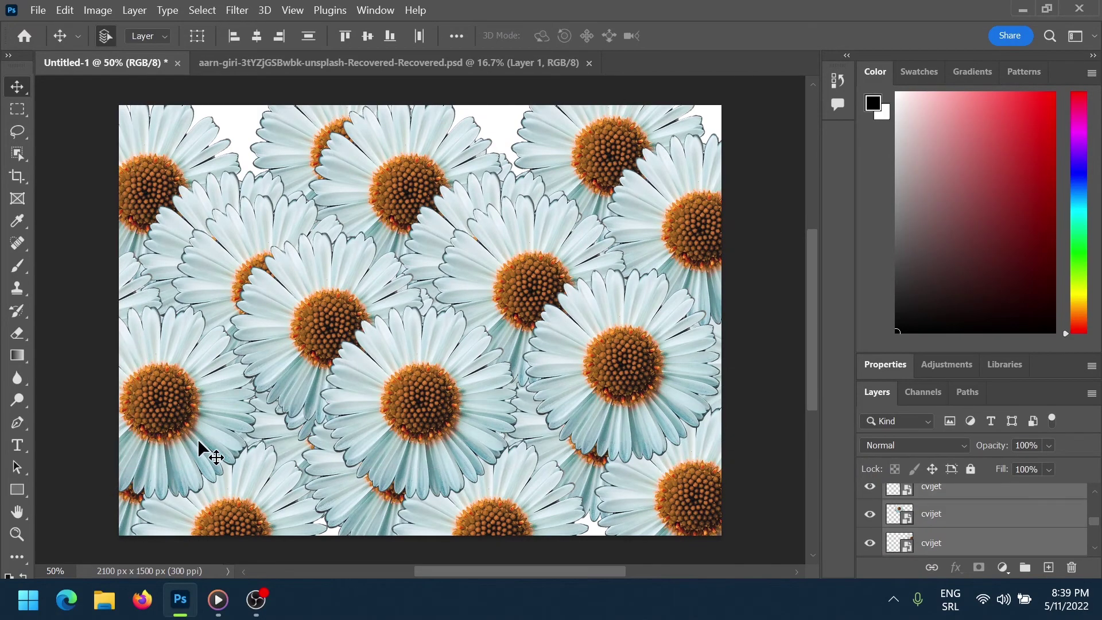
pyautogui.moveTo(380, 355); pyautogui.dragTo(397, 193)
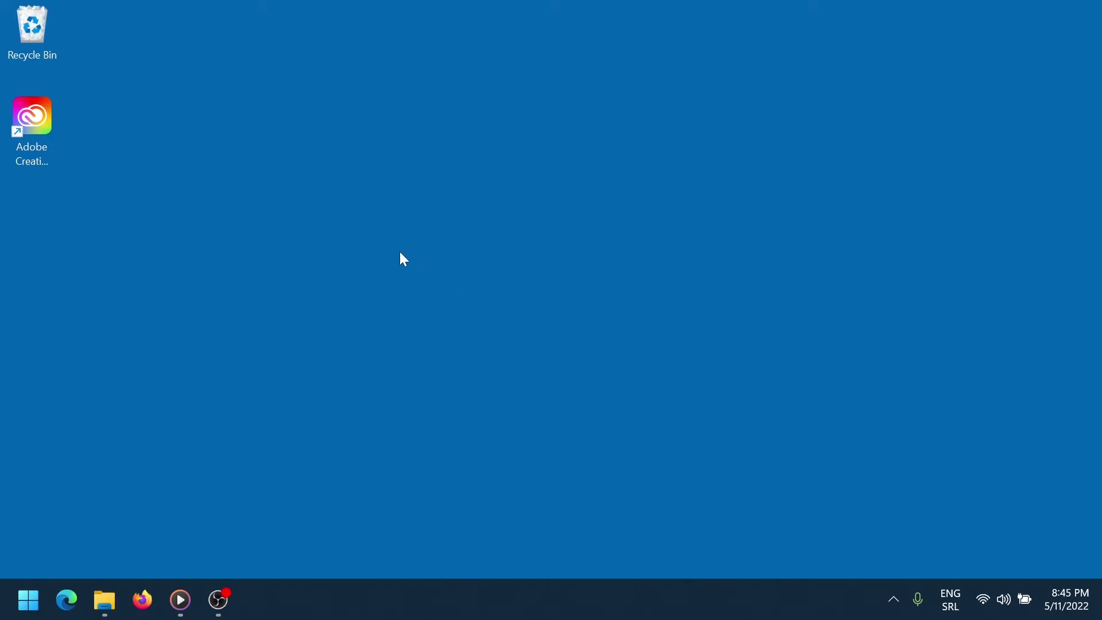
# Launch Creative Cloud, start the Illustrator 7-day free trial and dismiss the Discover popup
pyautogui.click(54, 121)
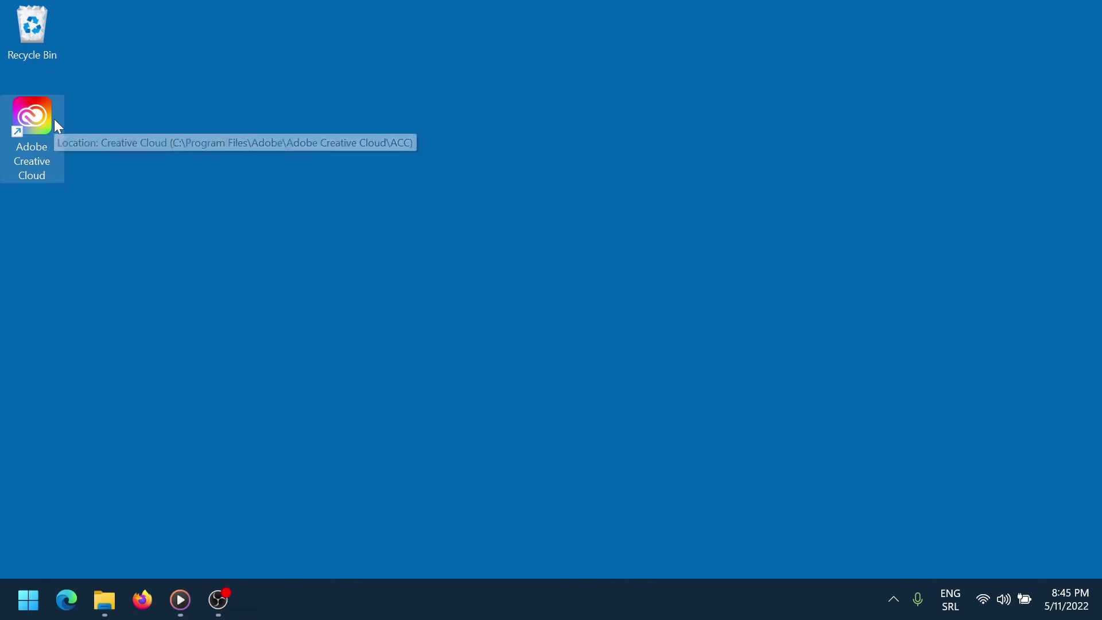
pyautogui.doubleClick(55, 121)
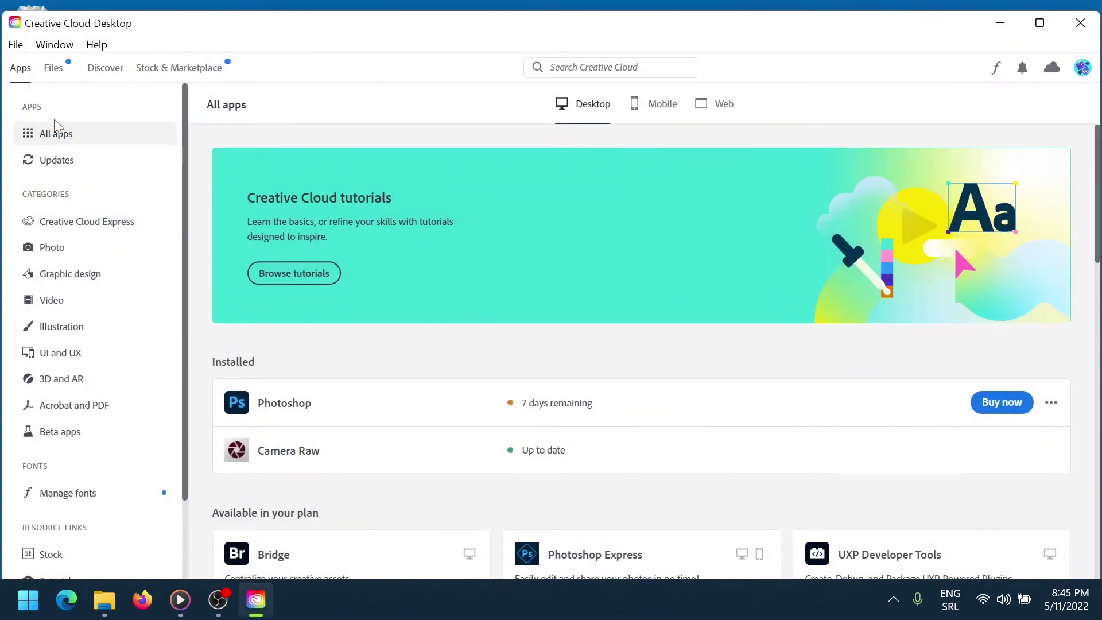
pyautogui.scroll(-5, 386, 190)
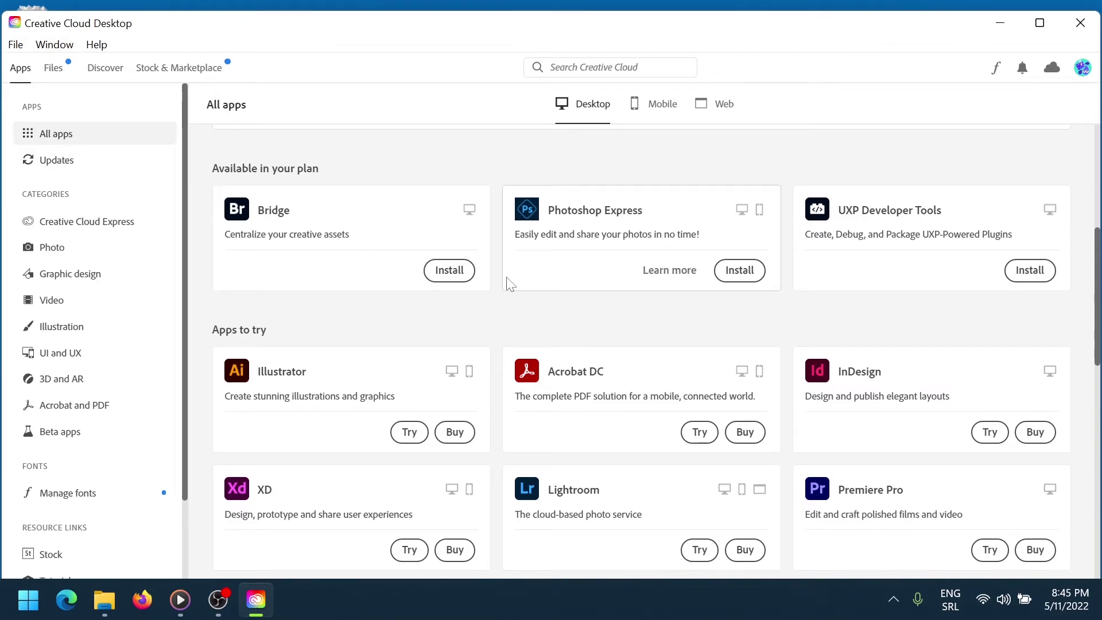
pyautogui.scroll(-1, 488, 281)
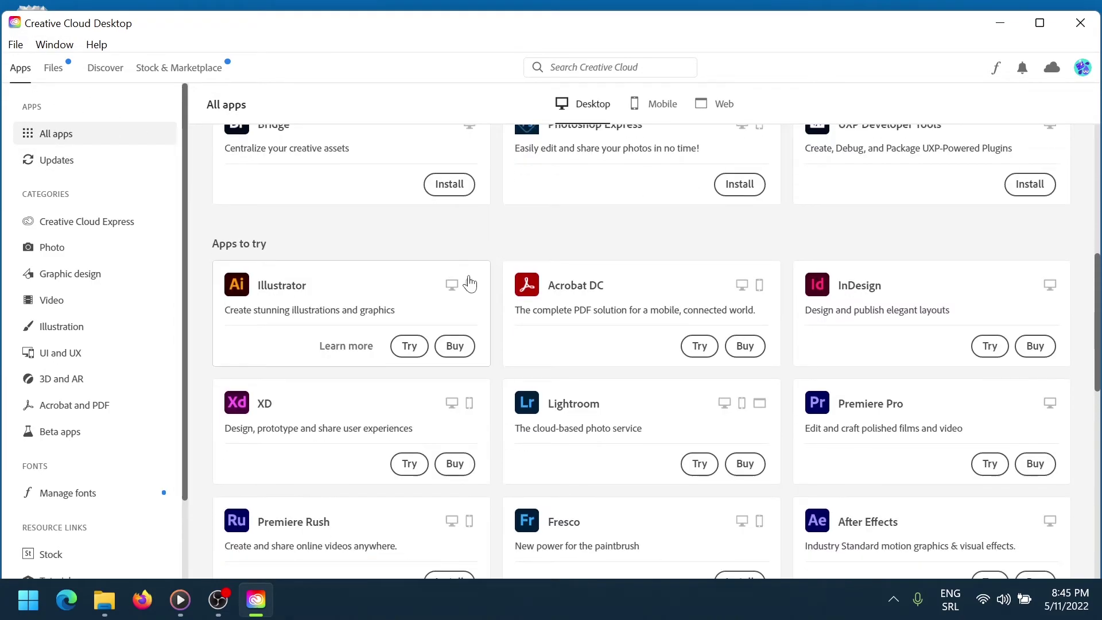
pyautogui.click(411, 347)
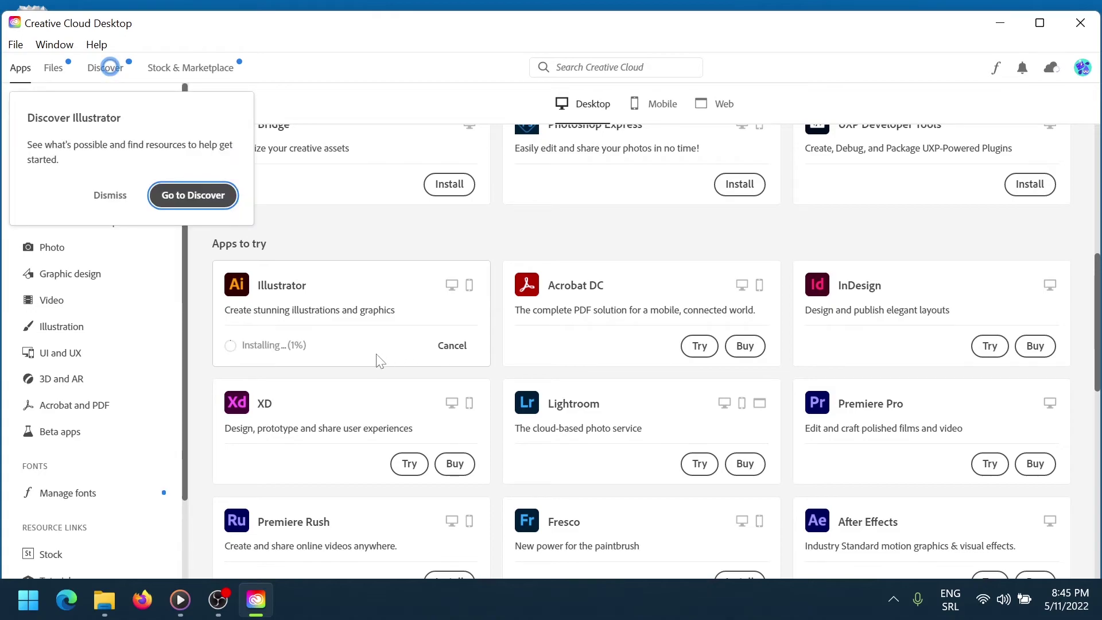
pyautogui.click(119, 205)
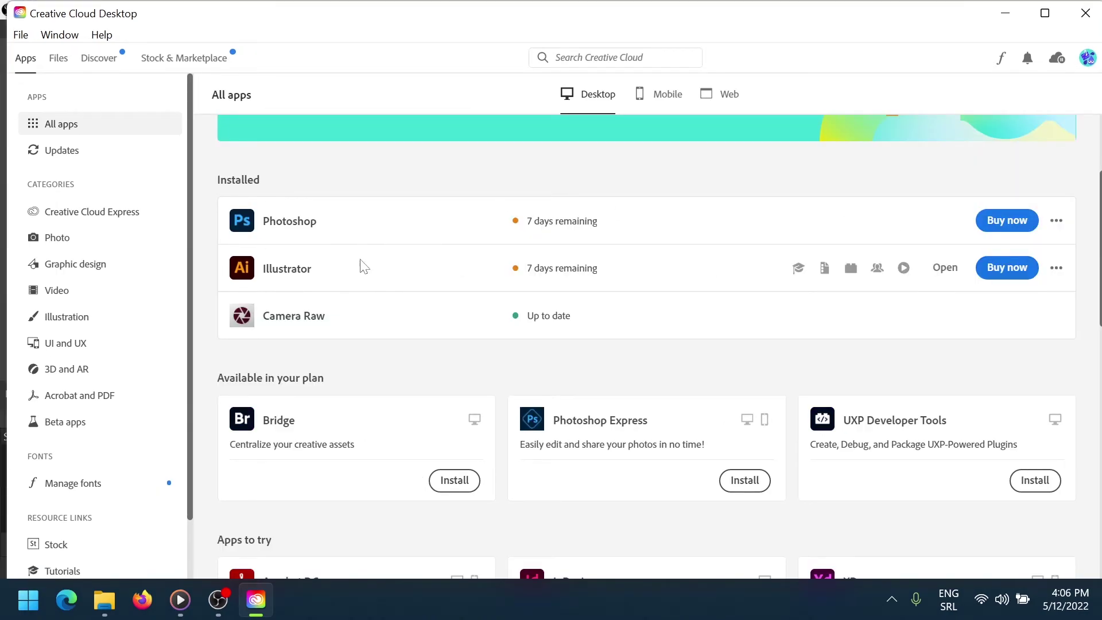
# Launch Illustrator and step through the What's new overview to close it
pyautogui.moveTo(974, 271)
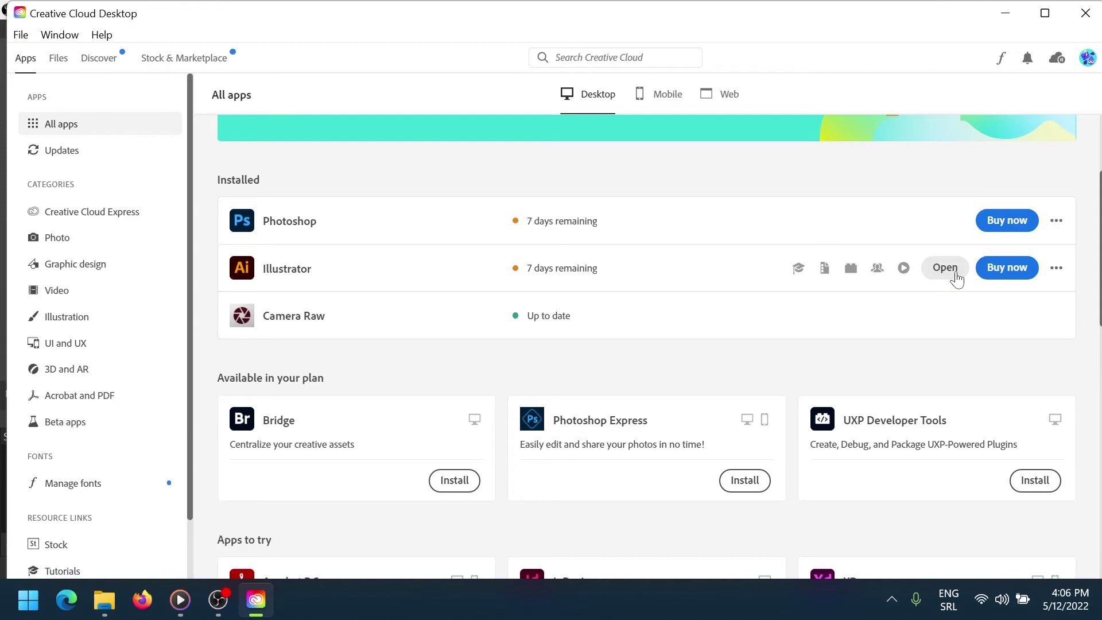
pyautogui.click(945, 269)
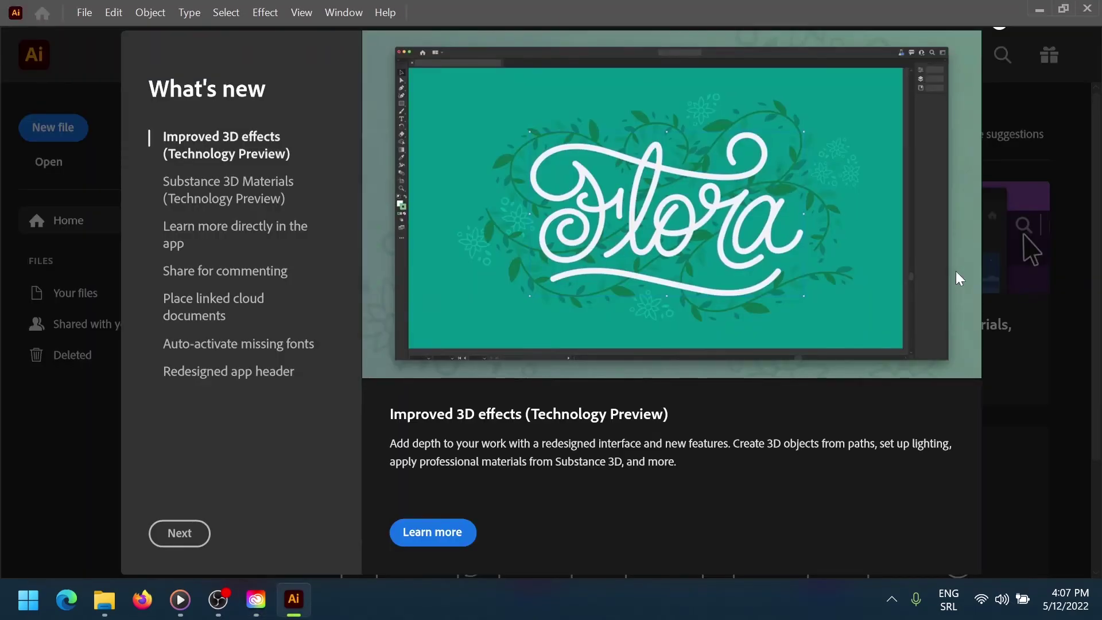
pyautogui.click(182, 533)
pyautogui.click(184, 535)
pyautogui.click(183, 534)
pyautogui.click(182, 534)
pyautogui.click(181, 533)
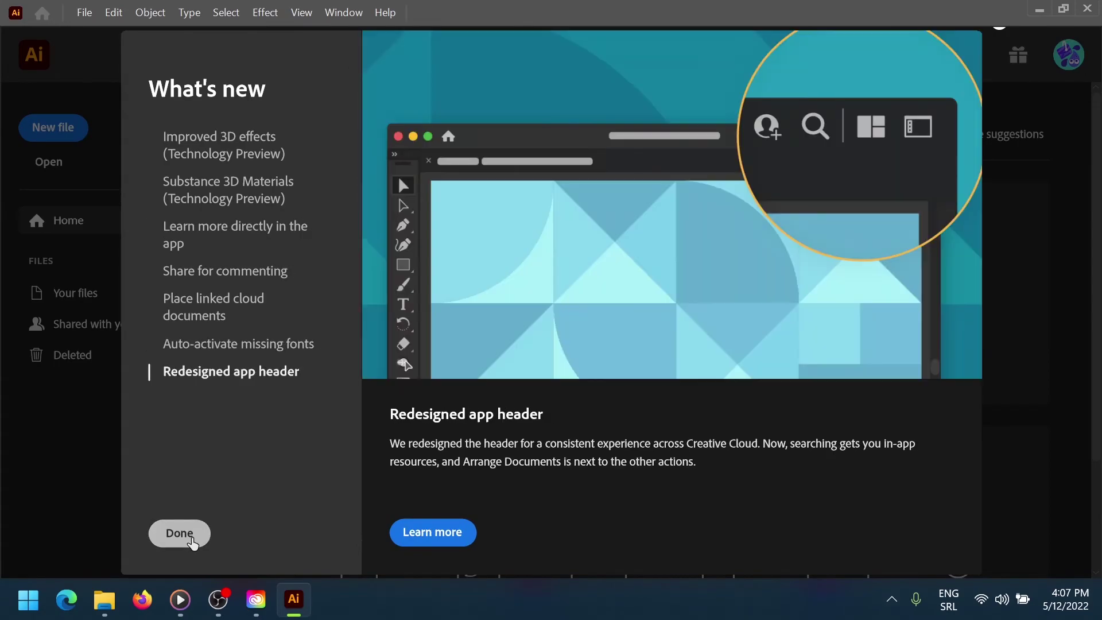
pyautogui.click(181, 532)
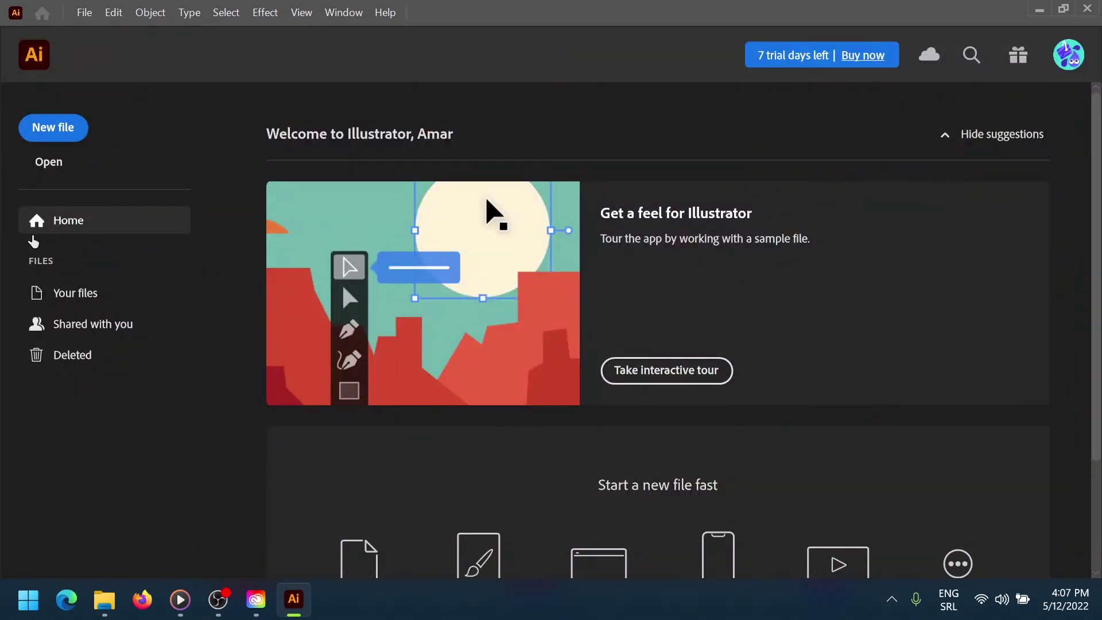
# Create a new document from the A4 preset
pyautogui.click(53, 129)
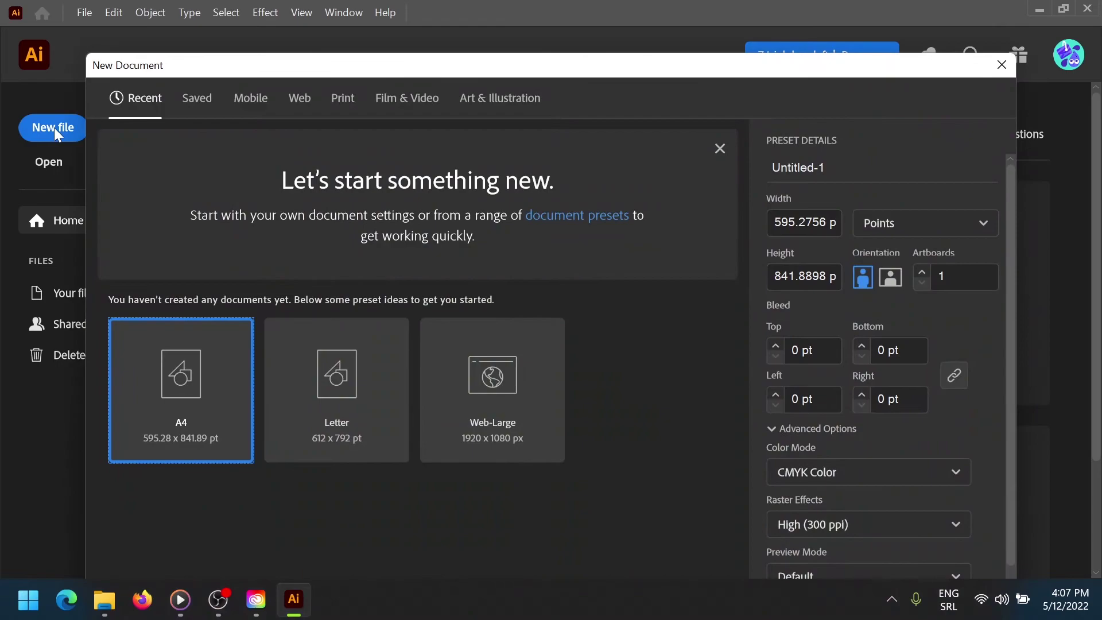
pyautogui.click(204, 99)
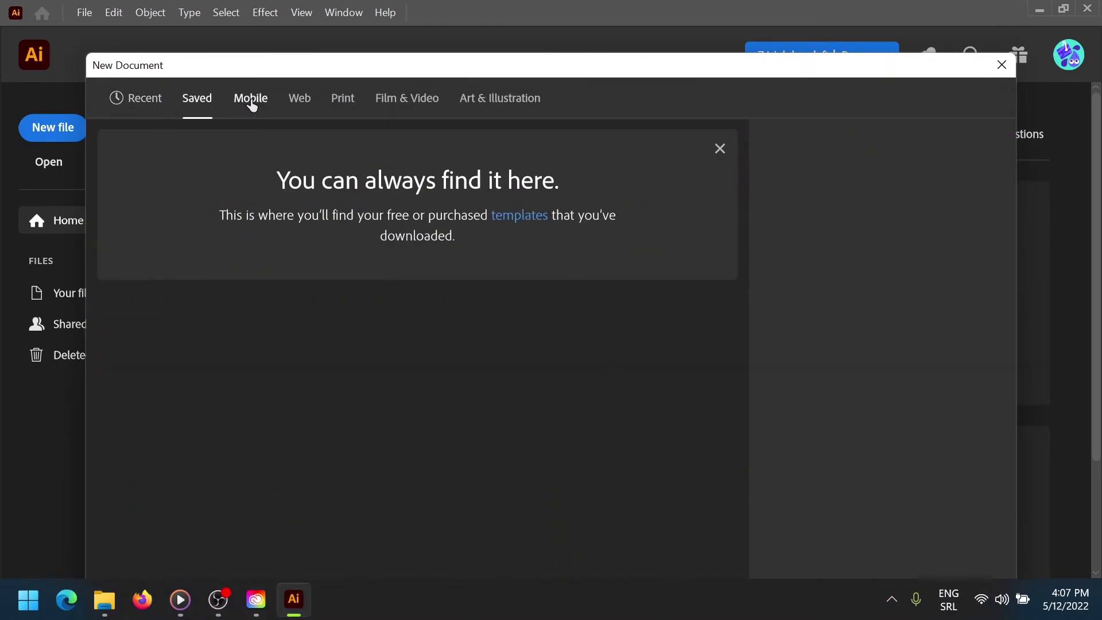
pyautogui.click(252, 104)
pyautogui.click(303, 101)
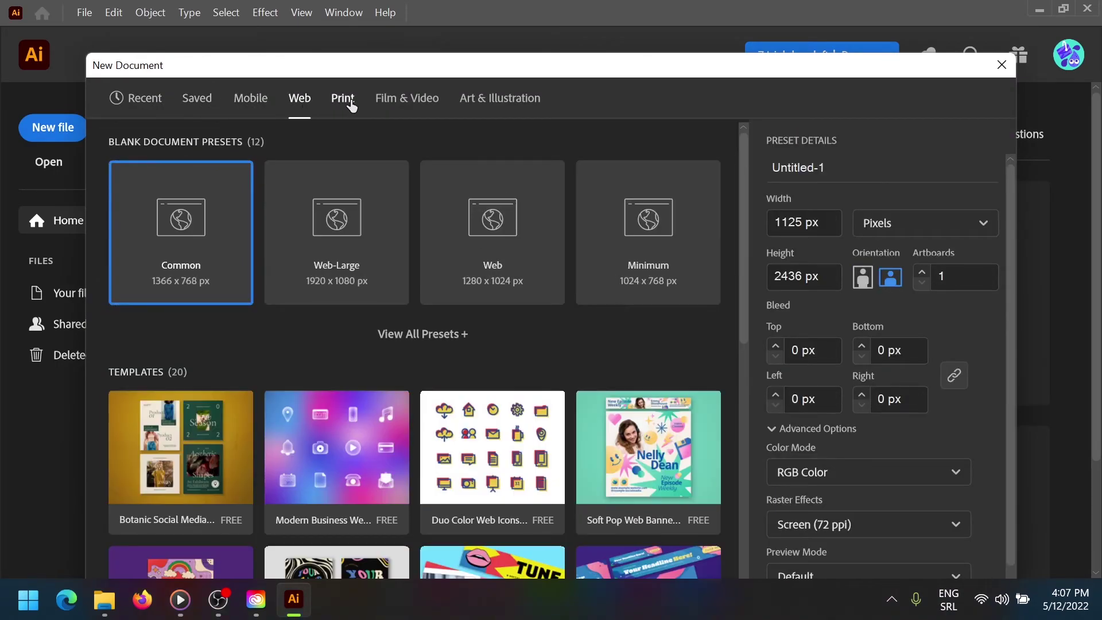
pyautogui.click(408, 103)
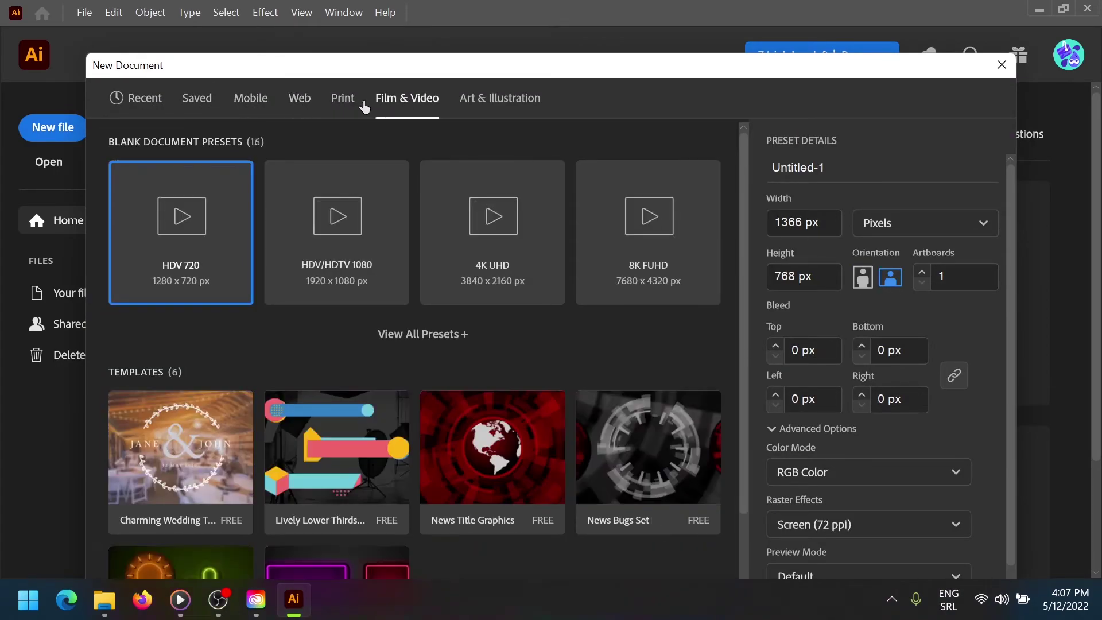
pyautogui.click(161, 101)
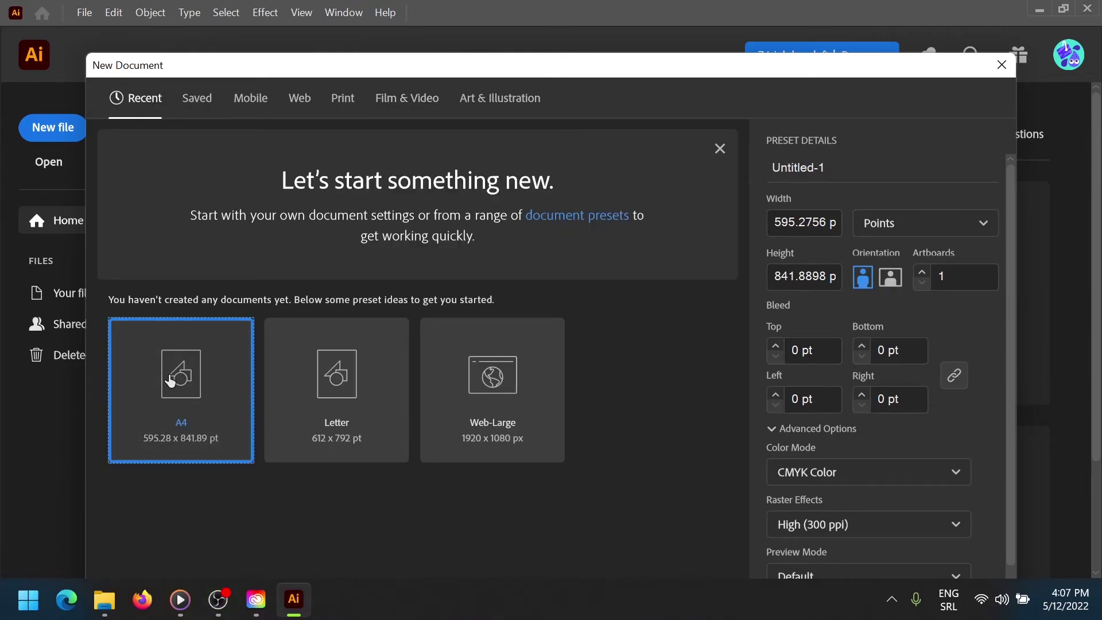
pyautogui.scroll(-1, 928, 429)
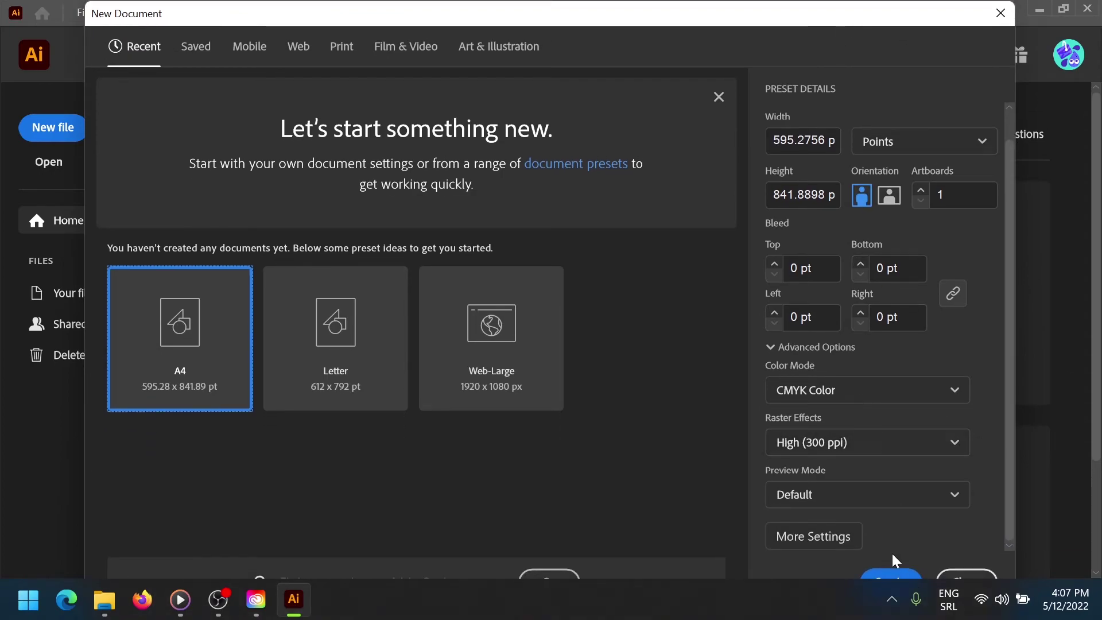
pyautogui.click(891, 574)
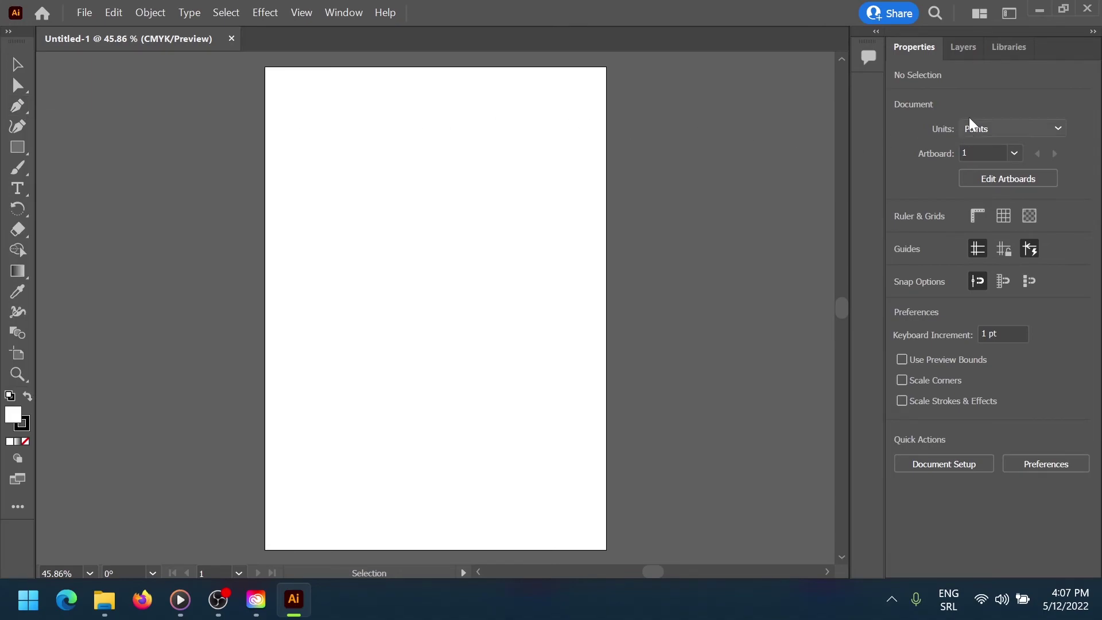
# Add Layer 2 above Layer 1 and make Layer 1 the active drawing layer
pyautogui.click(968, 48)
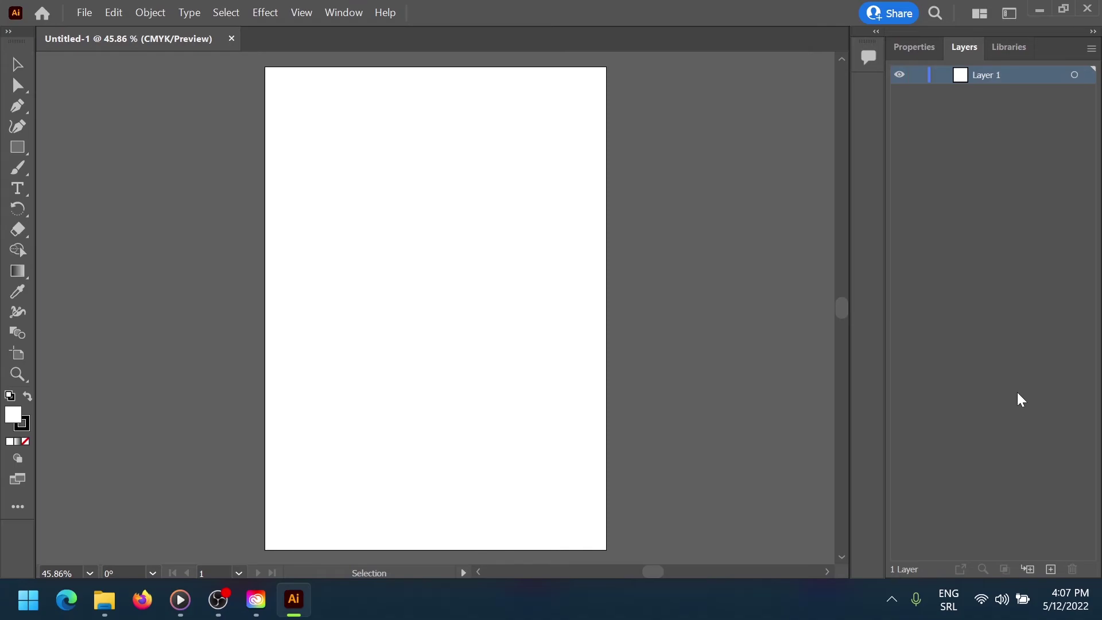
pyautogui.click(1050, 570)
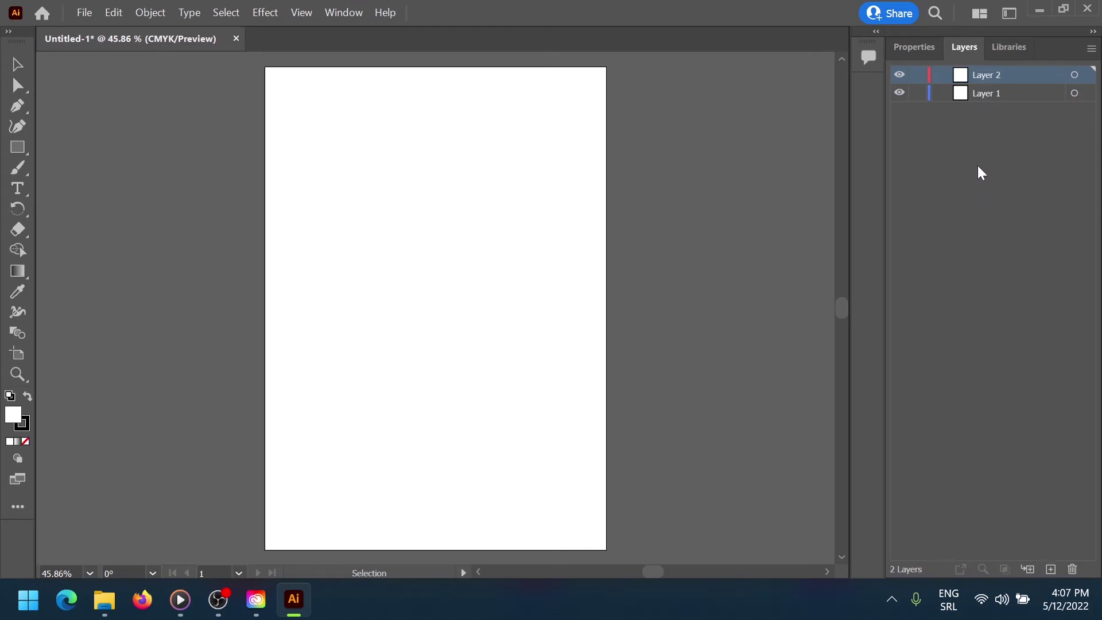
pyautogui.click(978, 92)
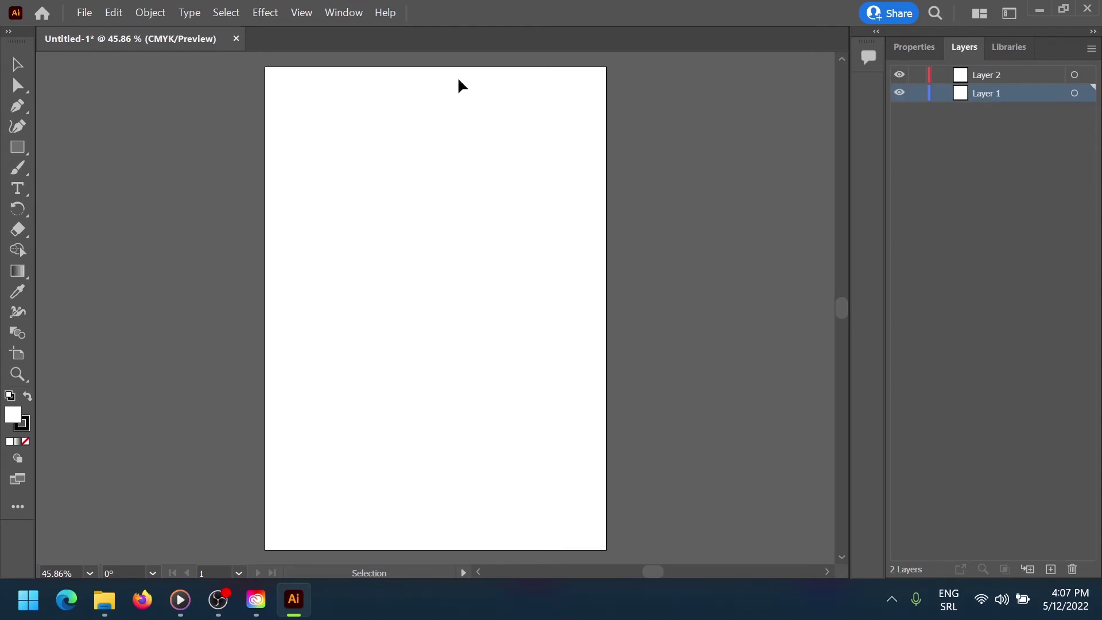
pyautogui.click(19, 149)
pyautogui.click(22, 146)
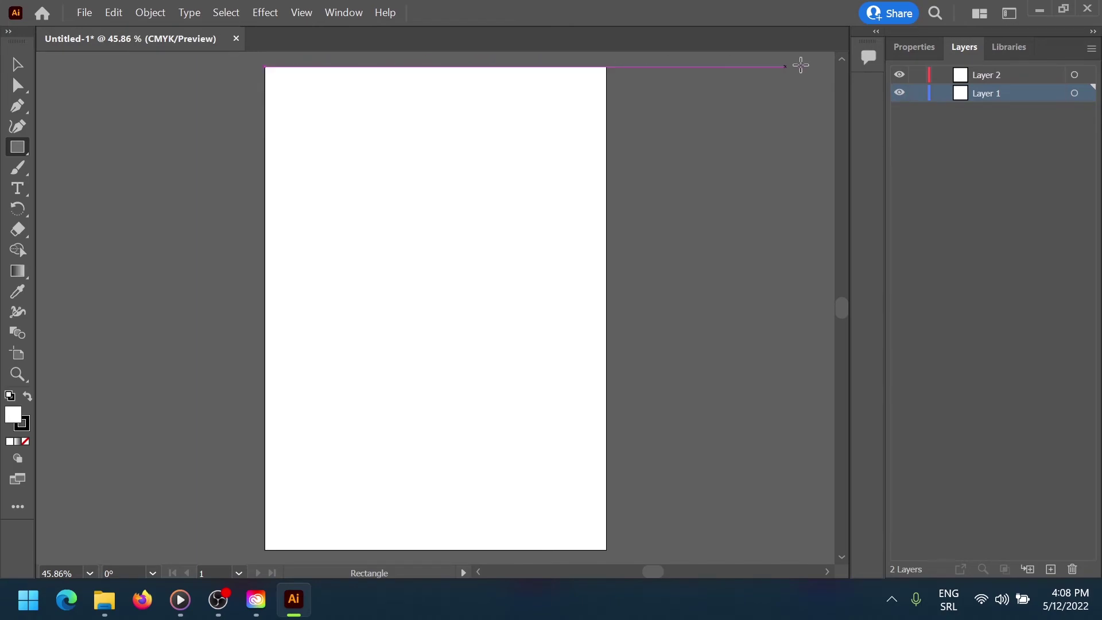
pyautogui.click(931, 50)
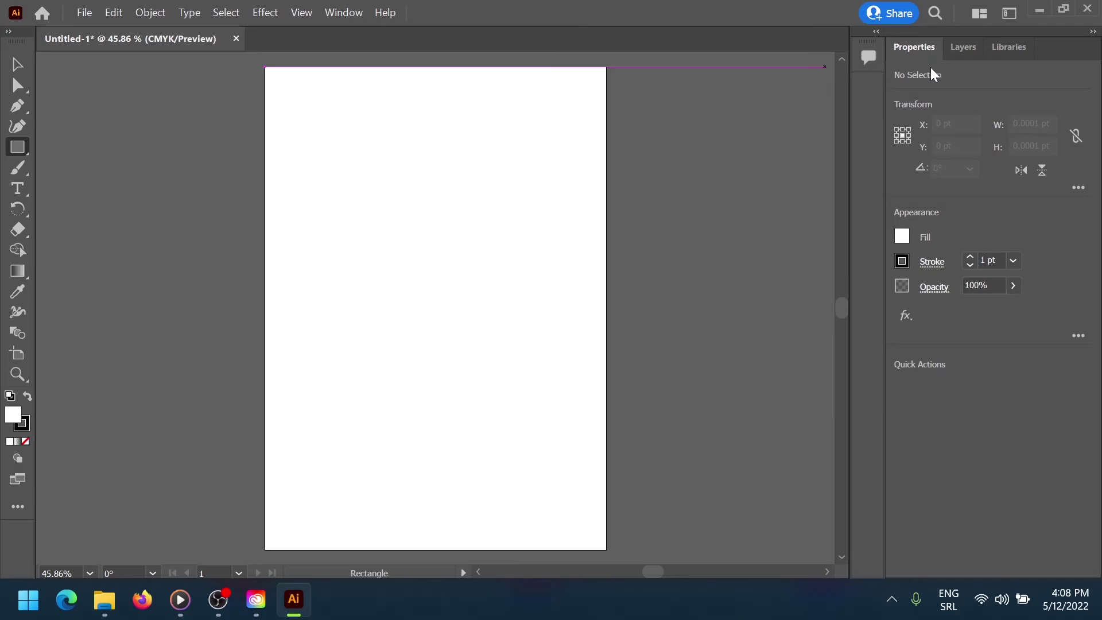
# Draw a yellow-green rectangle covering the whole A4 artboard on Layer 1, then target Layer 2
pyautogui.click(902, 238)
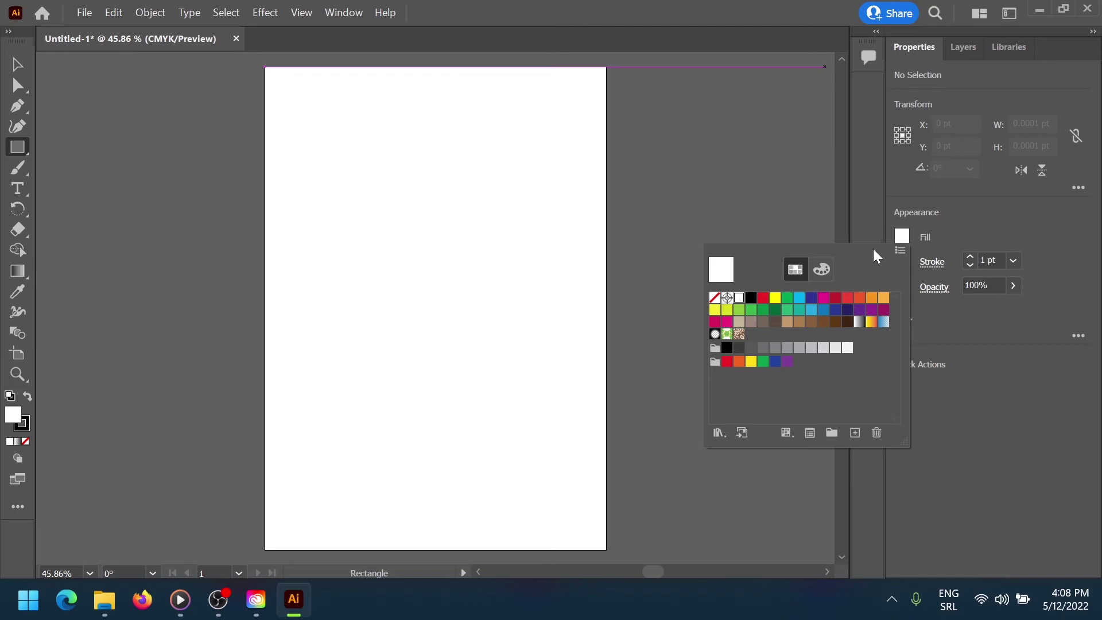
pyautogui.click(739, 310)
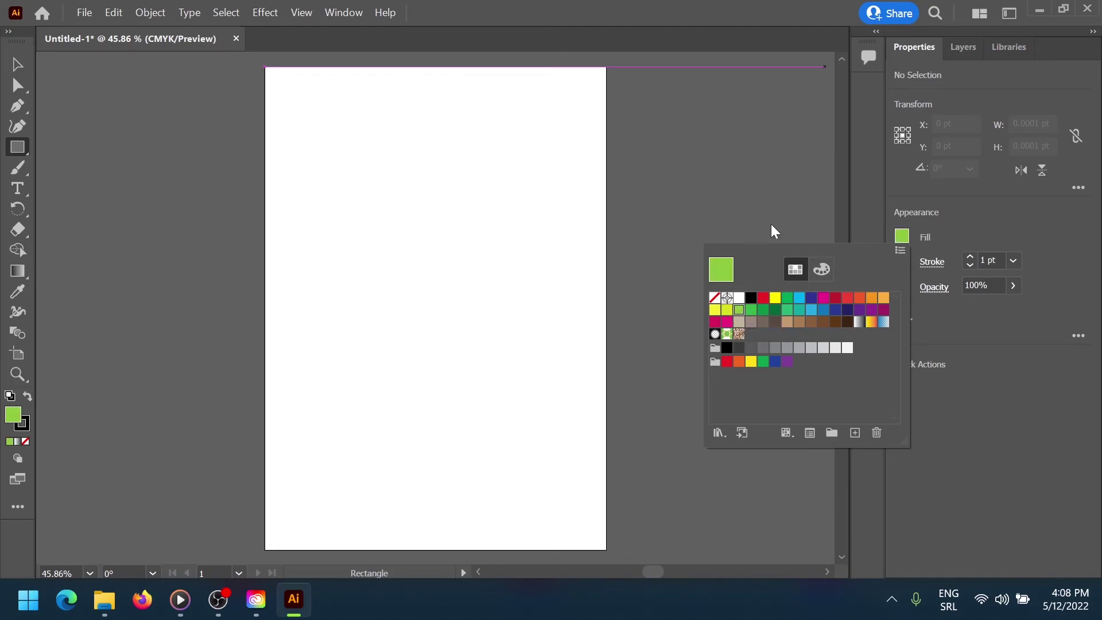
pyautogui.click(267, 79)
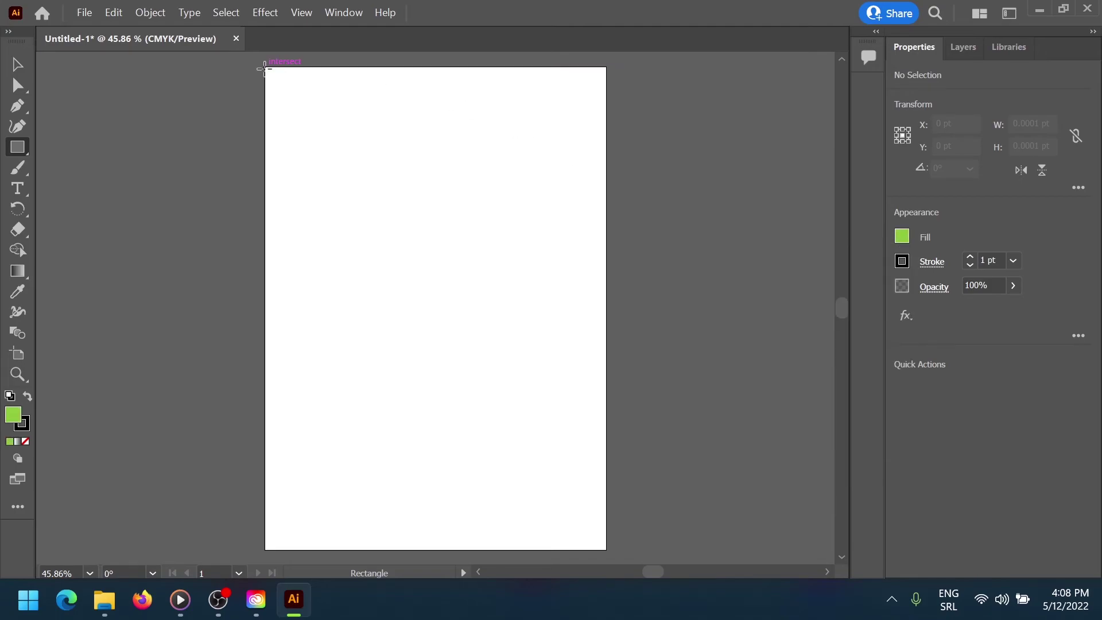
pyautogui.moveTo(265, 68); pyautogui.dragTo(607, 549)
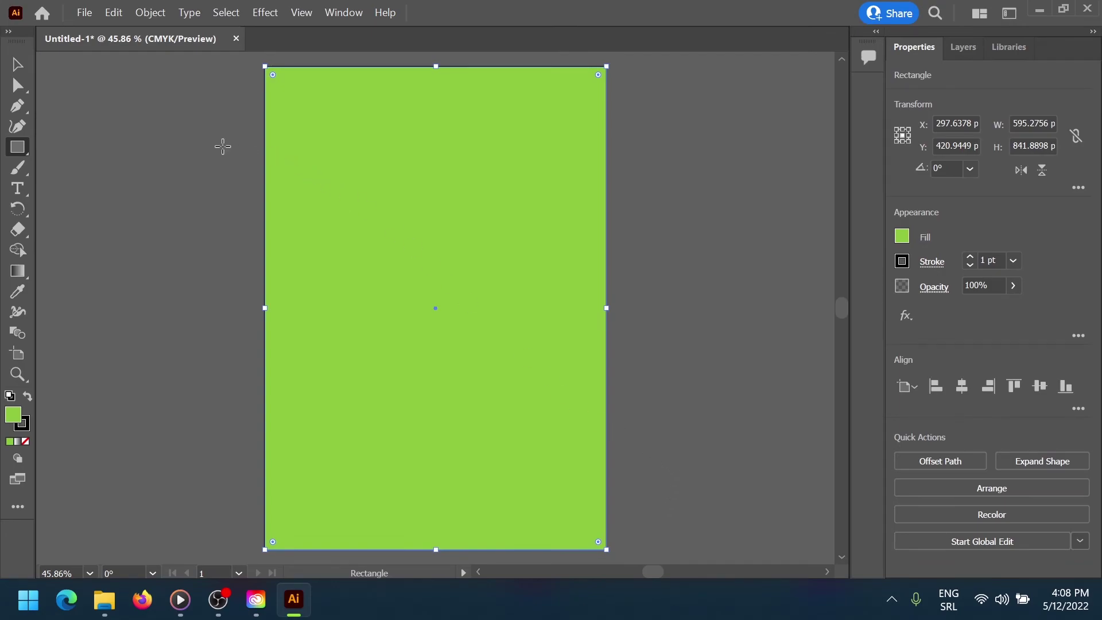
pyautogui.click(951, 48)
pyautogui.click(999, 81)
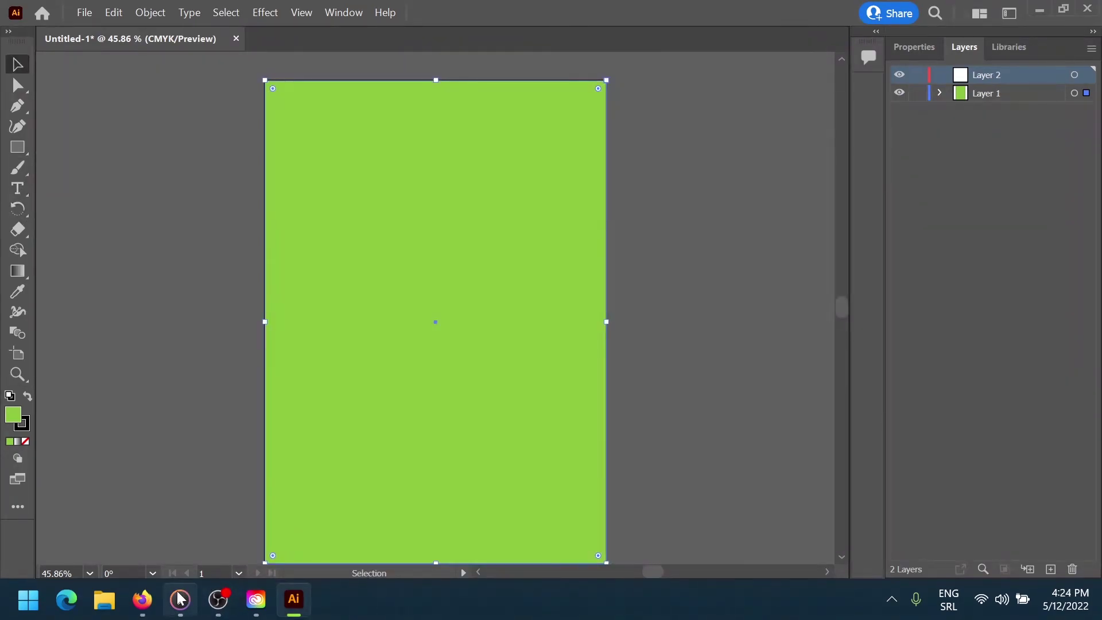
# Create a text box near the top-left and replace its placeholder with 02HERO
pyautogui.moveTo(181, 600)
pyautogui.click(180, 551)
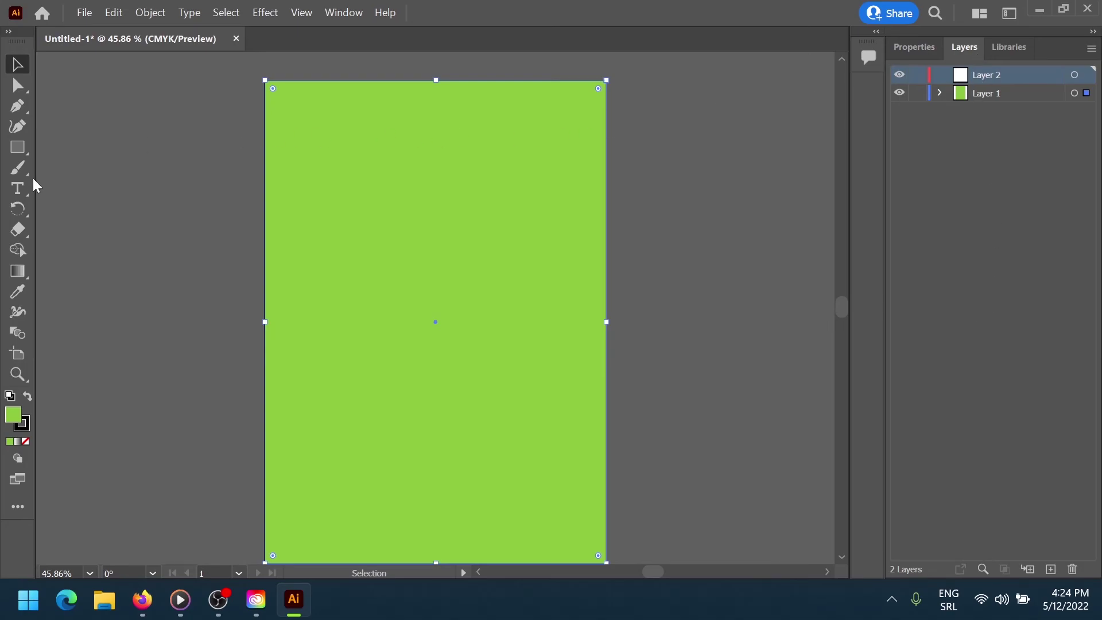
pyautogui.click(17, 188)
pyautogui.moveTo(307, 119); pyautogui.dragTo(375, 151)
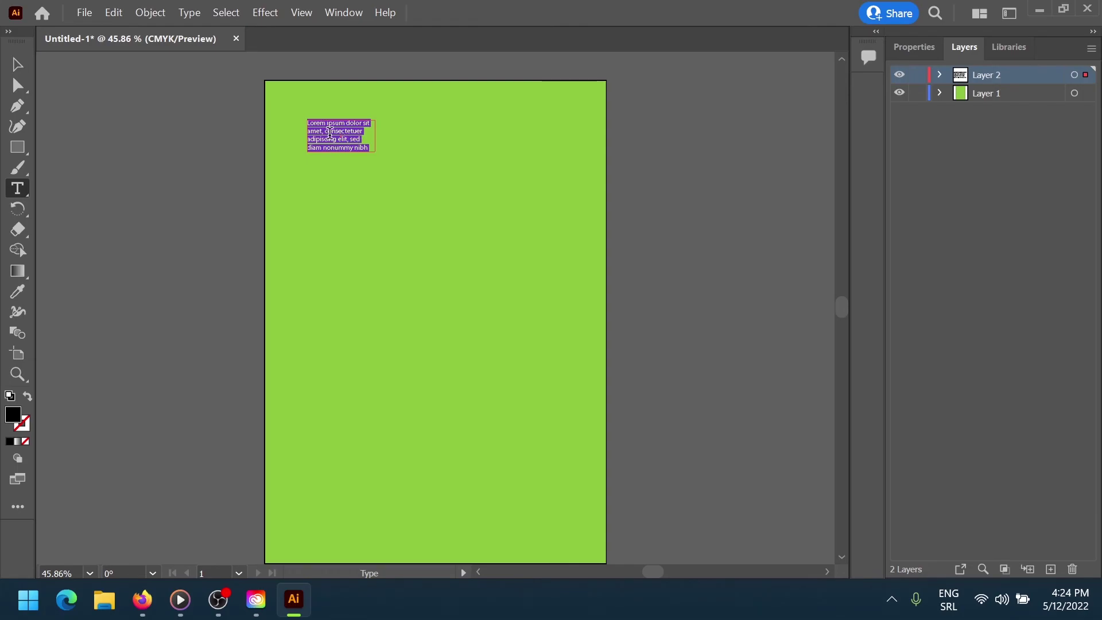
pyautogui.click(333, 124)
pyautogui.tripleClick(332, 124)
pyautogui.press('BackSpace')
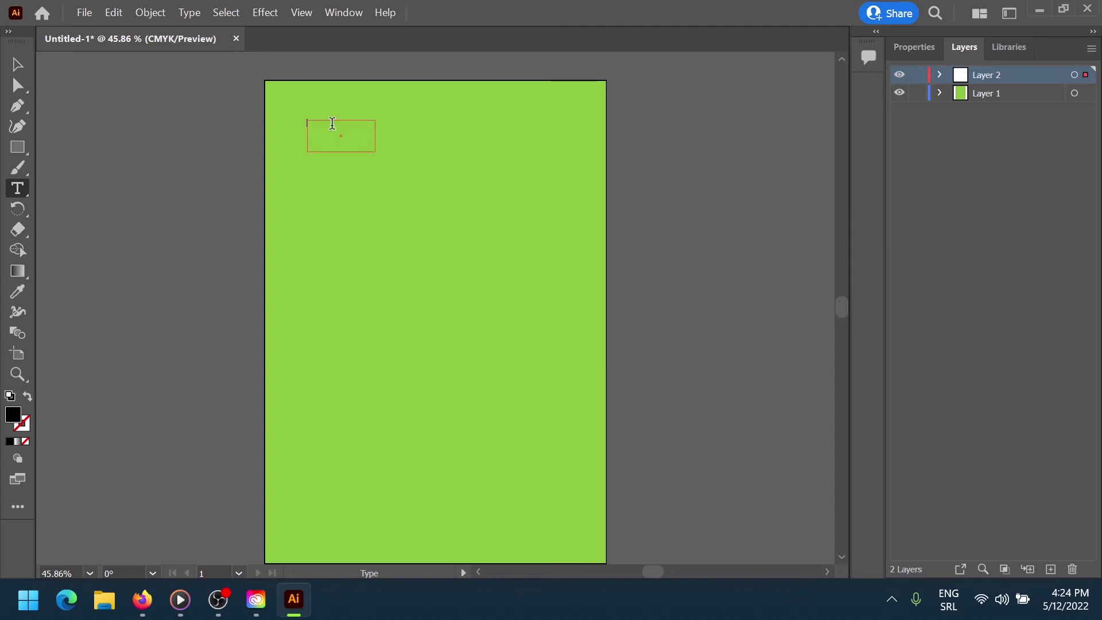
pyautogui.write('02HERO')
pyautogui.moveTo(332, 124); pyautogui.dragTo(304, 123)
# Set the 02HERO title to 72 pt Bahnschrift Regular
pyautogui.click(929, 48)
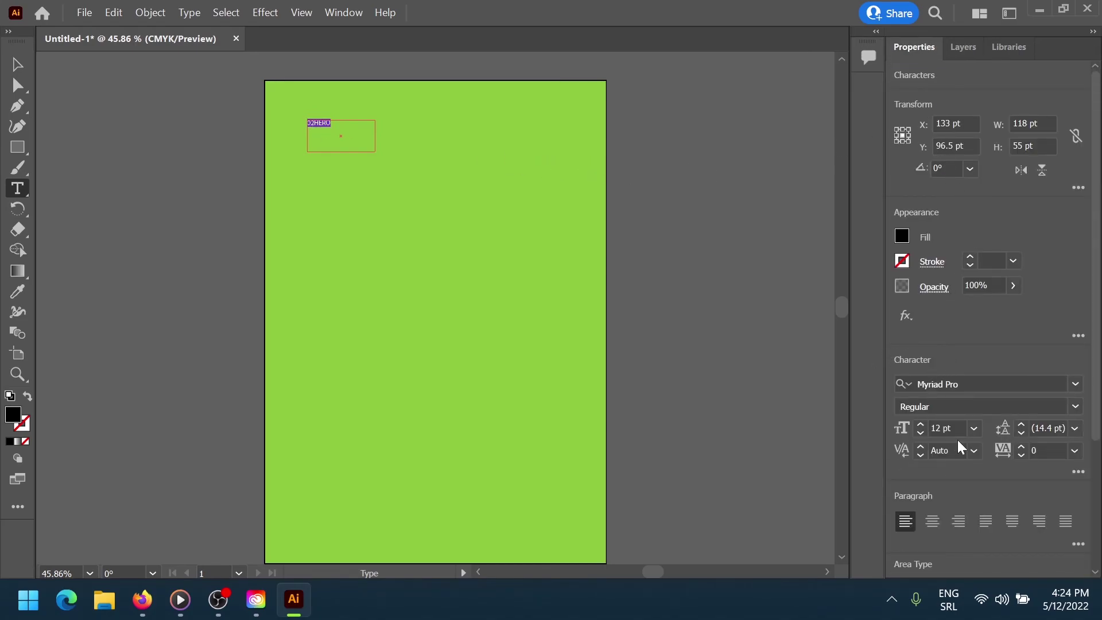
pyautogui.click(930, 428)
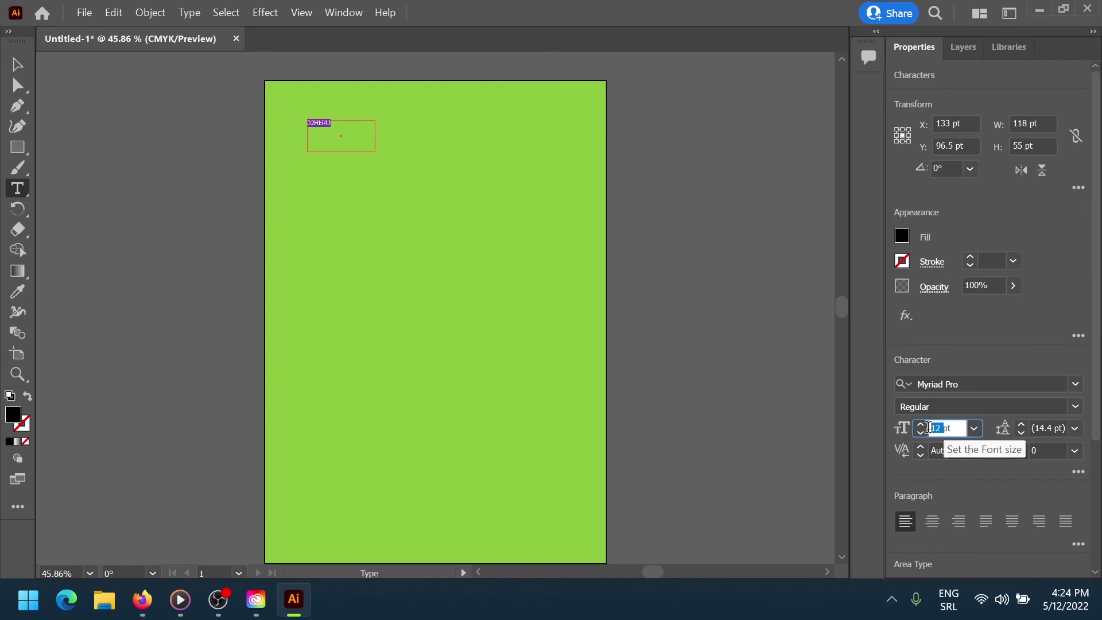
pyautogui.write('72')
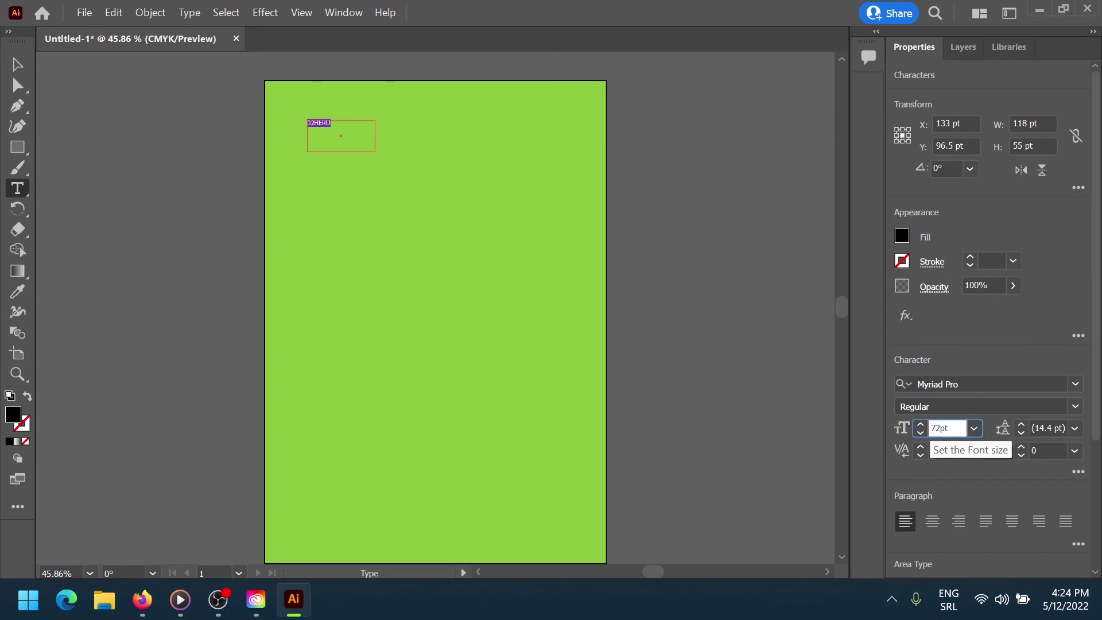
pyautogui.press('Return')
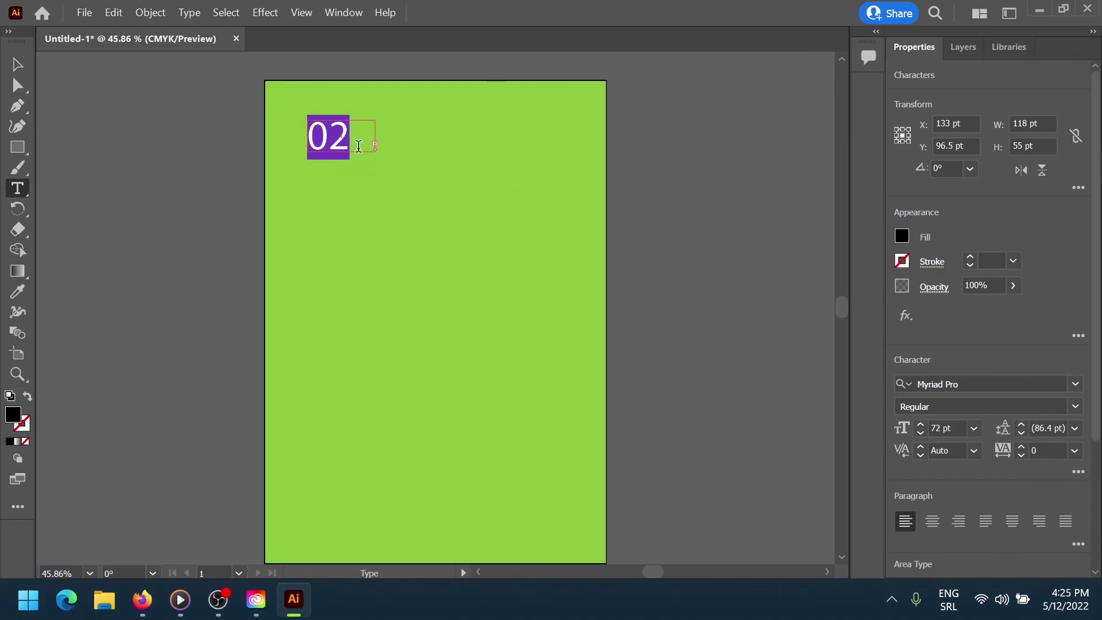
pyautogui.click(1075, 384)
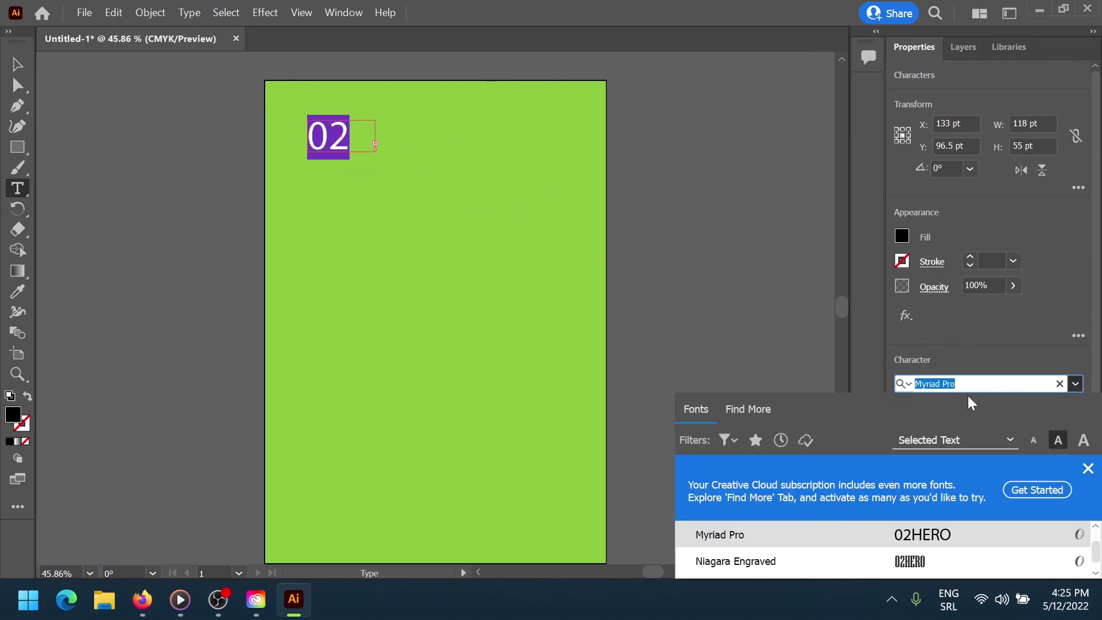
pyautogui.write('BAHN')
pyautogui.click(879, 531)
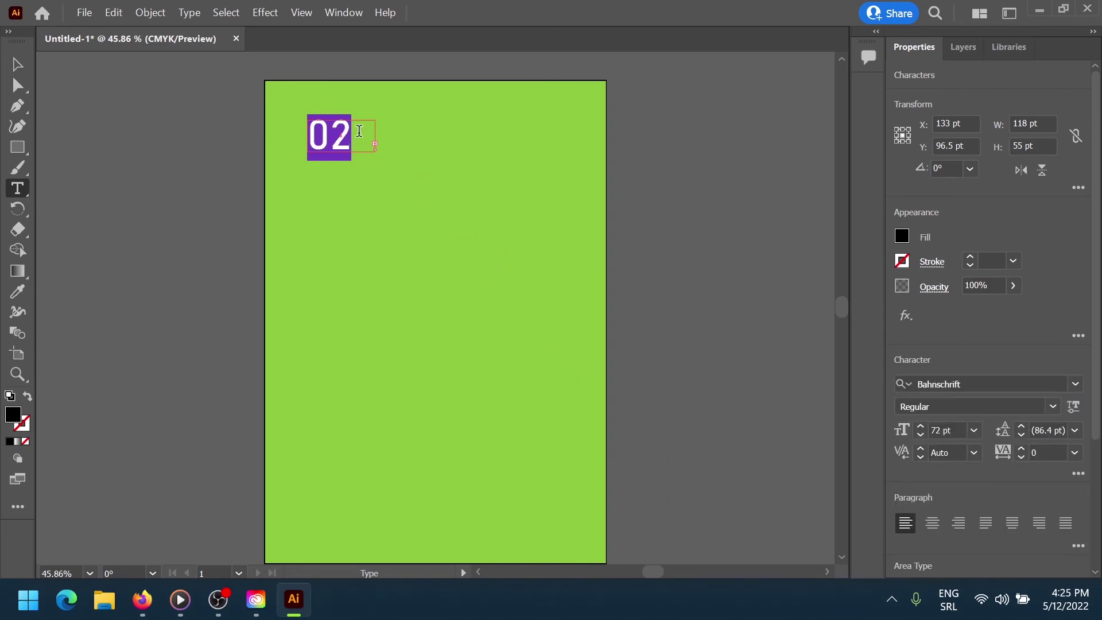
pyautogui.click(17, 64)
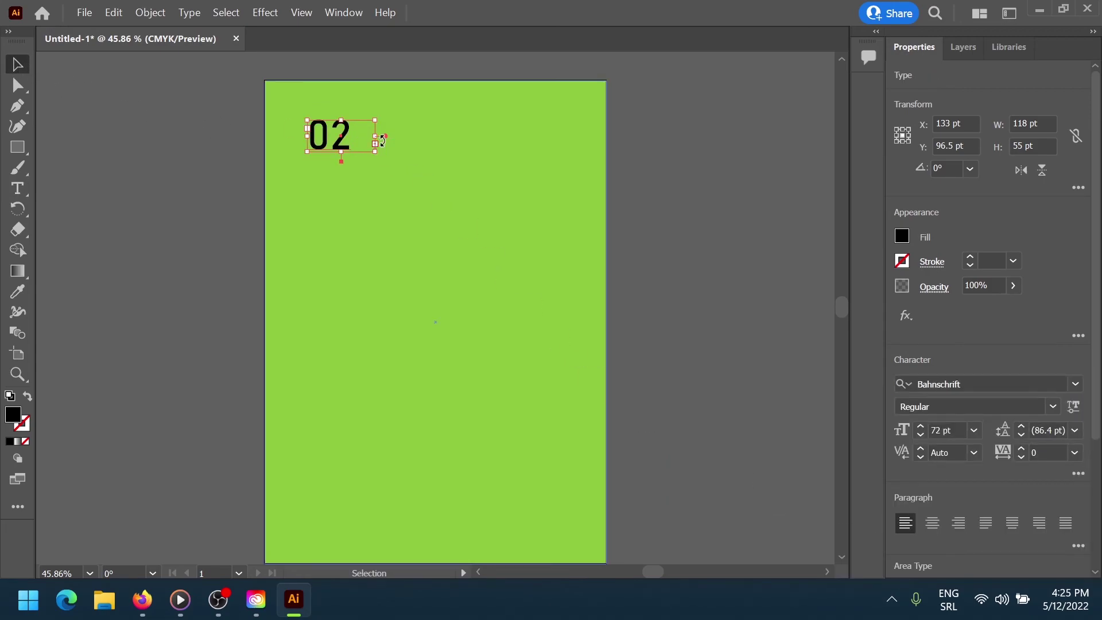
# Widen the 02HERO text frame and paste copies of it below the title
pyautogui.moveTo(377, 154); pyautogui.dragTo(461, 155)
pyautogui.hotkey('ctrl', 'c')
pyautogui.hotkey('ctrl', 'v')
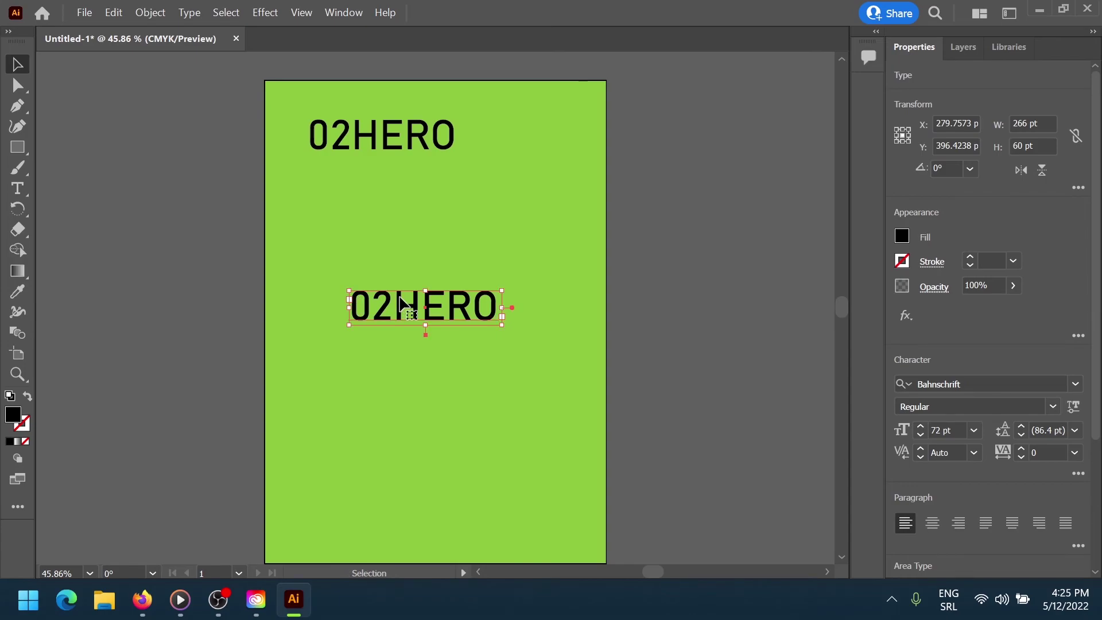
pyautogui.moveTo(403, 304); pyautogui.dragTo(364, 202)
pyautogui.hotkey('ctrl', 'v')
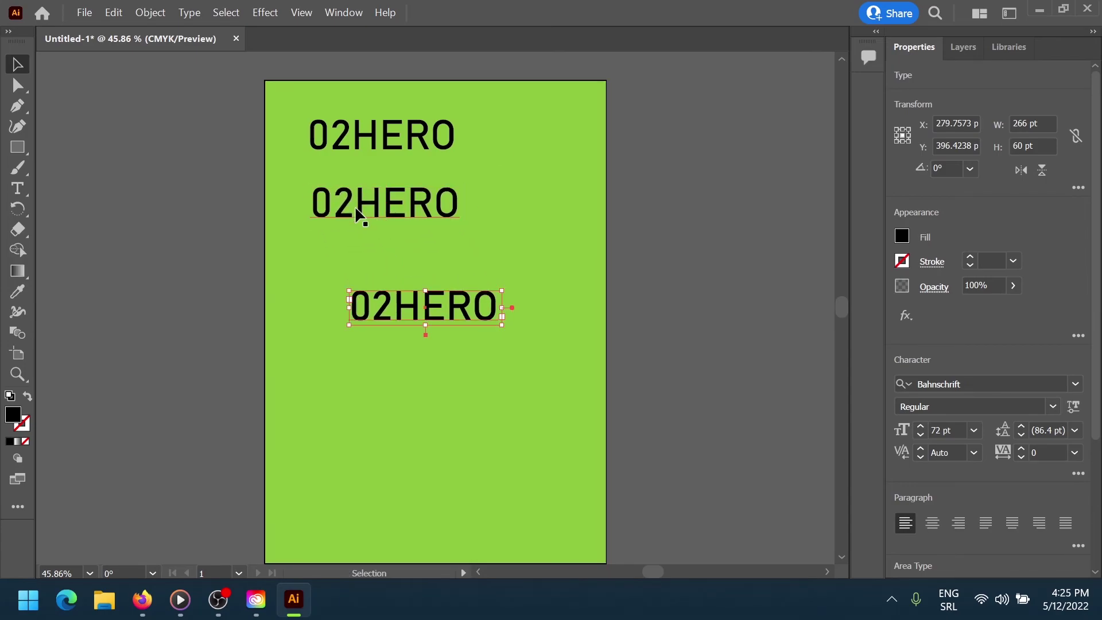
pyautogui.moveTo(405, 307); pyautogui.dragTo(380, 303)
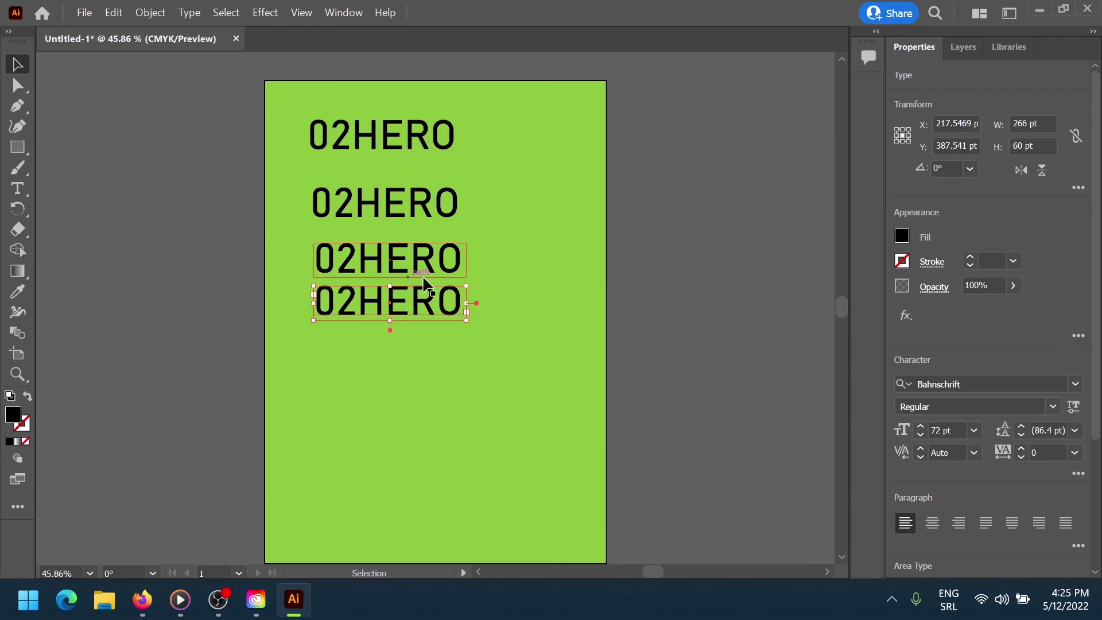
# Lock Layer 1 so the green background can't move
pyautogui.click(962, 47)
pyautogui.click(1000, 92)
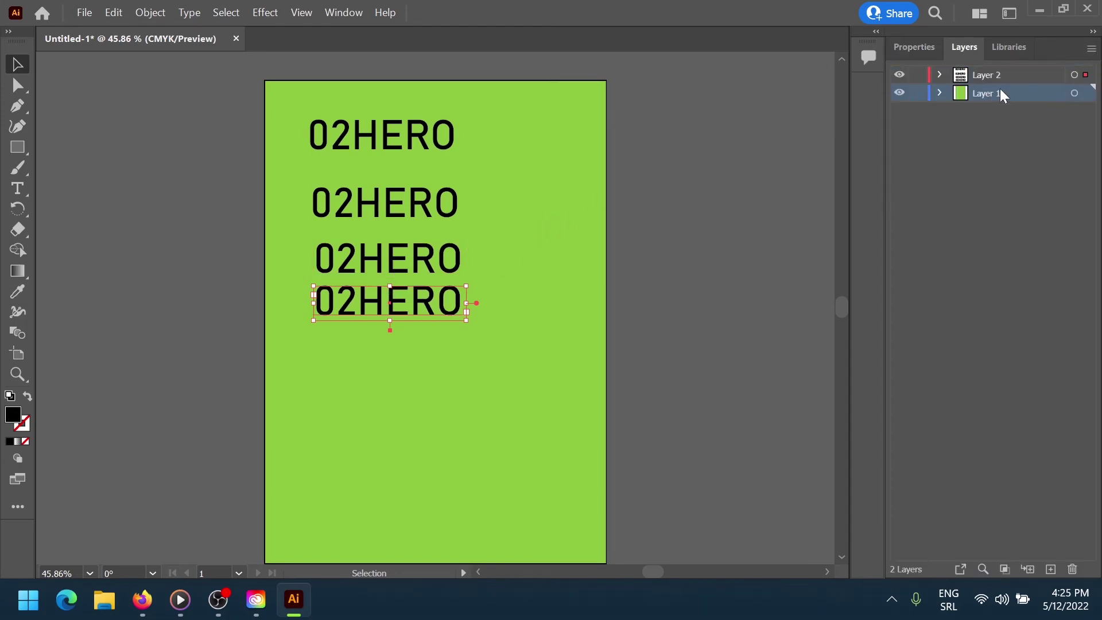
pyautogui.click(917, 93)
pyautogui.moveTo(512, 192)
pyautogui.mouseDown()
pyautogui.moveTo(567, 181)
pyautogui.moveTo(517, 194)
pyautogui.moveTo(512, 185)
pyautogui.moveTo(512, 194)
pyautogui.moveTo(511, 183)
pyautogui.mouseUp()
pyautogui.scroll(-1, 574, 189)
pyautogui.click(919, 94)
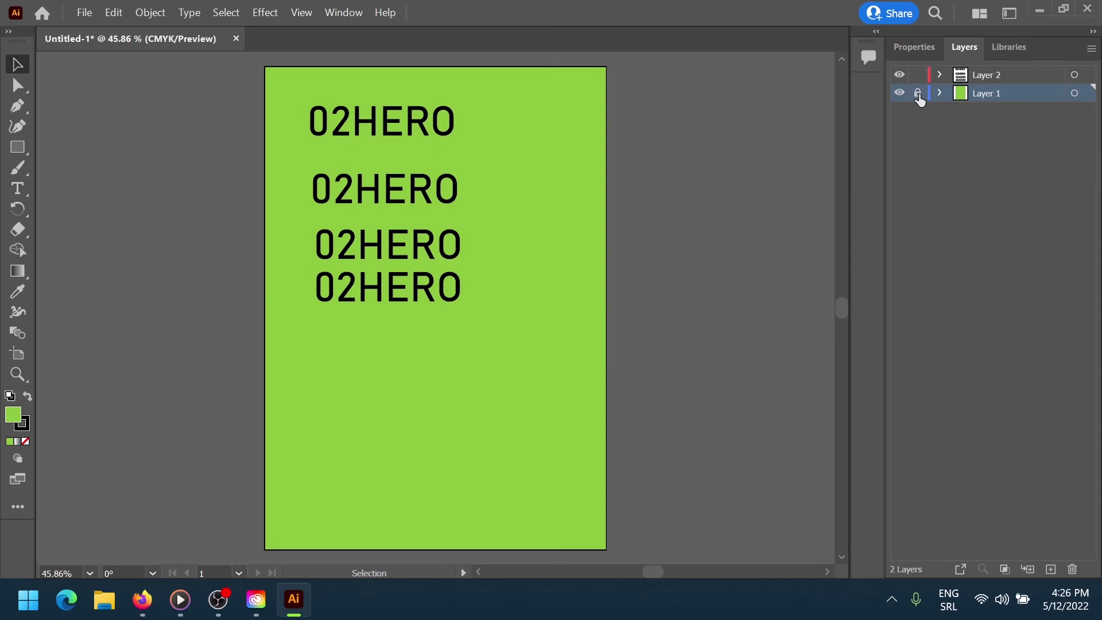
# Stack the second, third and fourth 02HERO lines closely under the title
pyautogui.click(390, 187)
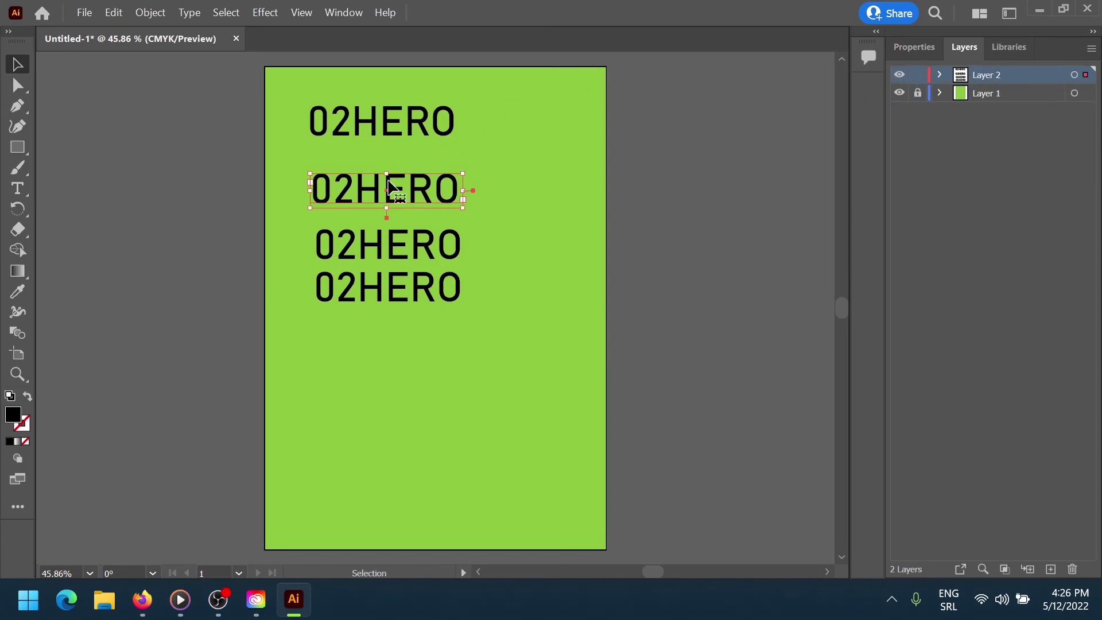
pyautogui.moveTo(390, 186); pyautogui.dragTo(390, 166)
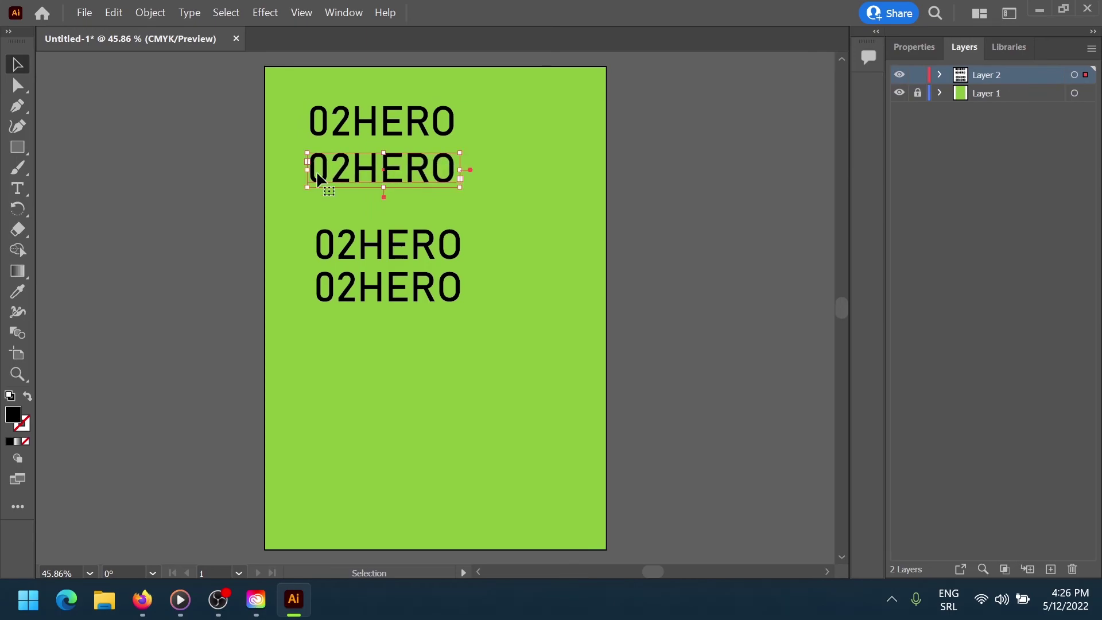
pyautogui.moveTo(401, 246); pyautogui.dragTo(401, 219)
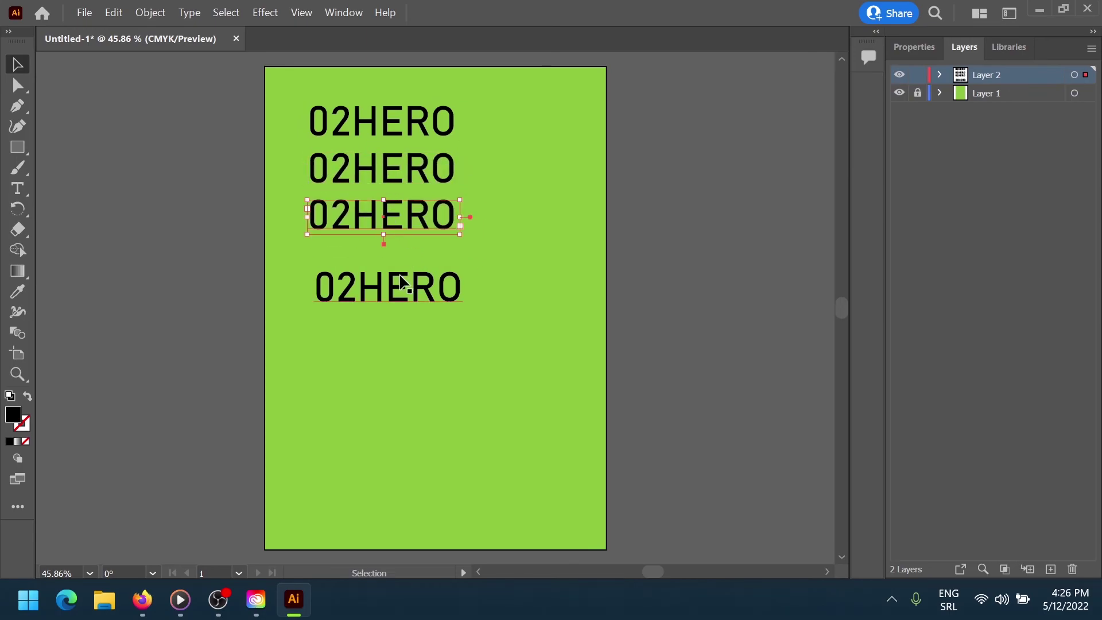
pyautogui.moveTo(401, 283); pyautogui.dragTo(401, 264)
# Set the three copied 02HERO lines to 42, 31 and 21 pt
pyautogui.click(394, 158)
pyautogui.click(915, 47)
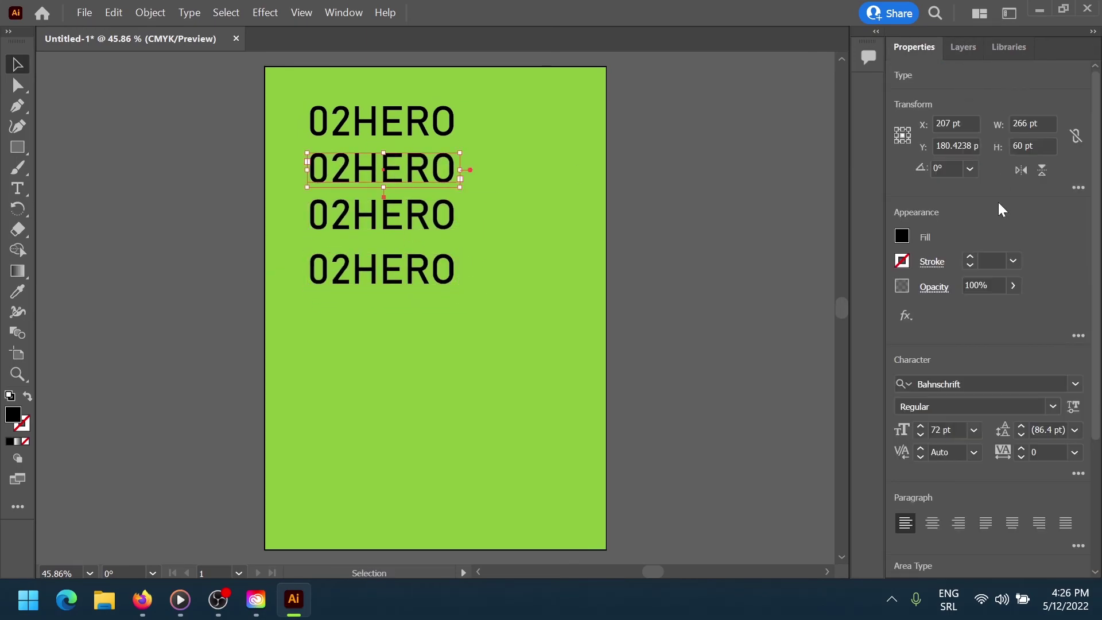
pyautogui.click(944, 429)
pyautogui.write('42')
pyautogui.press('Return')
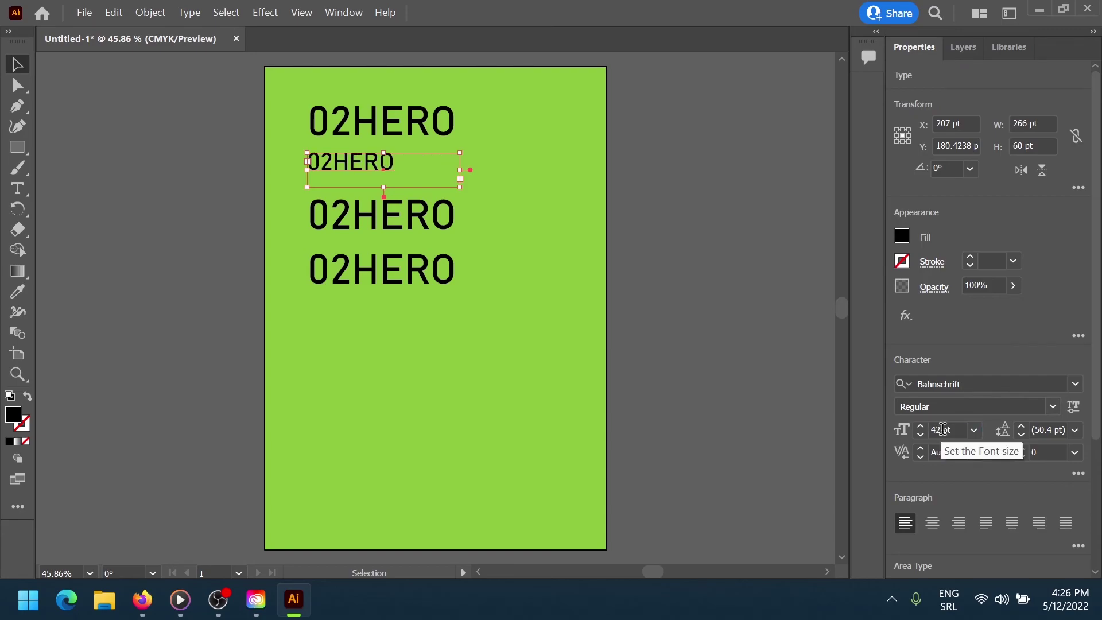
pyautogui.click(448, 218)
pyautogui.moveTo(944, 429)
pyautogui.mouseDown()
pyautogui.moveTo(918, 430)
pyautogui.moveTo(930, 426)
pyautogui.mouseUp()
pyautogui.write('31')
pyautogui.press('Return')
pyautogui.click(450, 267)
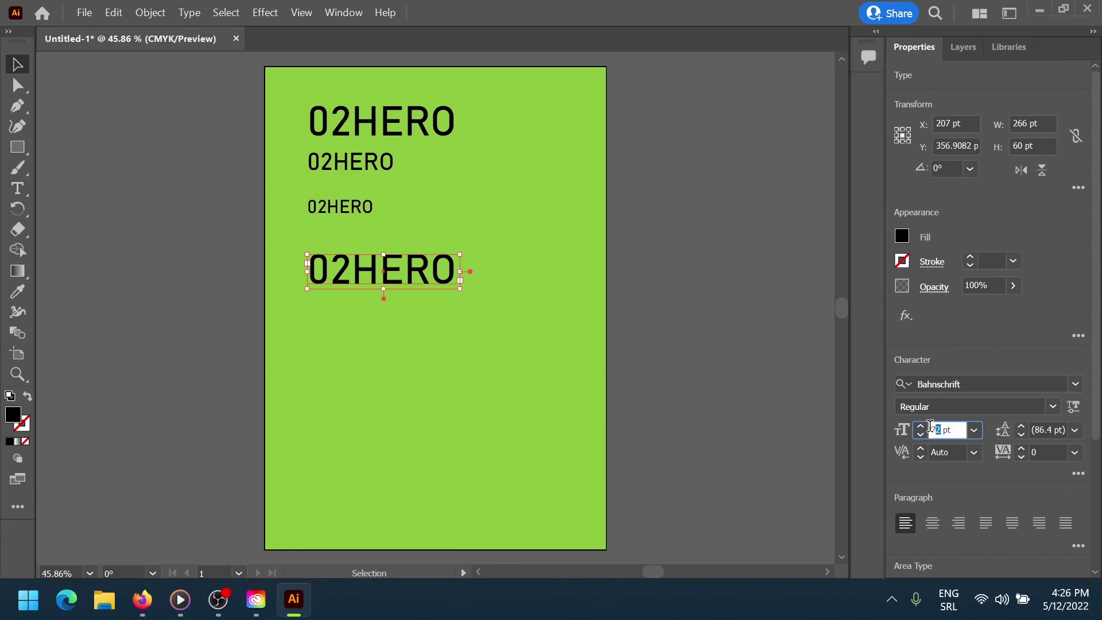
pyautogui.write('21')
pyautogui.press('Return')
pyautogui.click(452, 206)
pyautogui.doubleClick(359, 164)
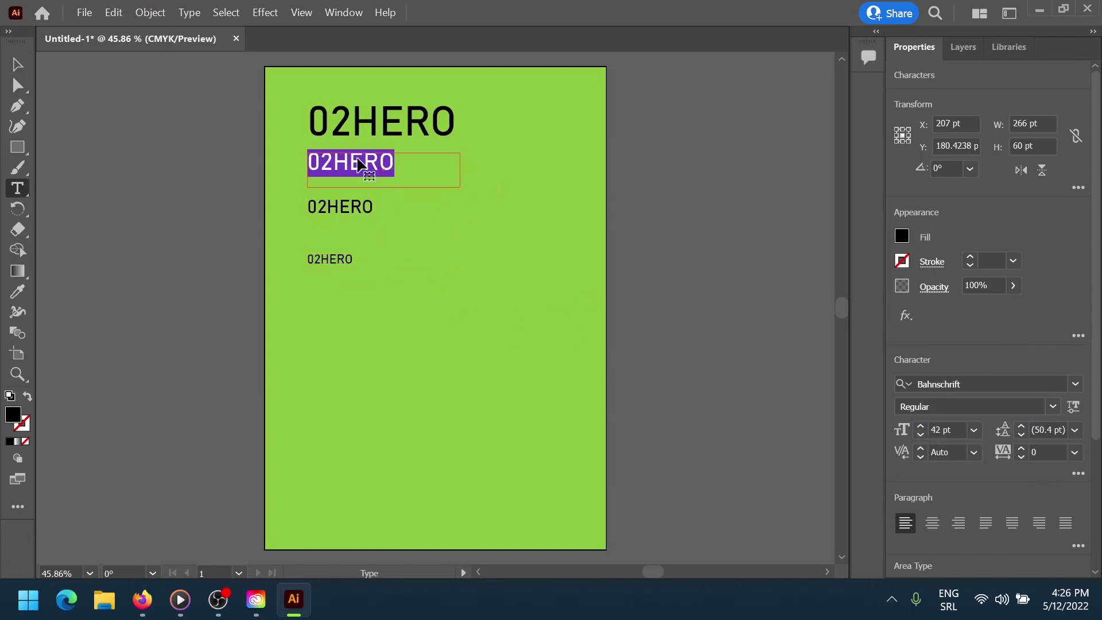
pyautogui.write('Kurs grafičk-')
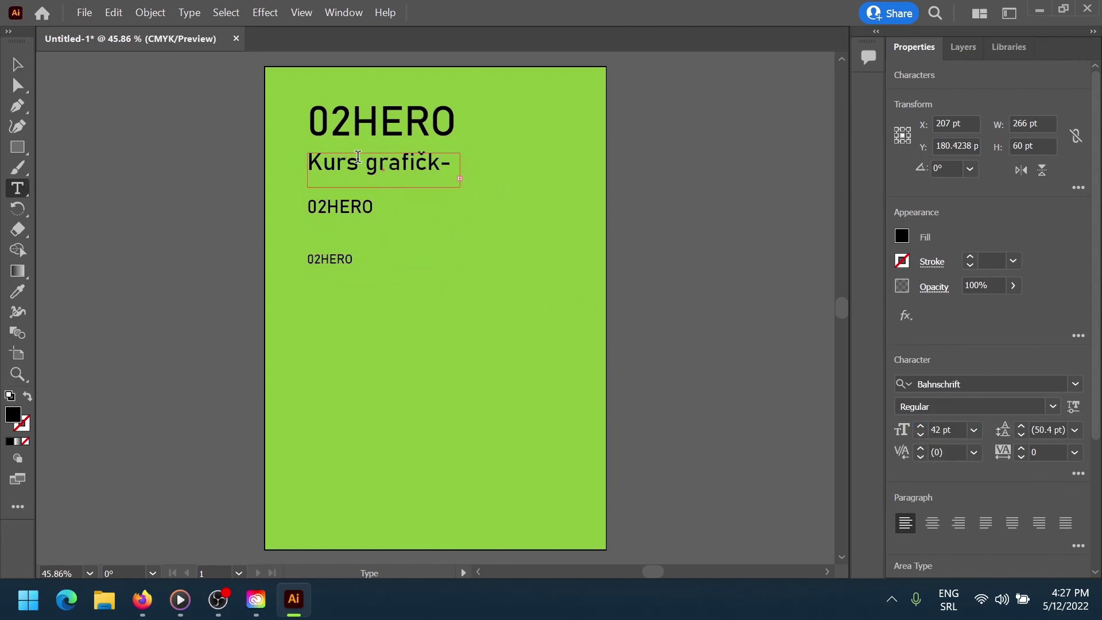
pyautogui.press('Escape')
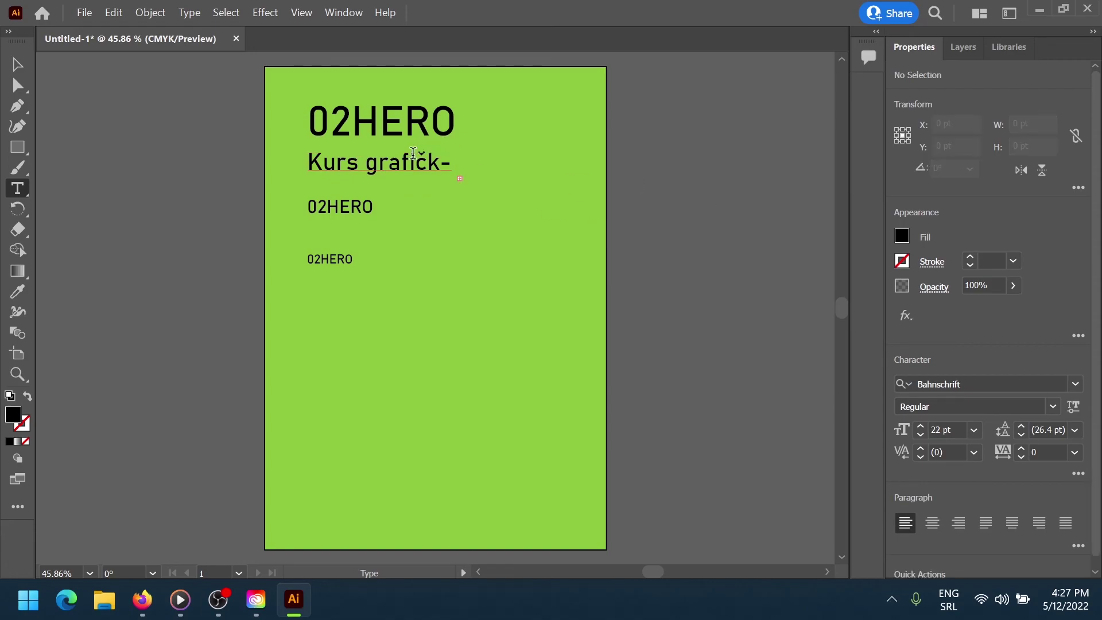
pyautogui.click(463, 180)
pyautogui.moveTo(462, 181); pyautogui.dragTo(558, 184)
pyautogui.moveTo(402, 127)
pyautogui.mouseDown()
pyautogui.moveTo(401, 136)
pyautogui.moveTo(401, 127)
pyautogui.mouseUp()
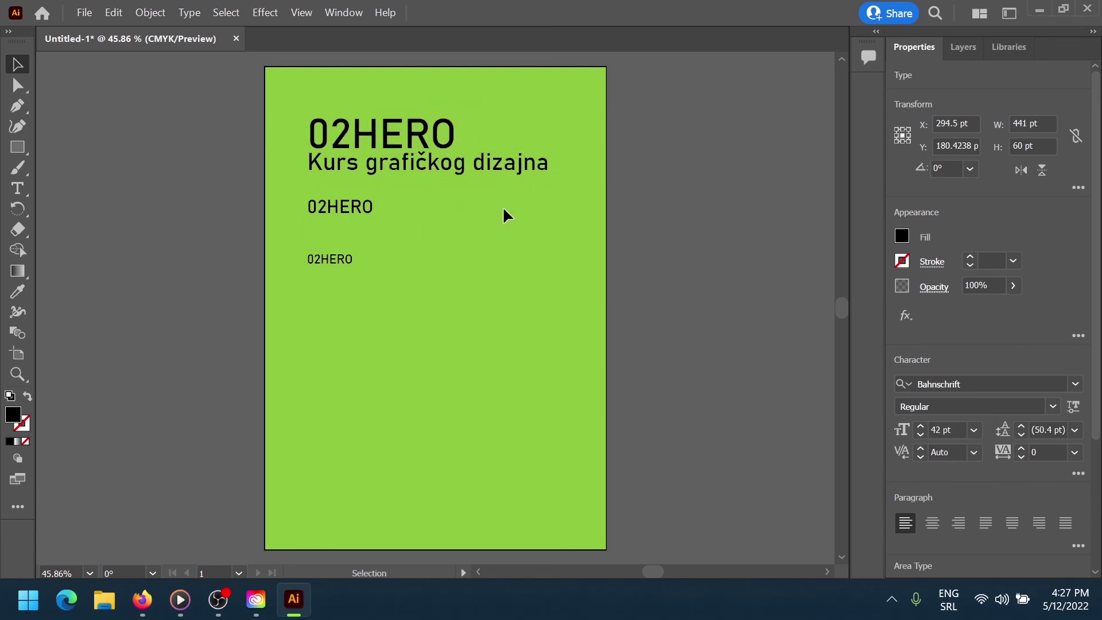
pyautogui.moveTo(328, 258); pyautogui.dragTo(343, 445)
pyautogui.doubleClick(343, 441)
pyautogui.write('Svakog utorka od 16:00')
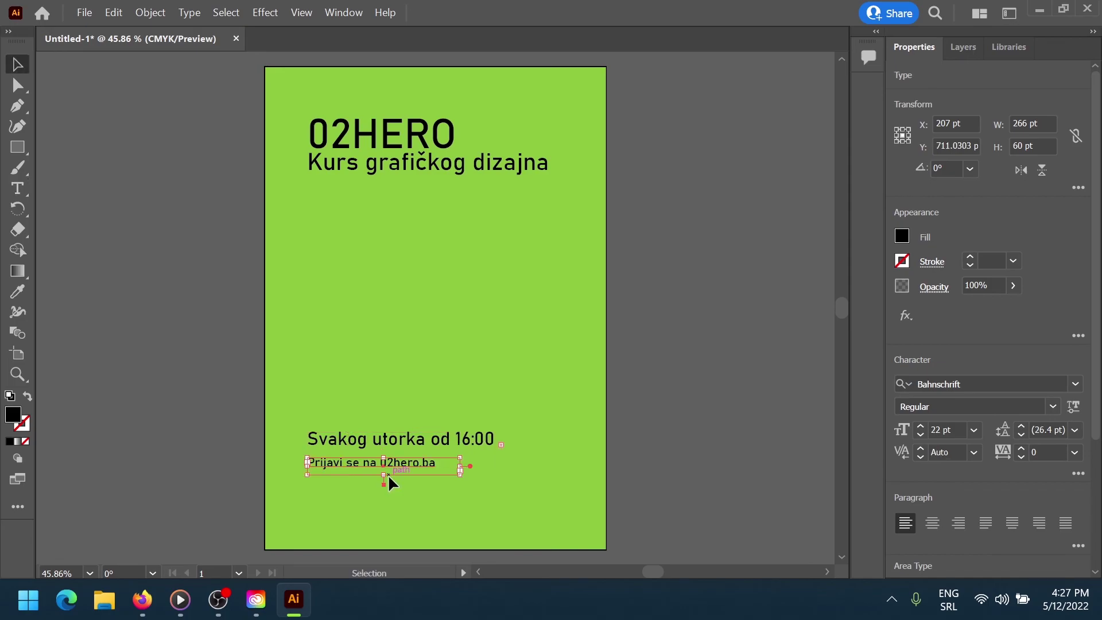
pyautogui.moveTo(388, 482); pyautogui.dragTo(421, 431)
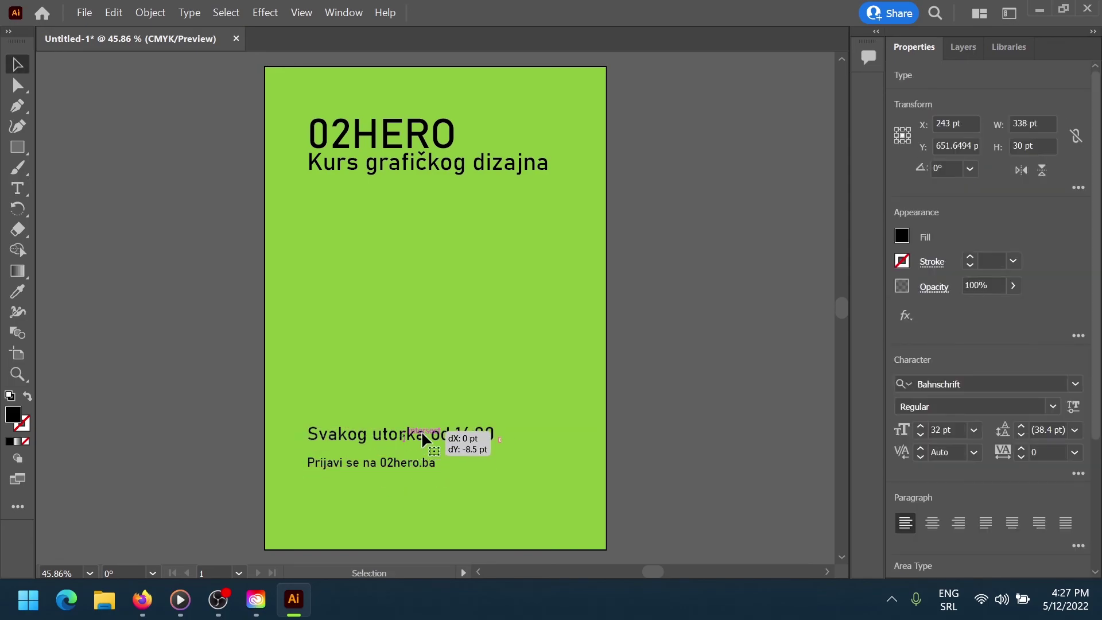
pyautogui.click(454, 356)
pyautogui.moveTo(436, 171); pyautogui.dragTo(437, 179)
pyautogui.click(678, 422)
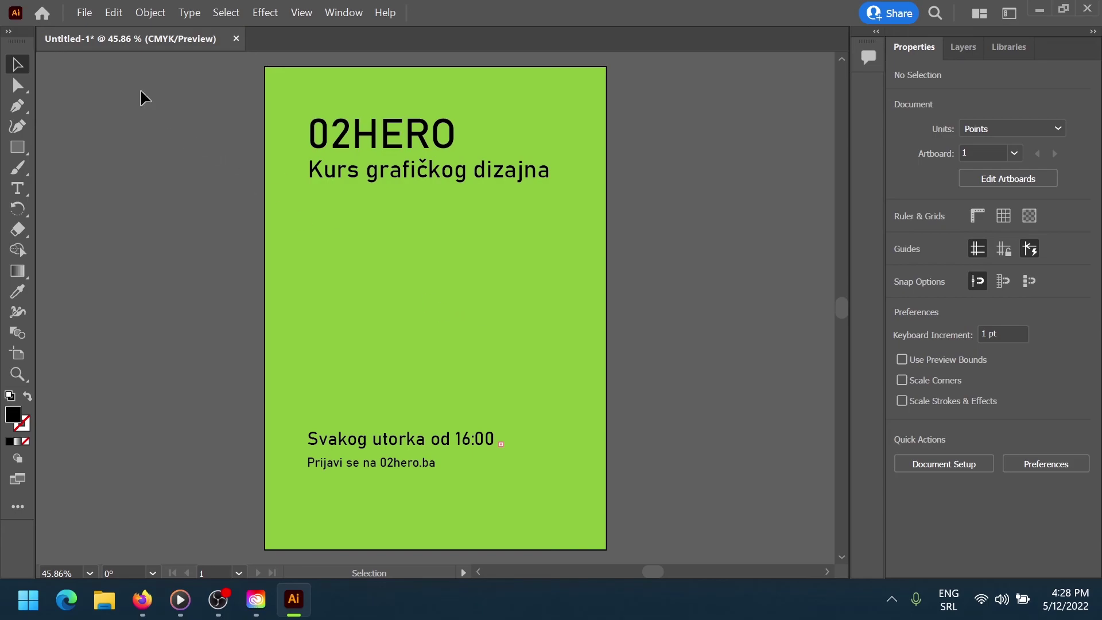
# Export the poster to the Desktop as grafika.png
pyautogui.click(81, 17)
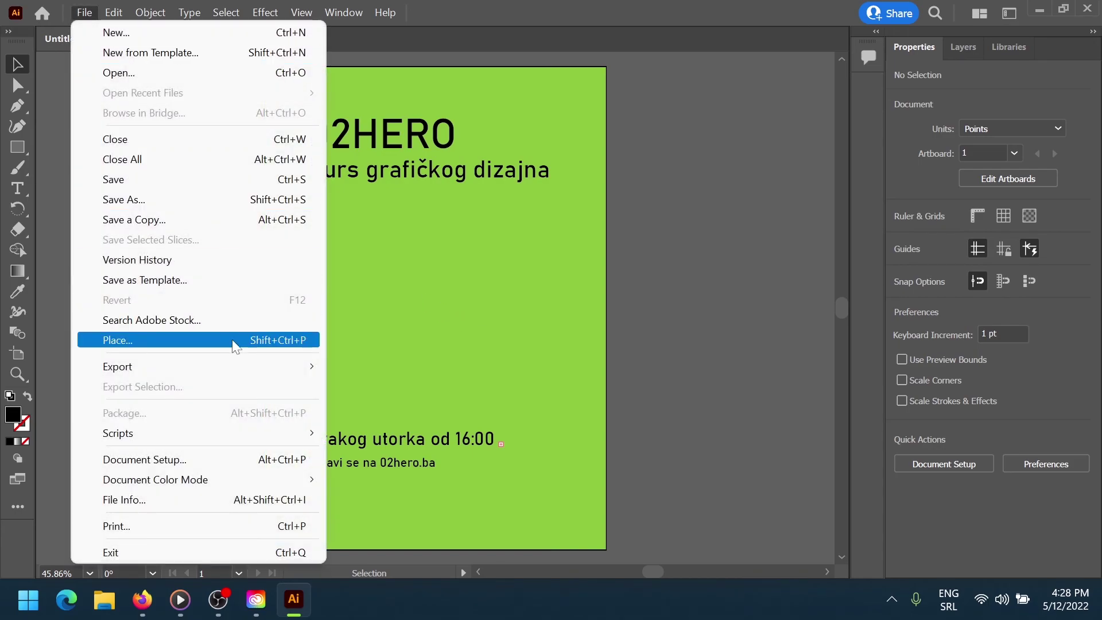
pyautogui.moveTo(239, 363)
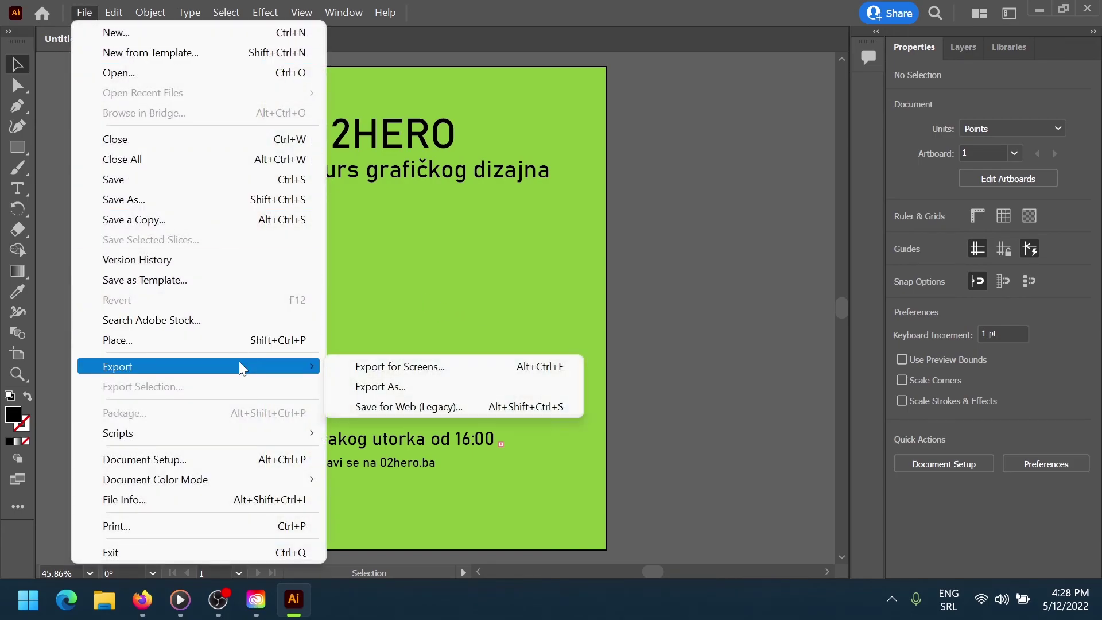
pyautogui.click(394, 388)
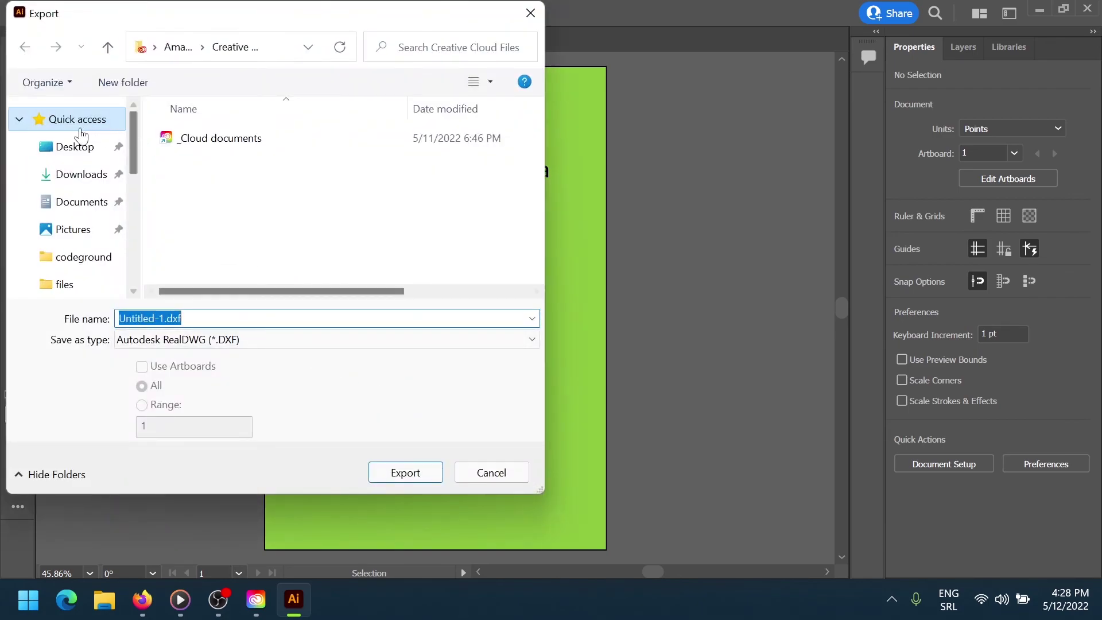
pyautogui.click(76, 148)
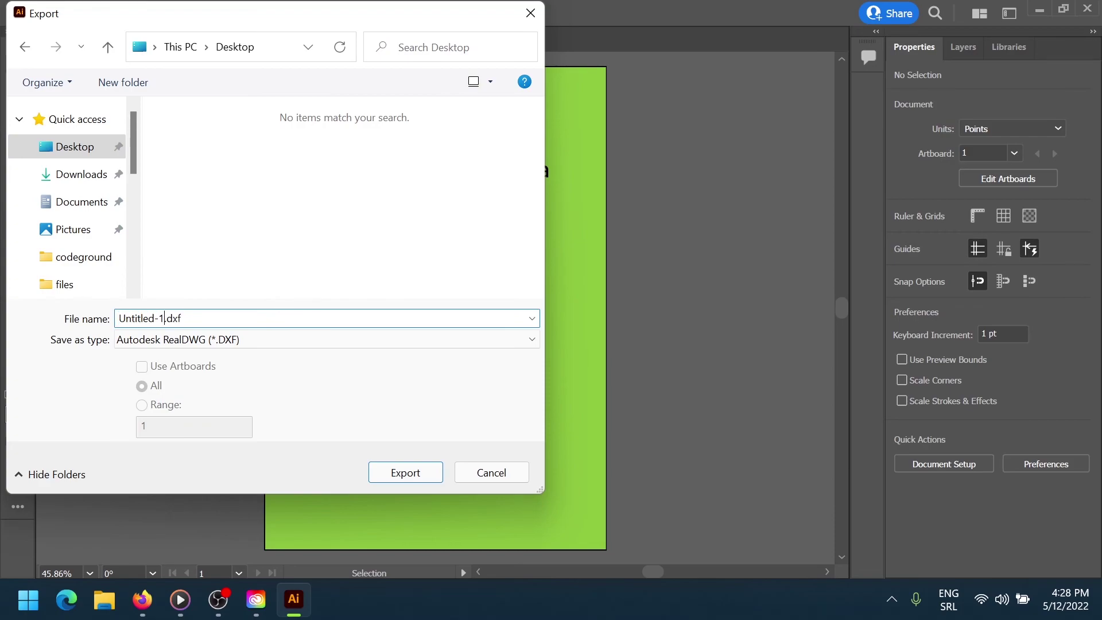
pyautogui.write('grafika')
pyautogui.click(244, 343)
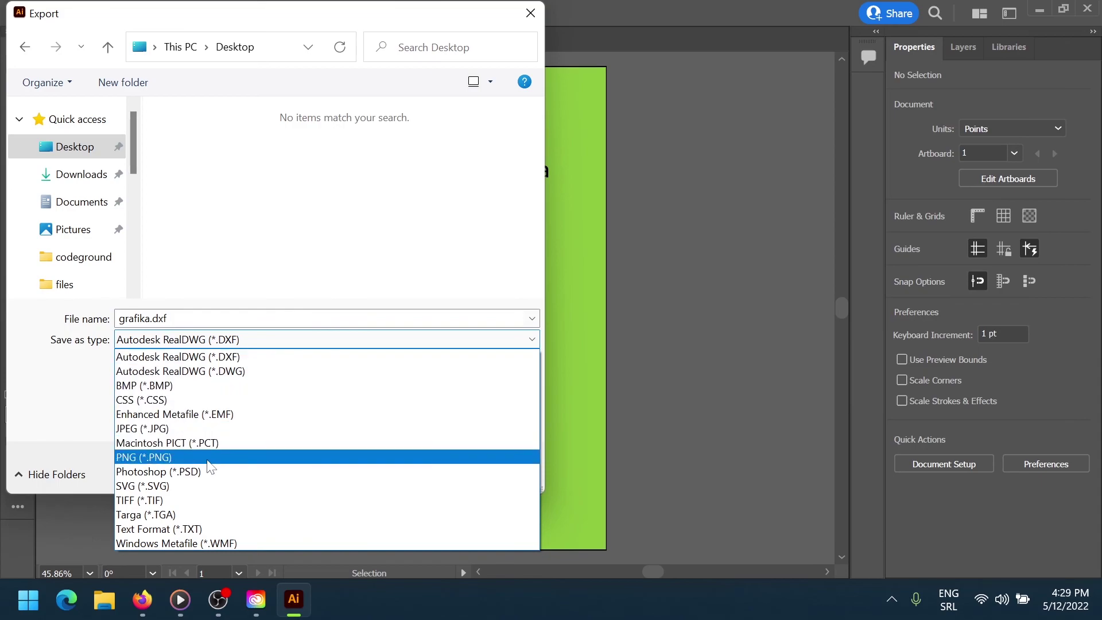
pyautogui.click(208, 458)
pyautogui.click(402, 469)
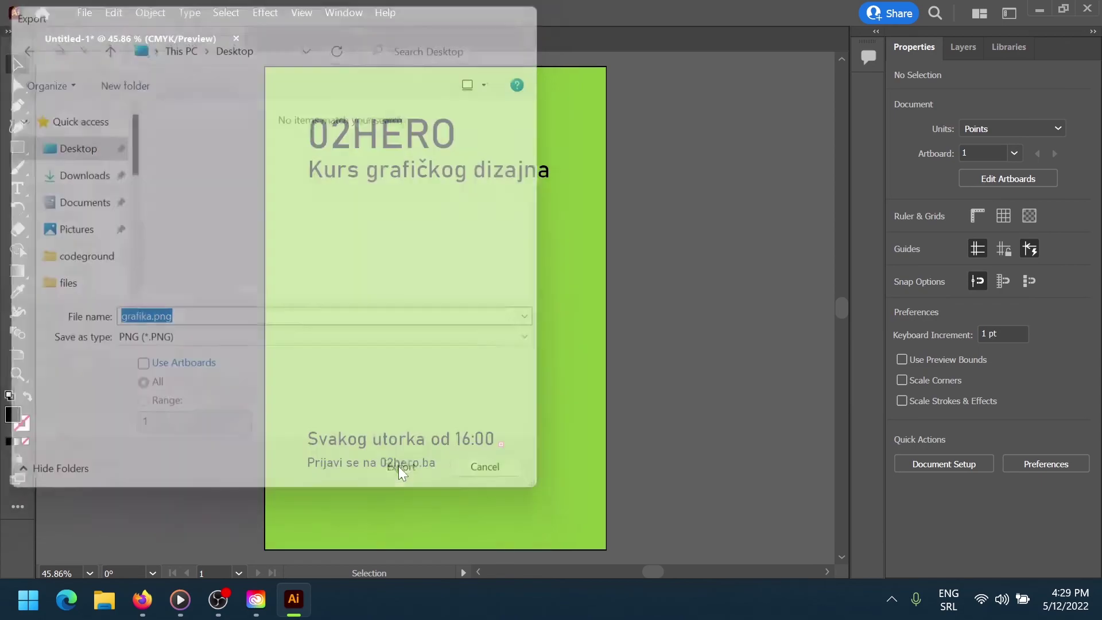
pyautogui.click(560, 557)
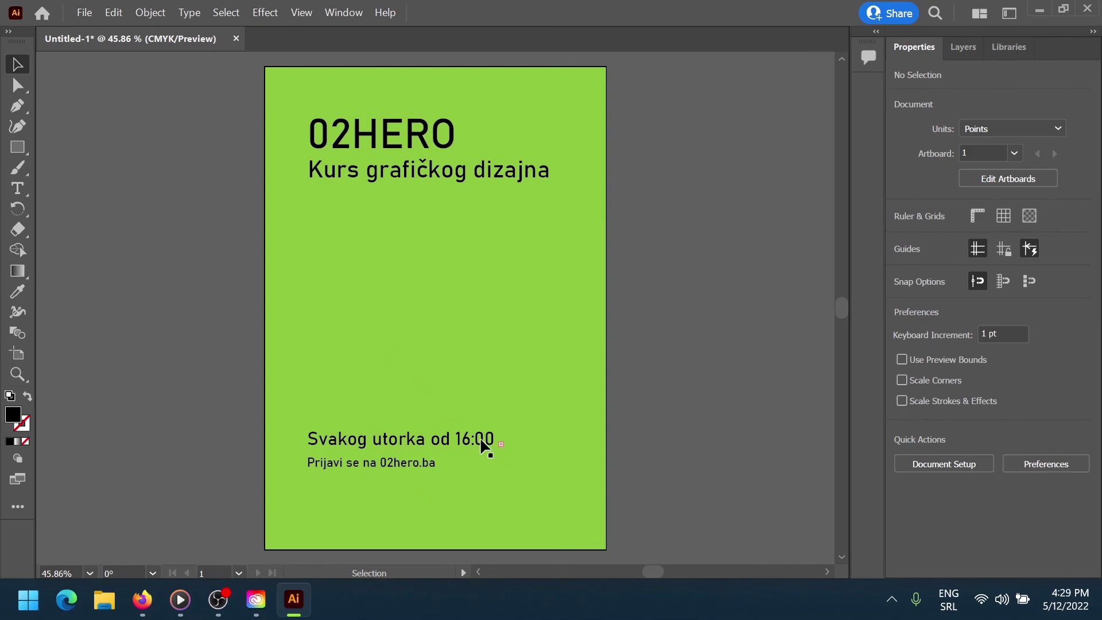
# Export the poster again to the Desktop as grafika.svg
pyautogui.click(84, 13)
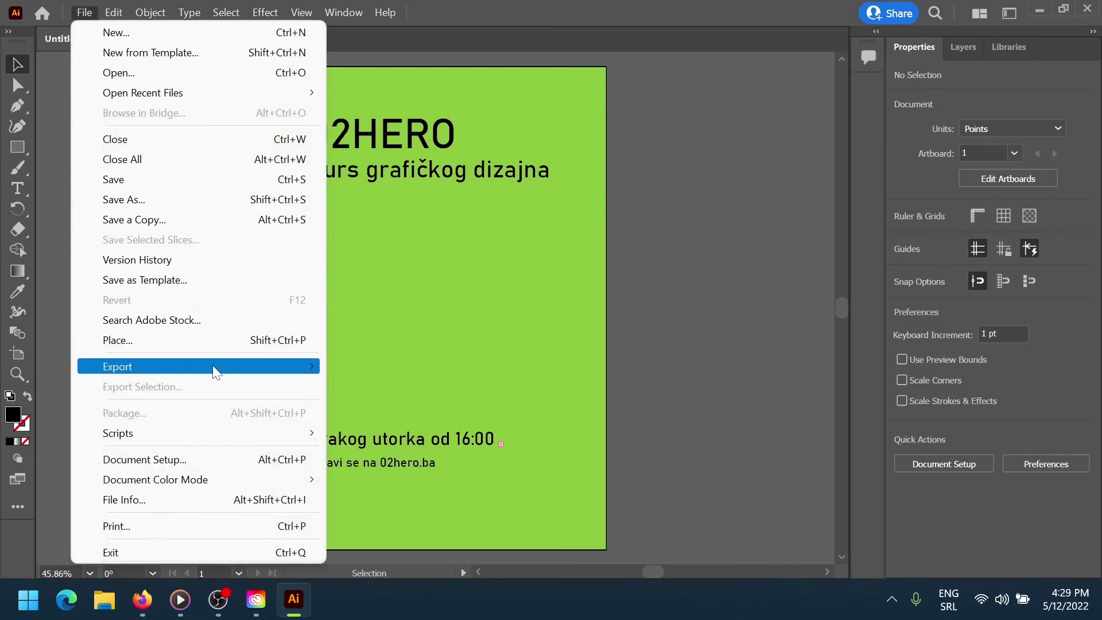
pyautogui.moveTo(216, 372)
pyautogui.click(369, 387)
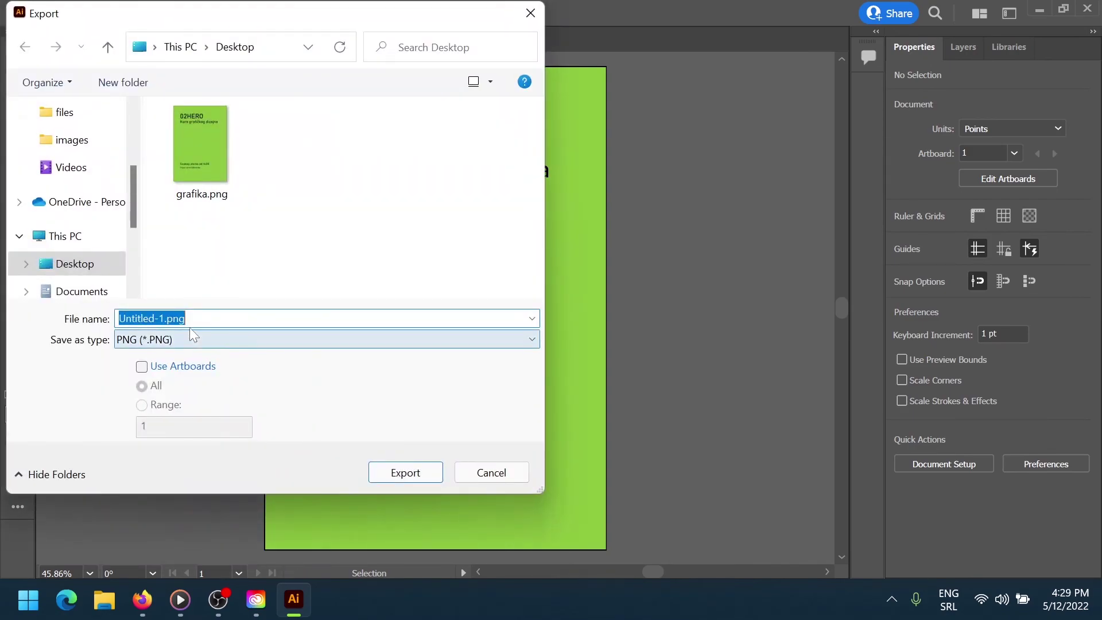
pyautogui.click(167, 318)
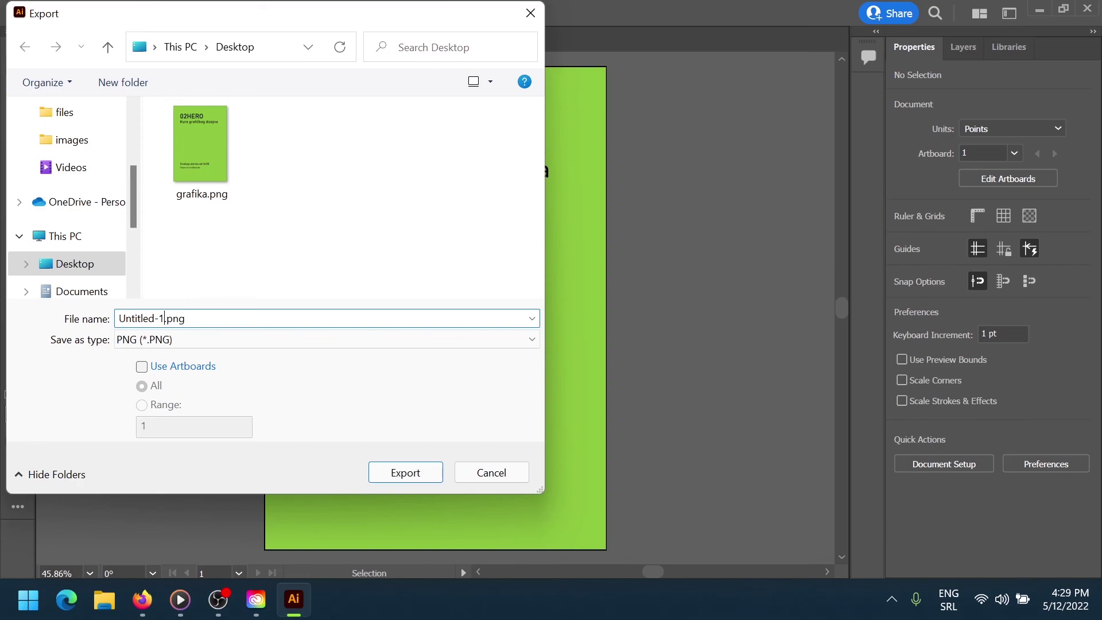
pyautogui.hotkey('shift', 'Home')
pyautogui.write('grafika')
pyautogui.click(352, 339)
pyautogui.click(298, 486)
pyautogui.click(405, 473)
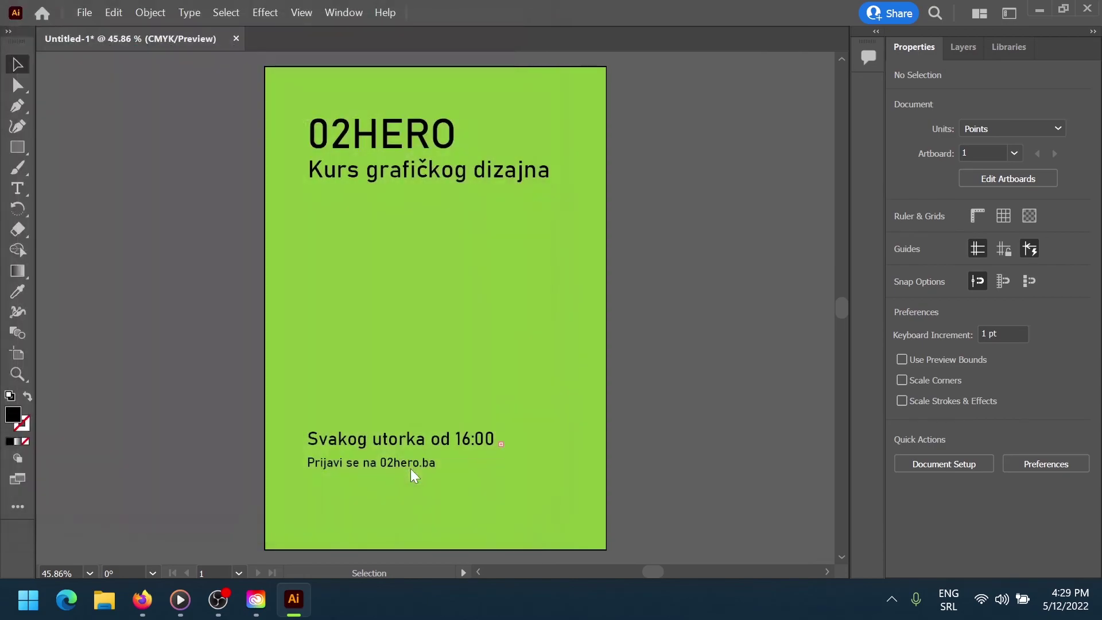
# Confirm the SVG export and open grafika.png from the desktop in Photos
pyautogui.click(562, 359)
pyautogui.press('super+d')
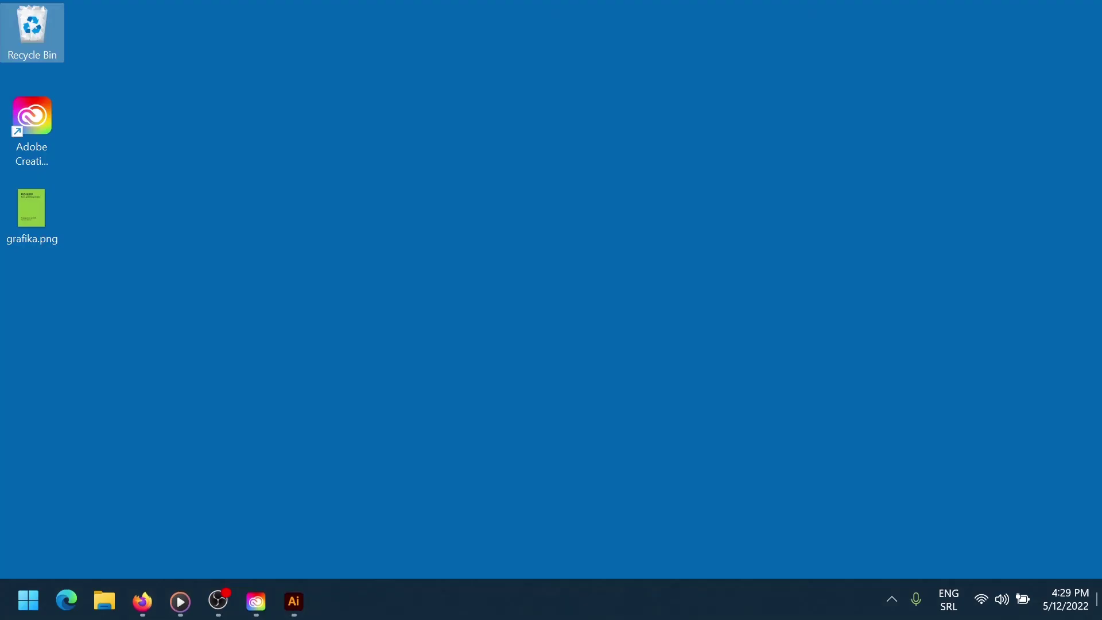
pyautogui.click(57, 219)
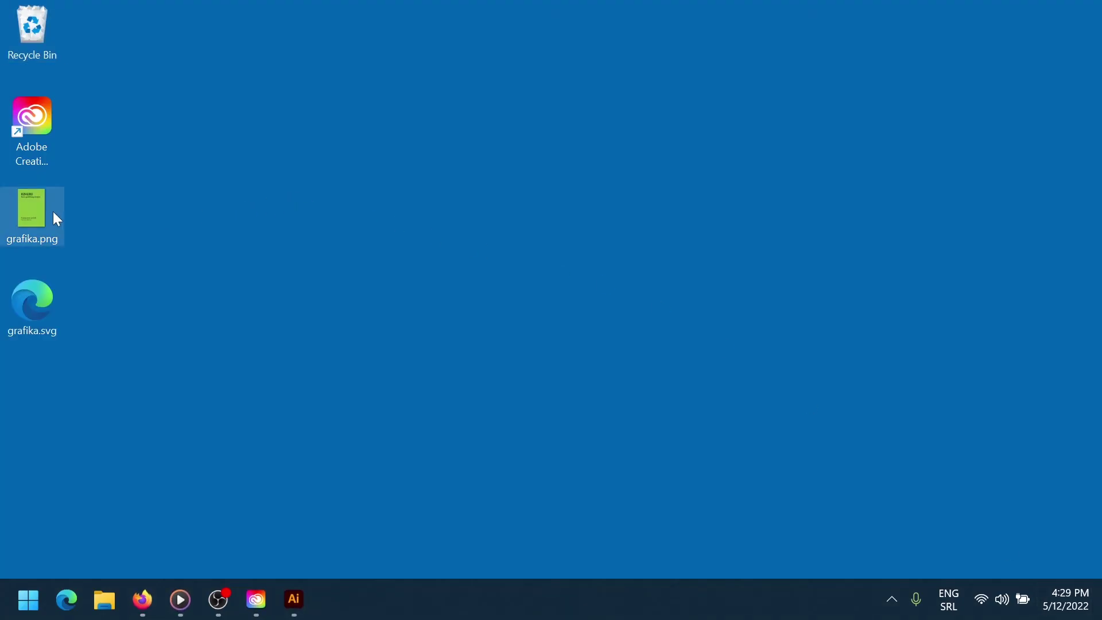
pyautogui.doubleClick(54, 213)
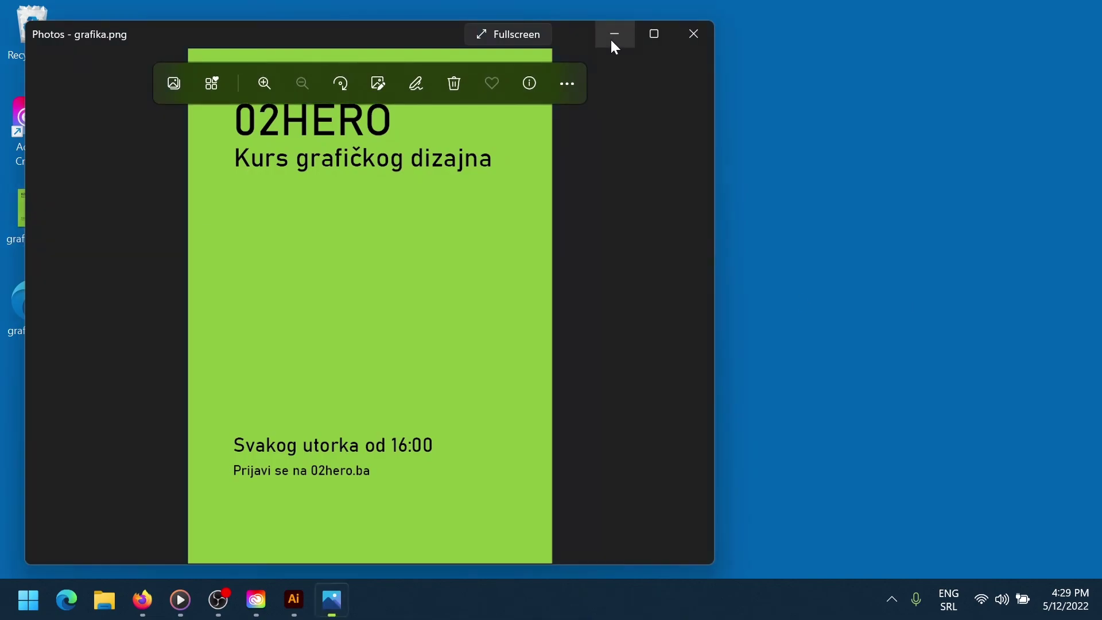
# Open grafika.svg in Edge and arrange the PNG viewer beside it, zooming into the PNG
pyautogui.click(615, 47)
pyautogui.doubleClick(21, 299)
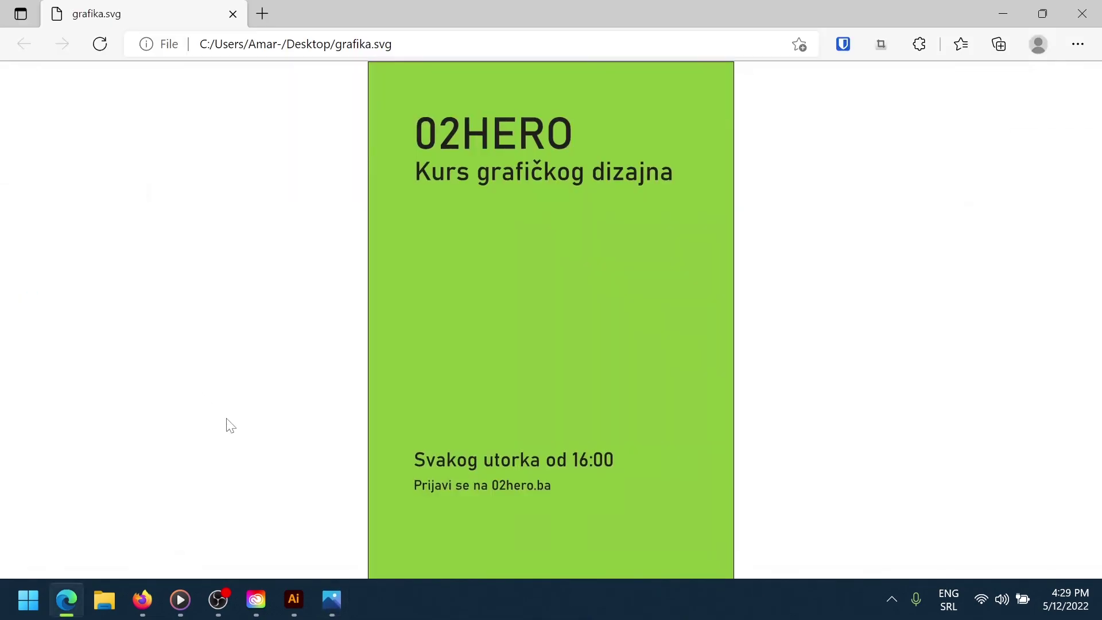
pyautogui.click(347, 599)
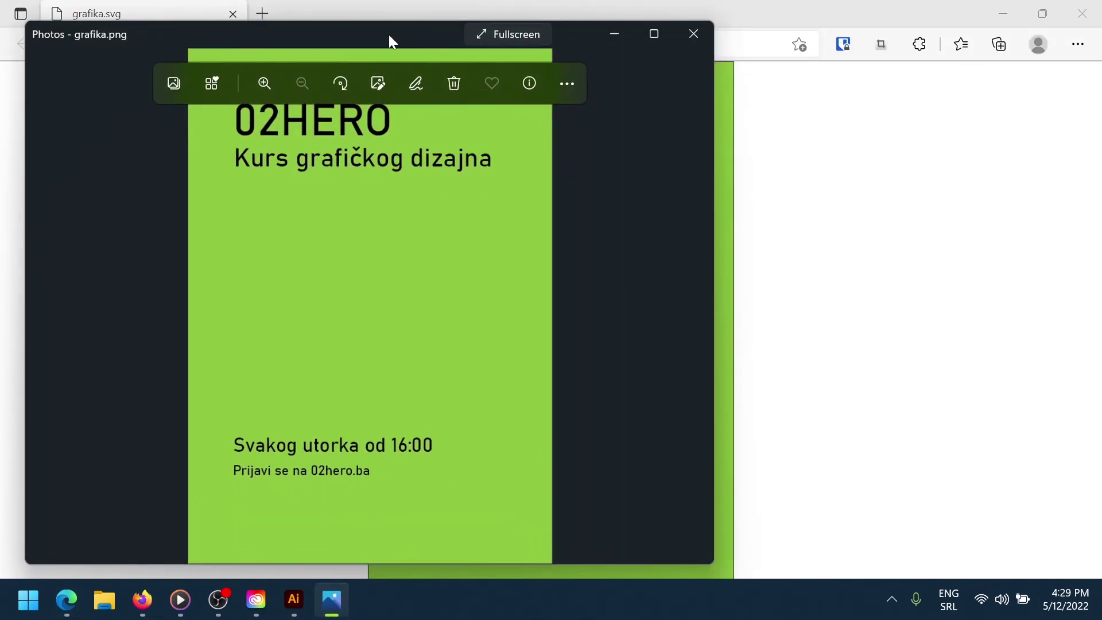
pyautogui.moveTo(388, 34); pyautogui.dragTo(570, 38)
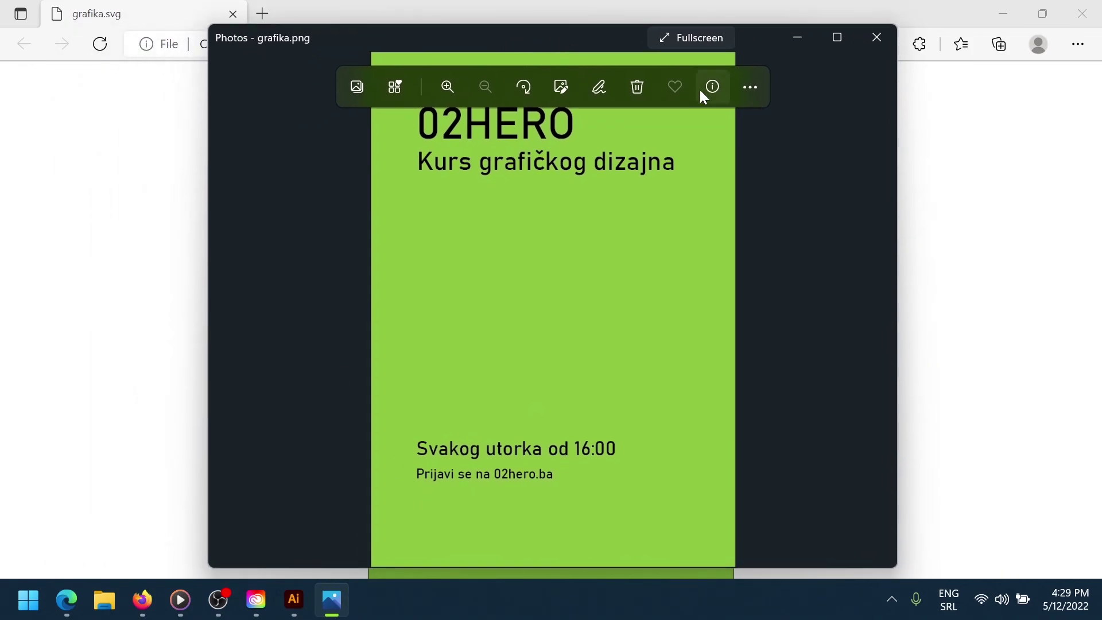
pyautogui.click(797, 38)
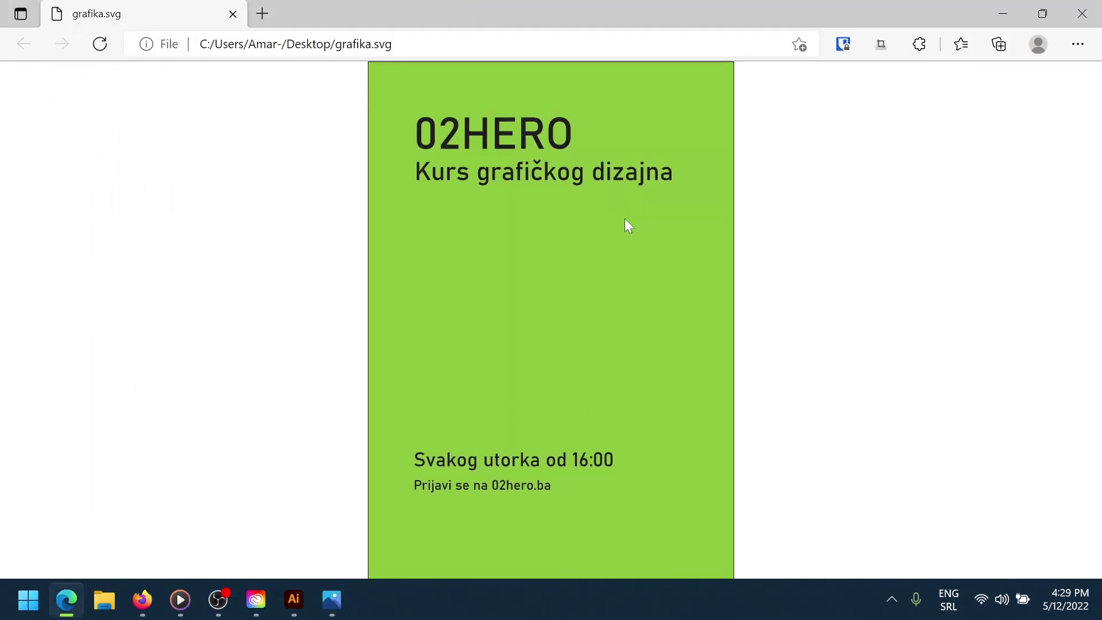
pyautogui.click(331, 600)
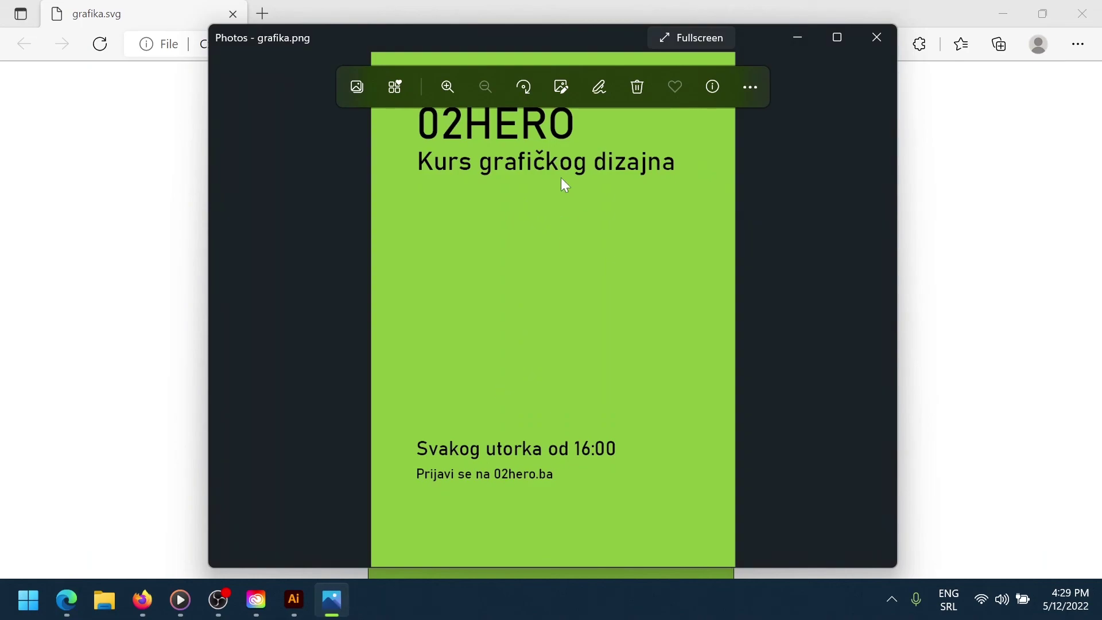
pyautogui.scroll(10, 548, 178)
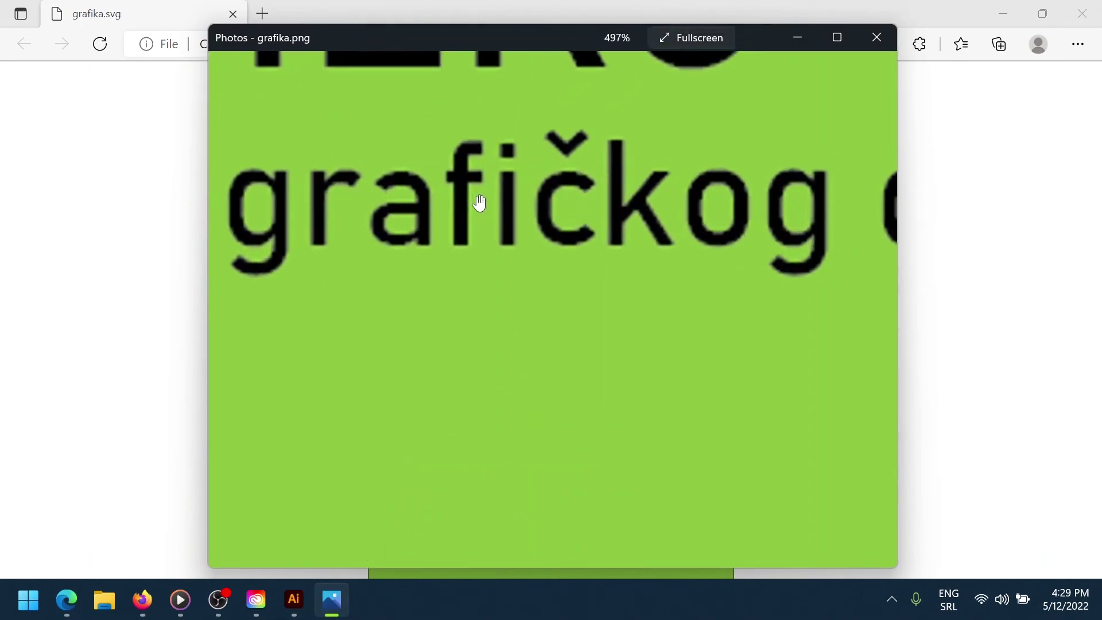
# Close the PNG viewer and zoom into grafika.svg in Edge to check its sharpness
pyautogui.click(877, 37)
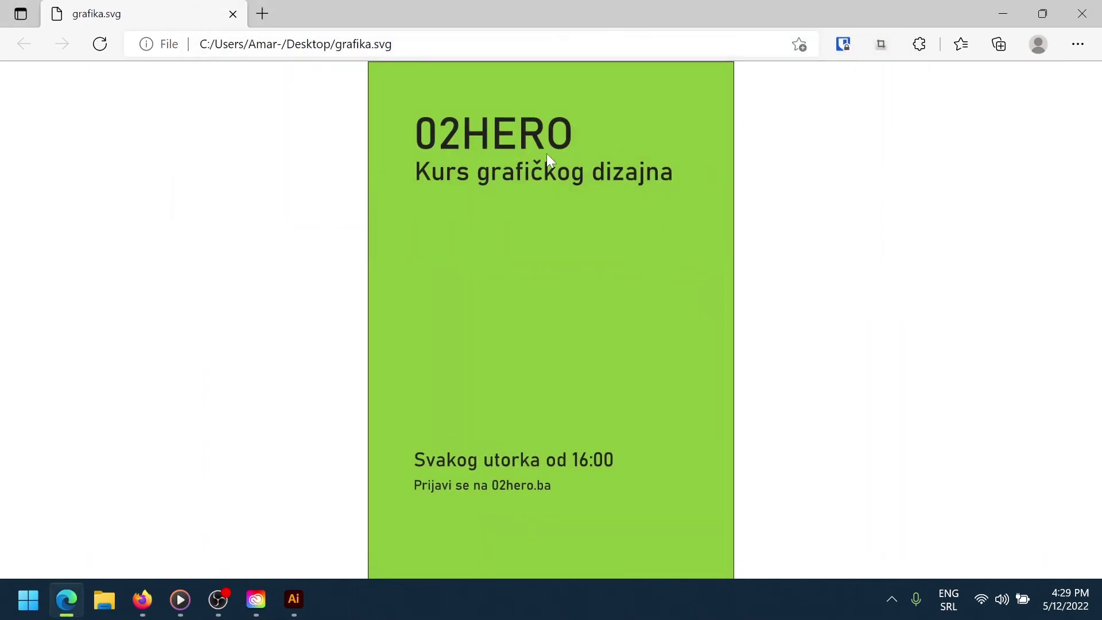
pyautogui.scroll(-5, 540, 152)
pyautogui.scroll(9, 548, 153)
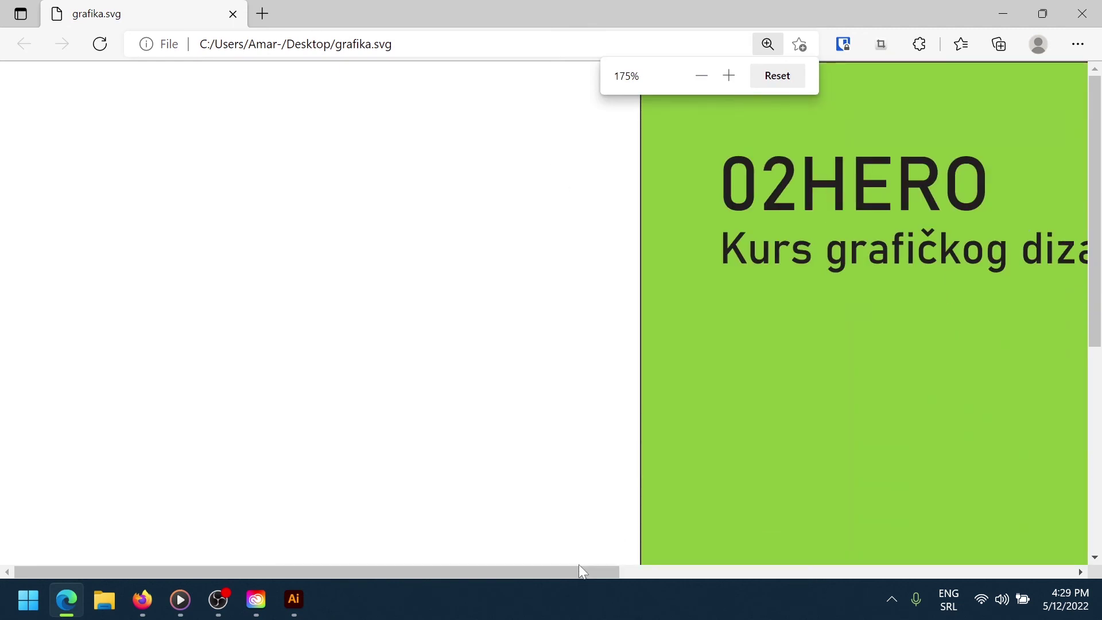
pyautogui.moveTo(579, 571); pyautogui.dragTo(819, 568)
pyautogui.scroll(4, 573, 264)
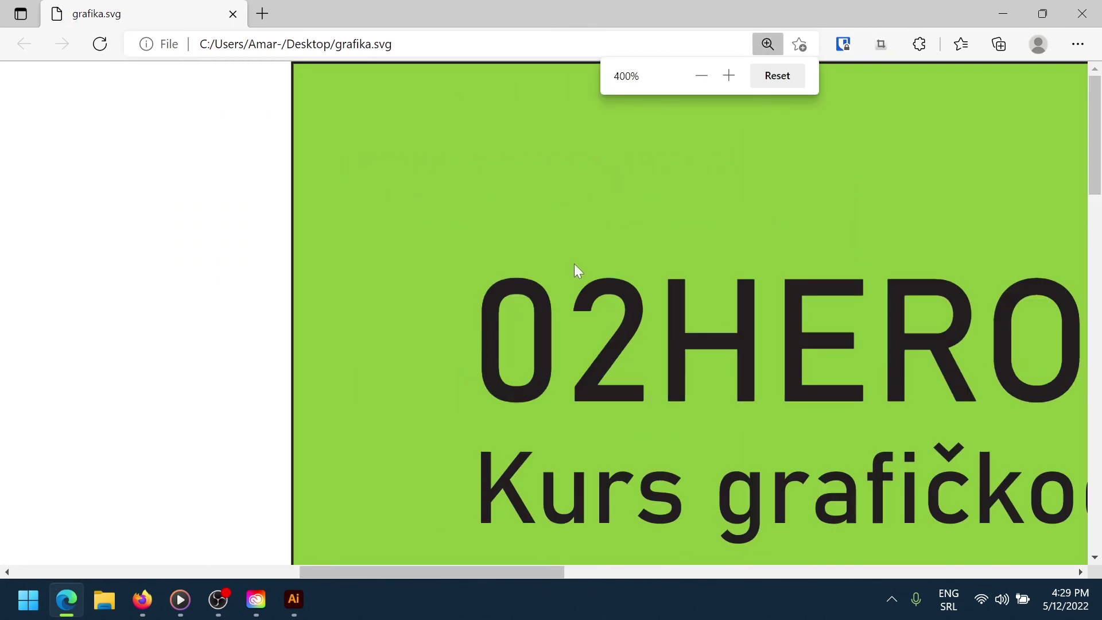
pyautogui.moveTo(552, 571); pyautogui.dragTo(596, 431)
pyautogui.scroll(1, 596, 431)
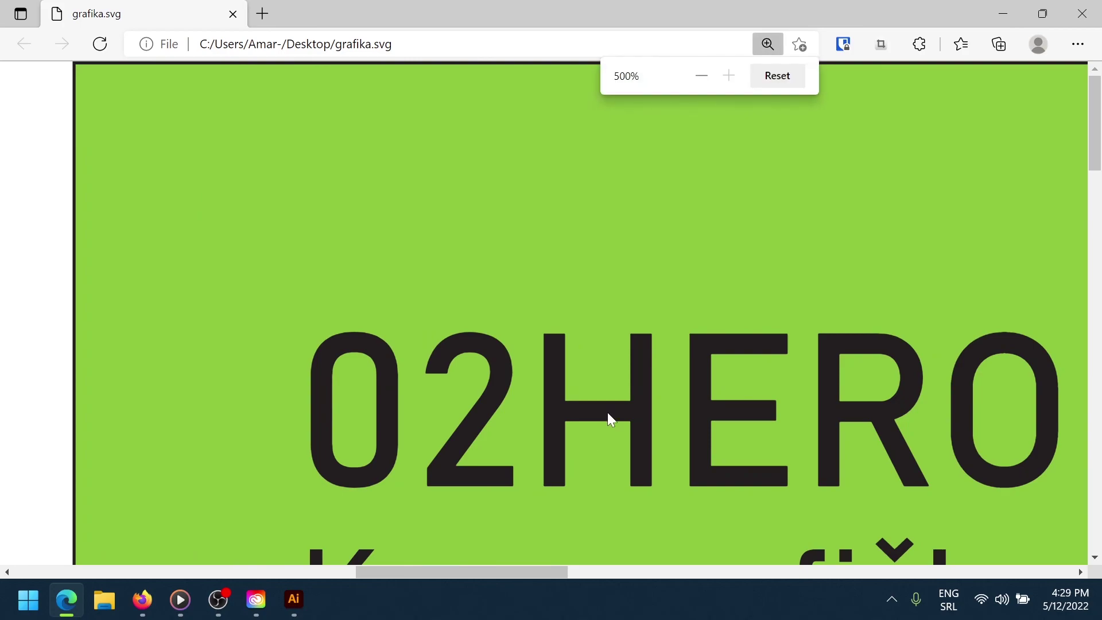
pyautogui.scroll(-2, 623, 344)
pyautogui.scroll(-1, 642, 276)
pyautogui.scroll(-3, 768, 246)
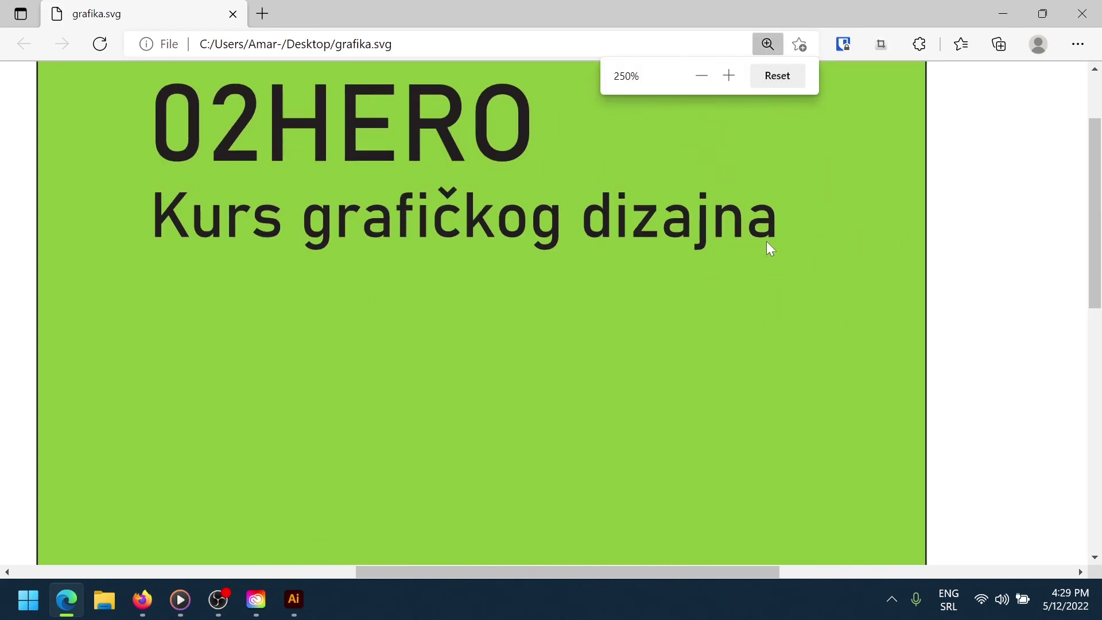
pyautogui.scroll(3, 595, 258)
pyautogui.scroll(-4, 694, 251)
pyautogui.scroll(-3, 508, 254)
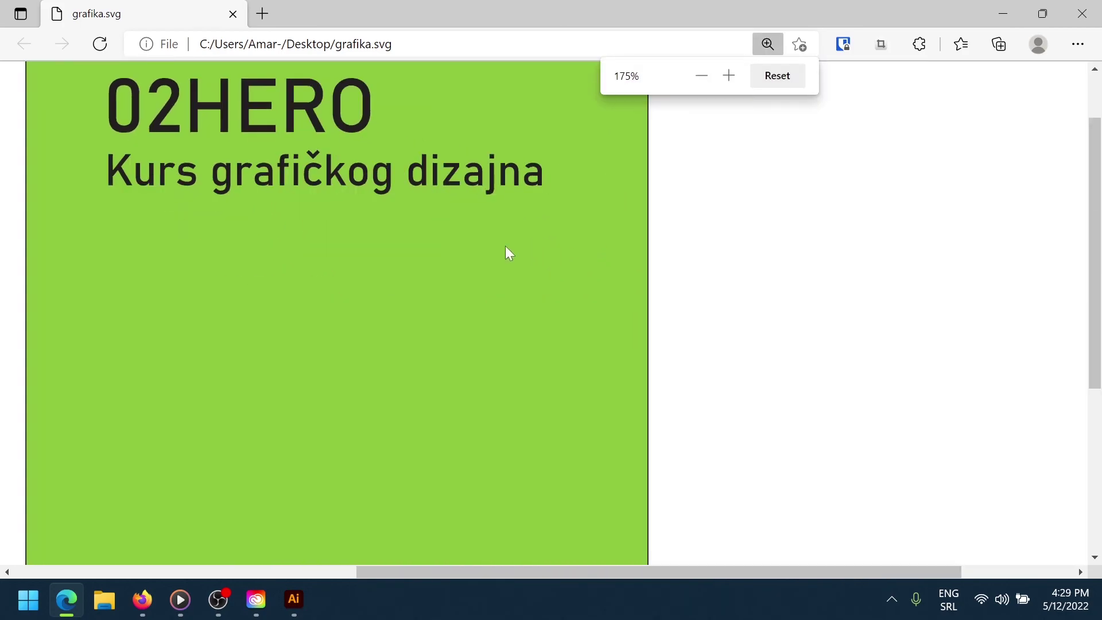
pyautogui.scroll(-1, 506, 257)
pyautogui.scroll(1, 506, 256)
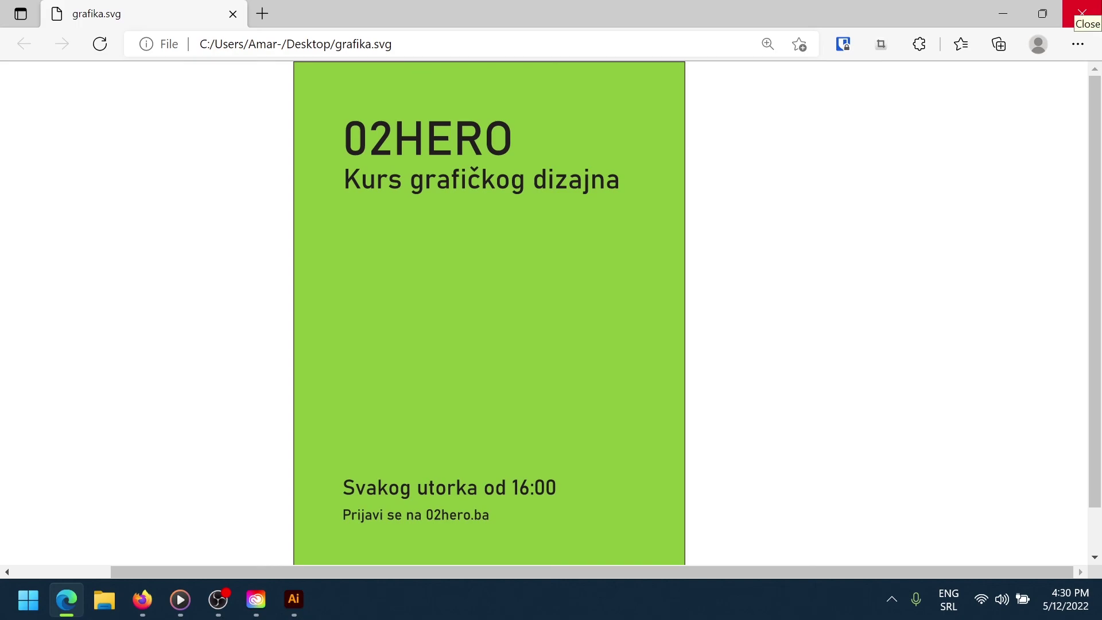
# Close Edge, then briefly restore and minimize the Creative Cloud Desktop window
pyautogui.click(1082, 13)
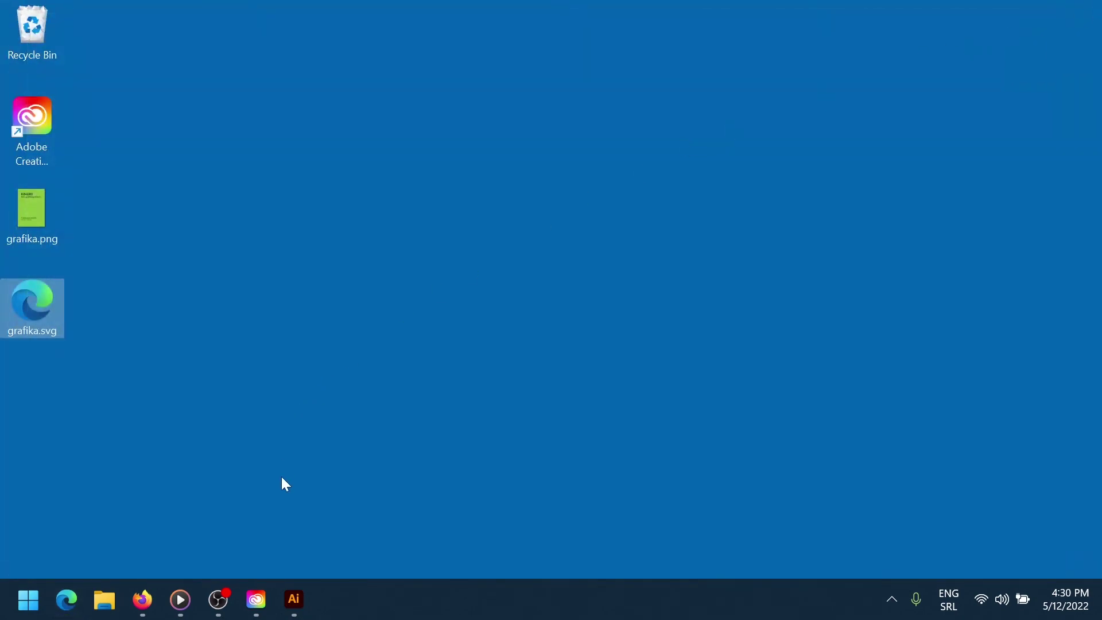
pyautogui.click(256, 597)
pyautogui.click(257, 586)
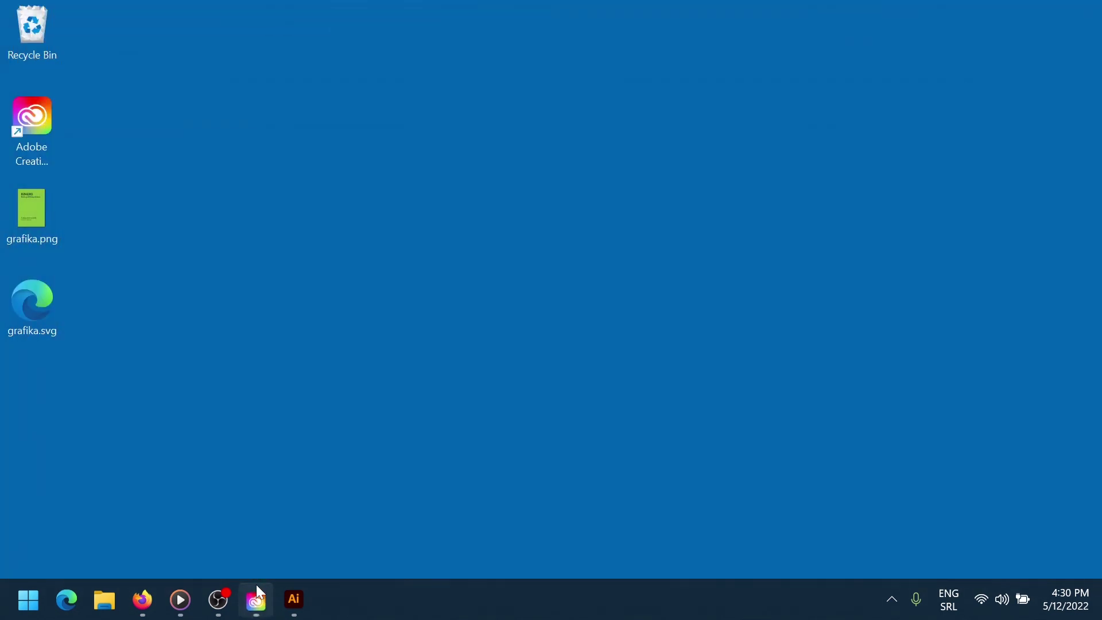